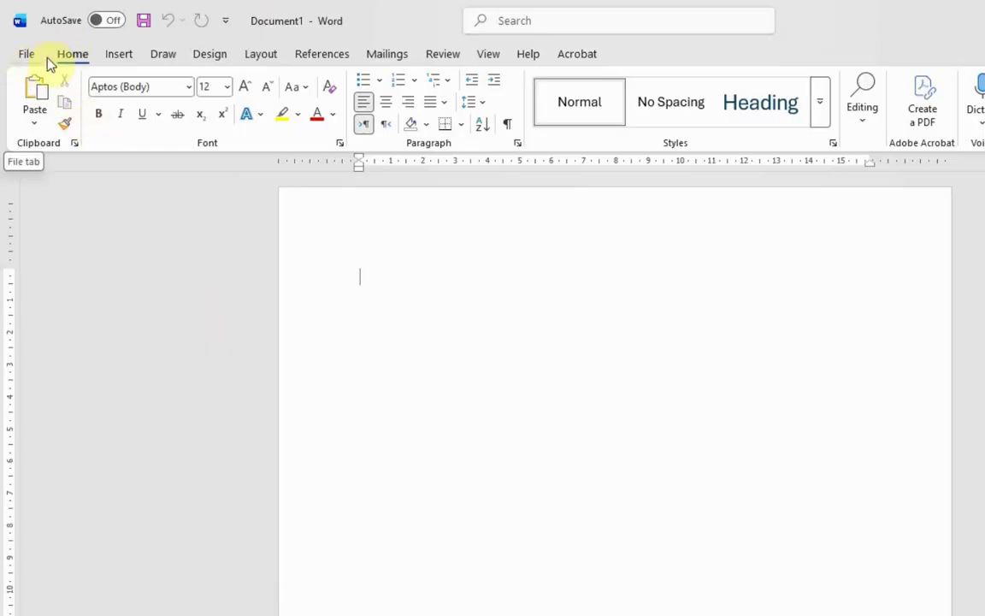
click(120, 54)
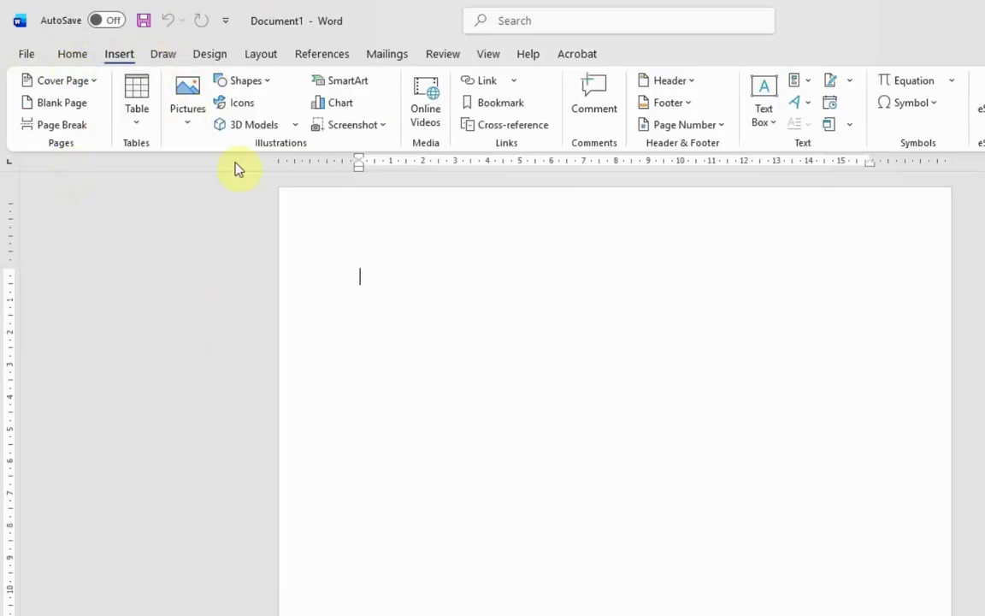
click(162, 54)
click(119, 54)
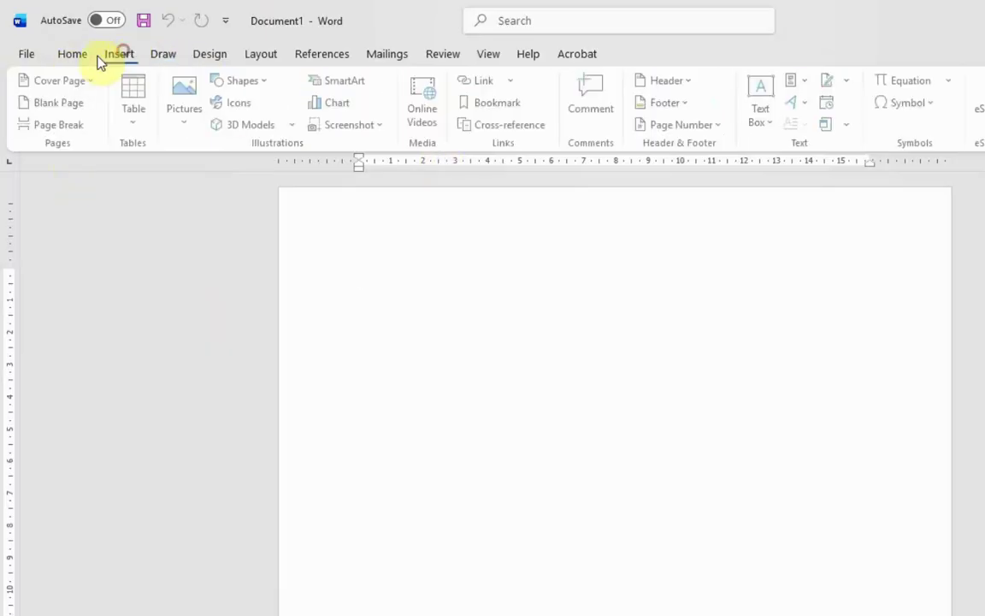
click(74, 54)
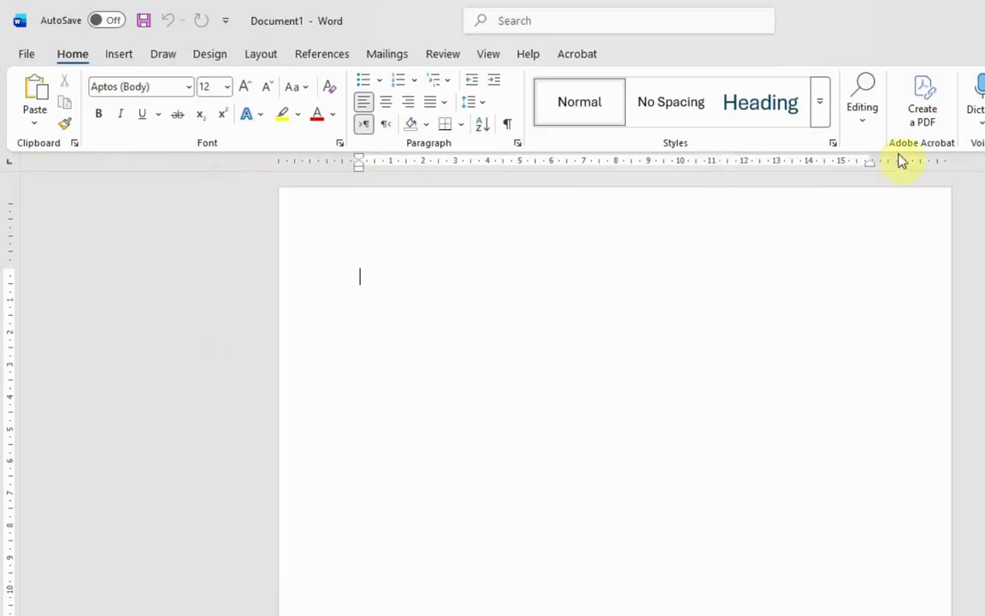
click(120, 53)
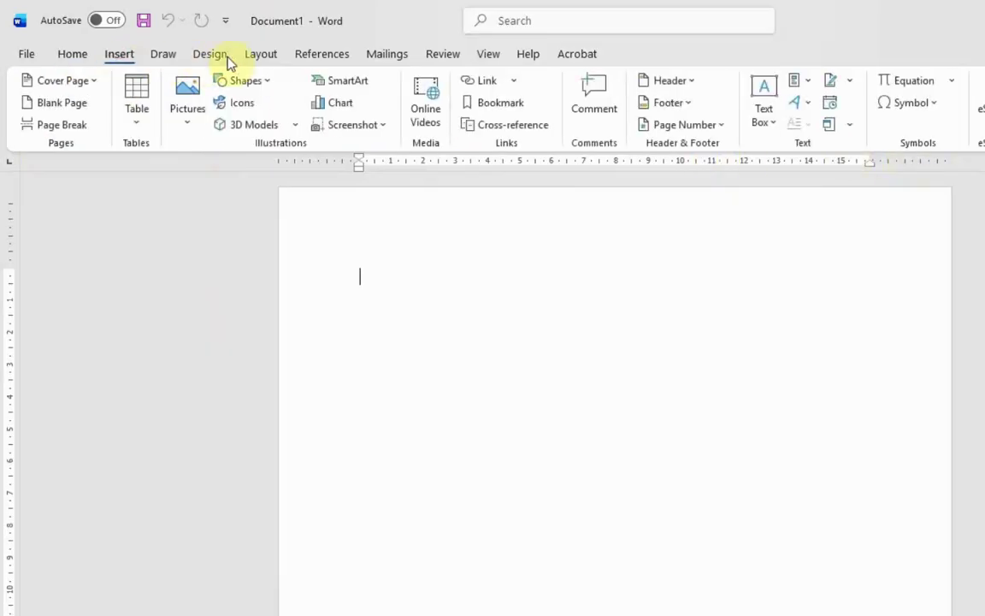
click(72, 55)
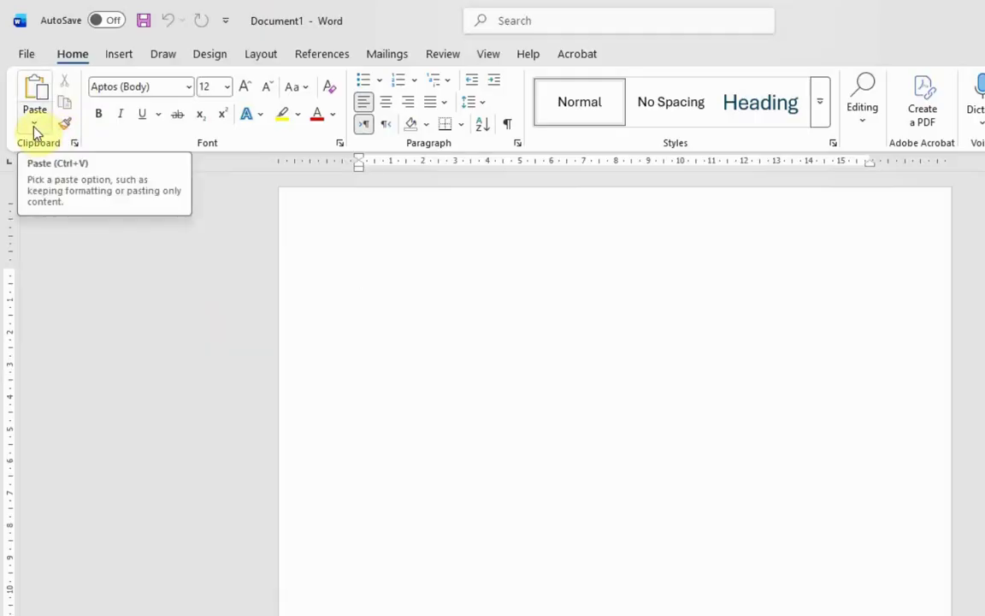
Clear all collected items from the Office clipboard and close the clipboard pane
click(75, 143)
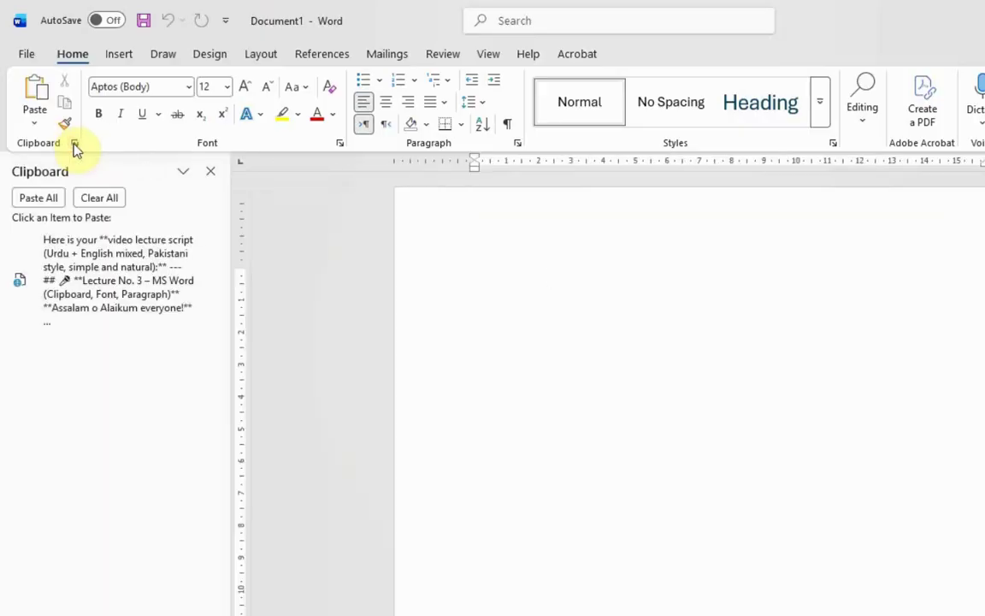
click(100, 197)
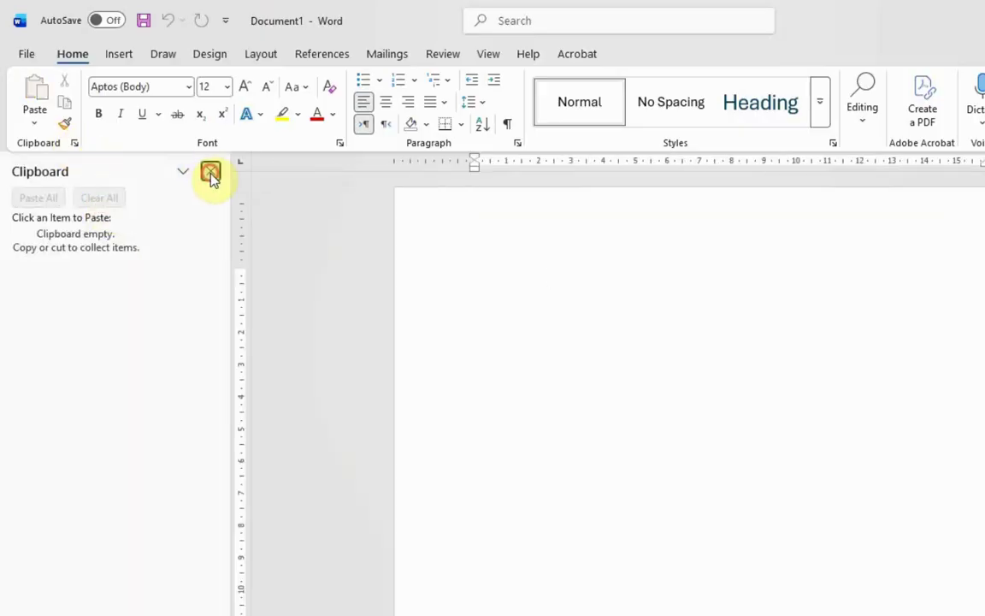
click(211, 173)
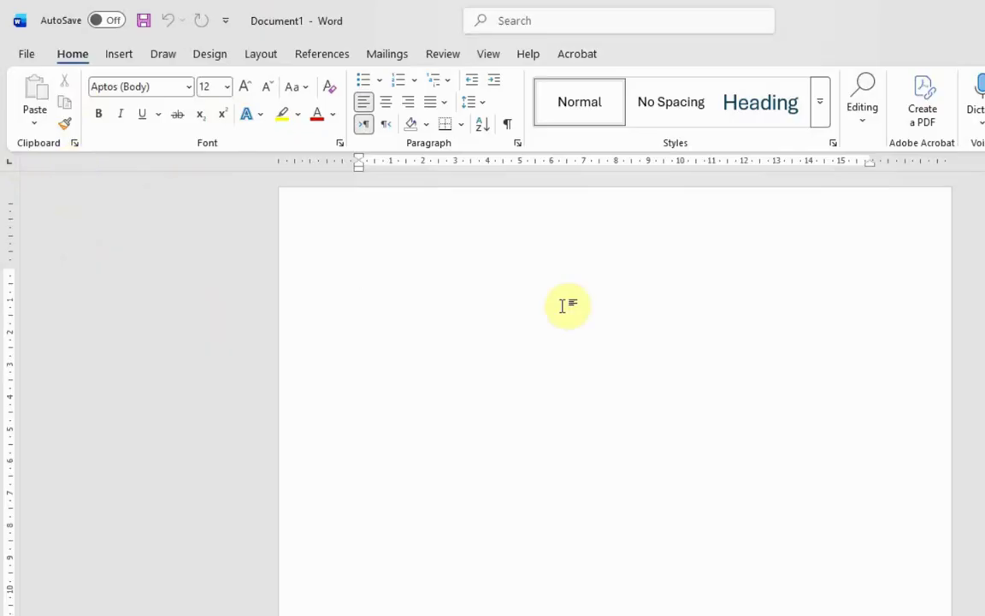
Enter the formula =rand() on the first line of the blank document and make it bold
text(=)
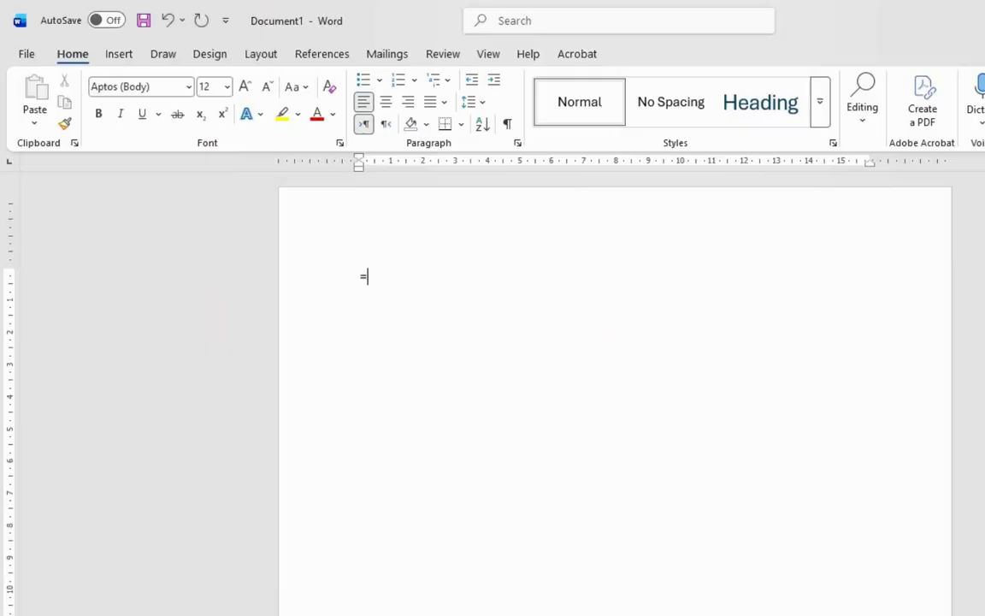
text(rand())
drag(975, 615, 984, 615)
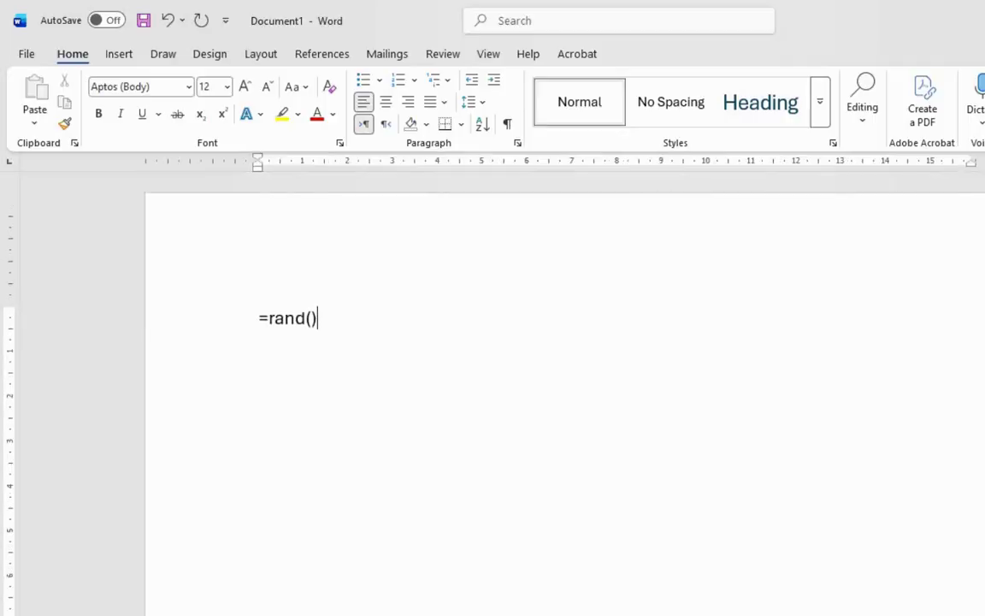
drag(332, 320, 238, 319)
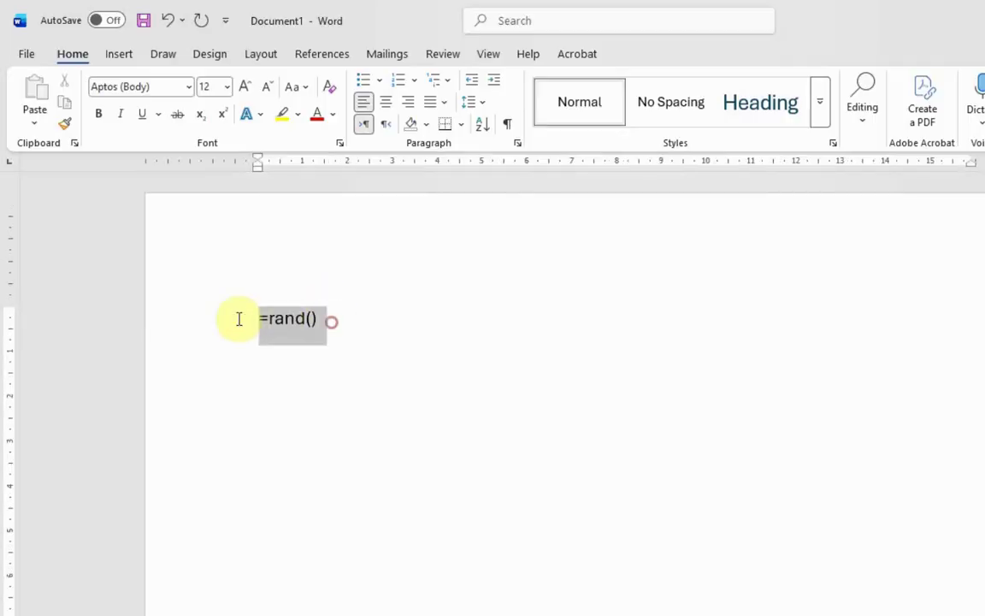
click(98, 113)
click(326, 320)
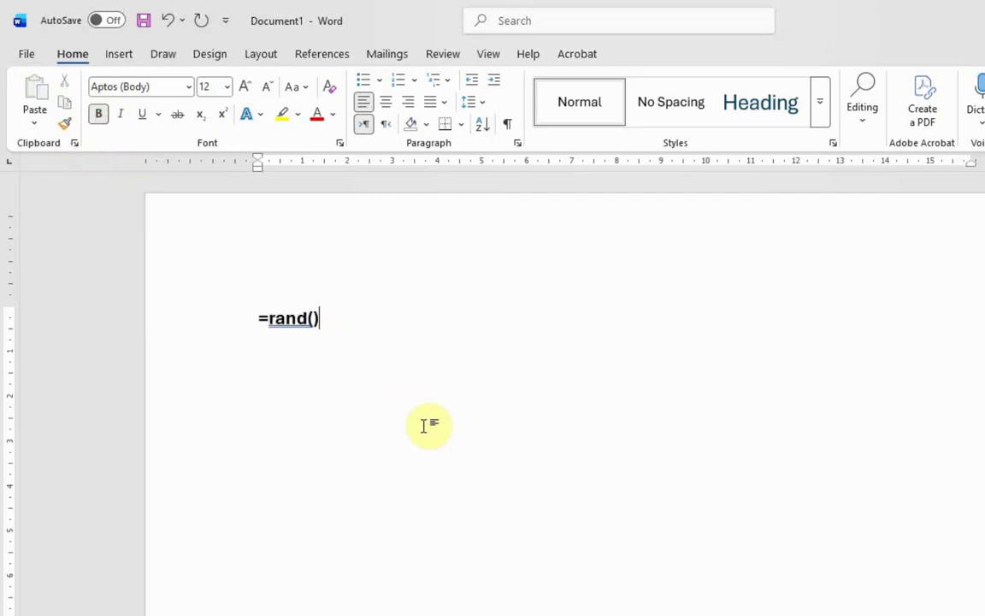
Generate the sample paragraphs from the =rand() formula and look over the inserted text
key(Return)
scroll(505, 233, up, 3)
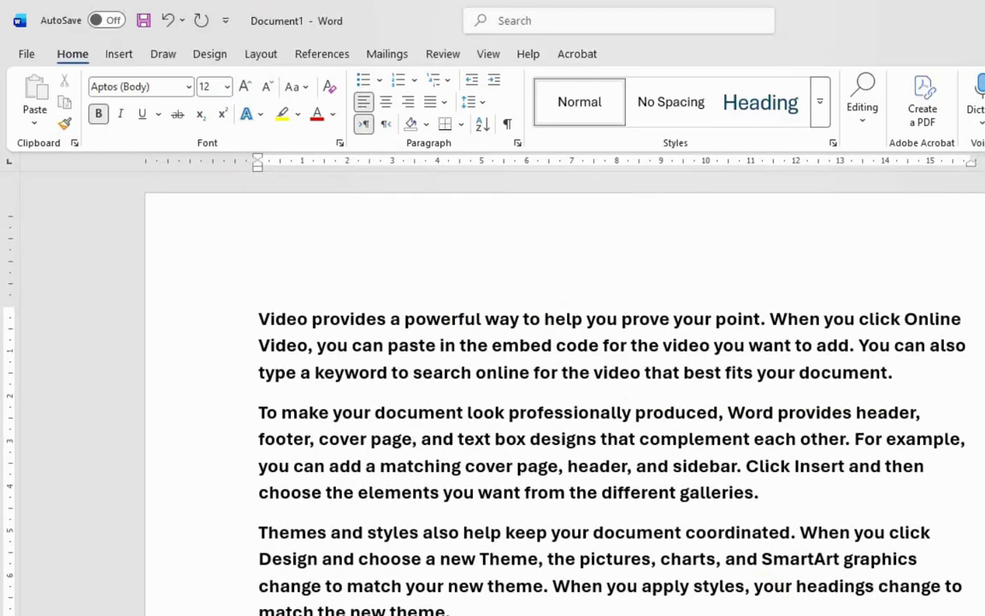
scroll(505, 232, down, 1)
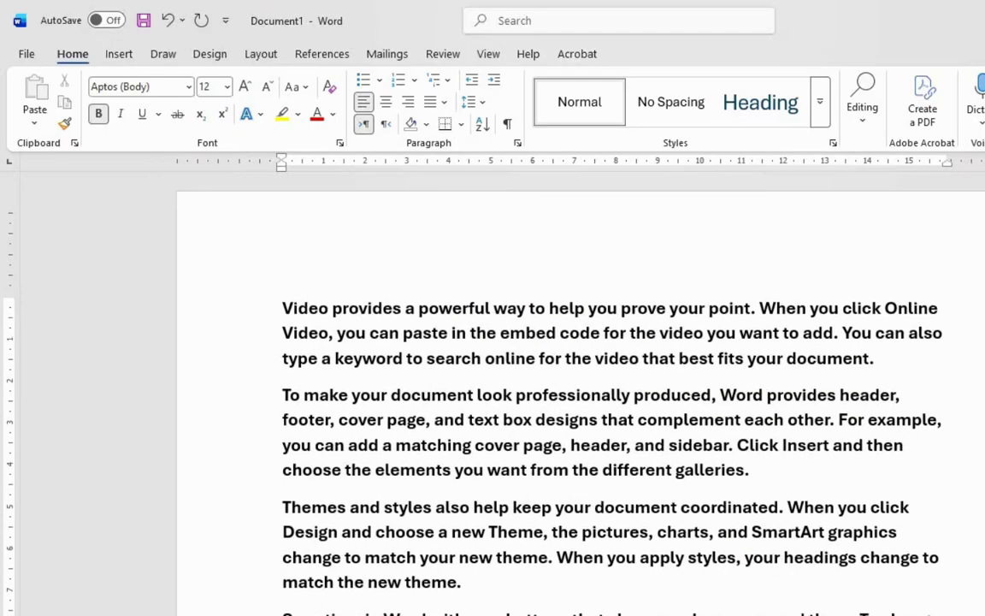
scroll(941, 504, down, 1)
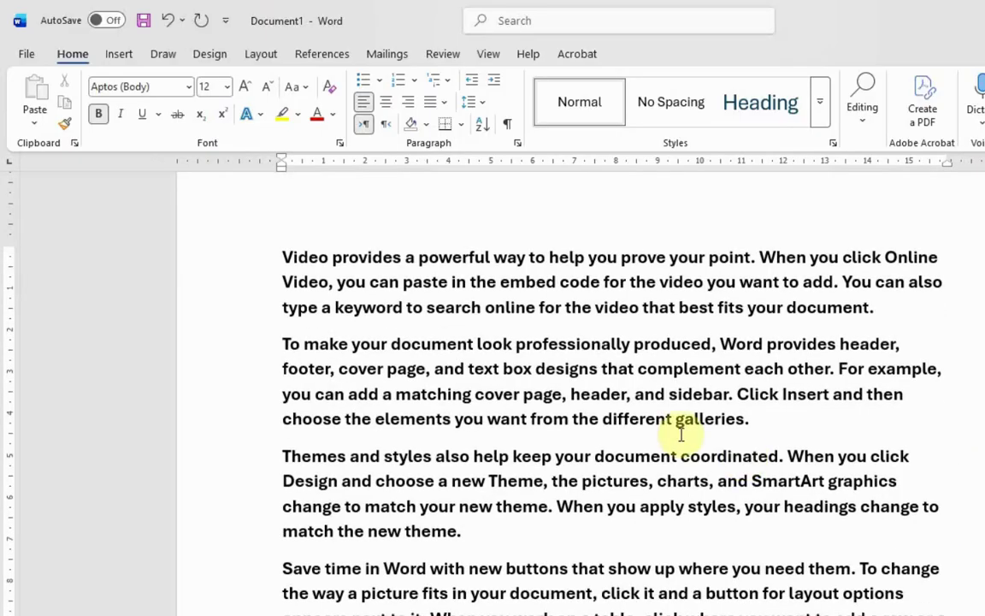
scroll(650, 440, down, 1)
scroll(600, 447, up, 1)
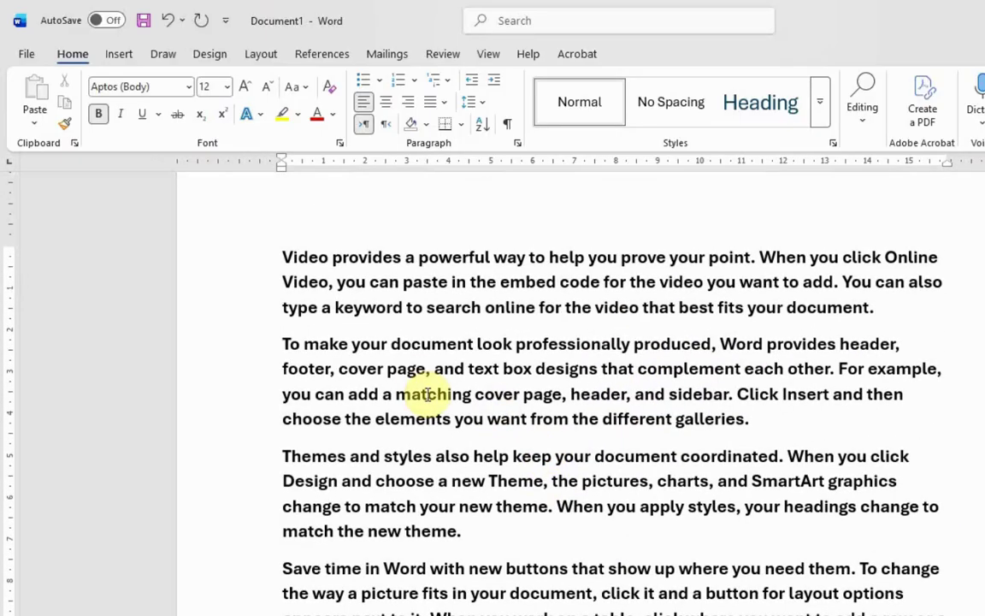
Copy the opening sentence of the first paragraph, "Video provides a powerful way to help you prove your point."
click(282, 255)
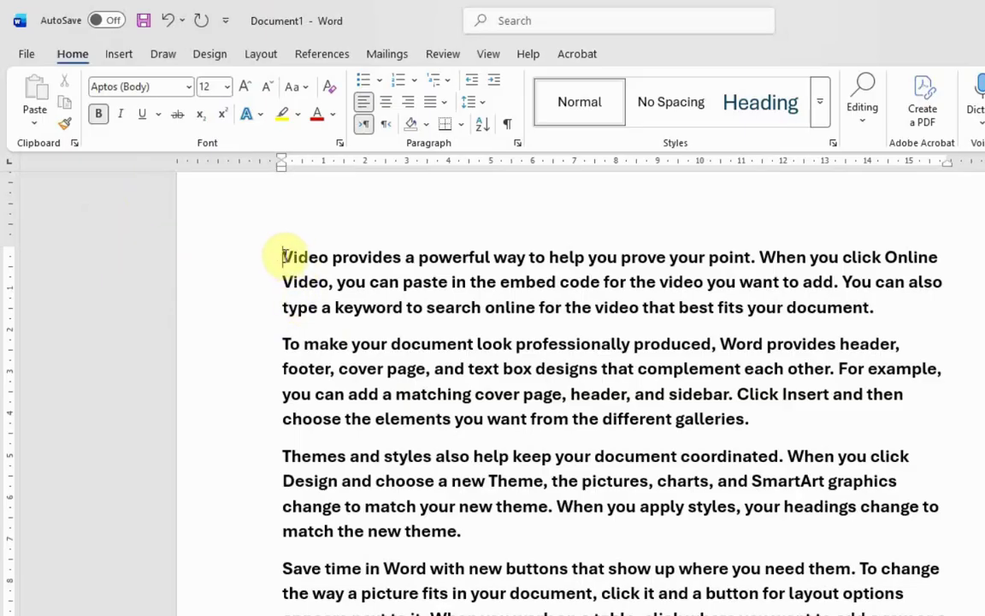
drag(283, 256, 757, 257)
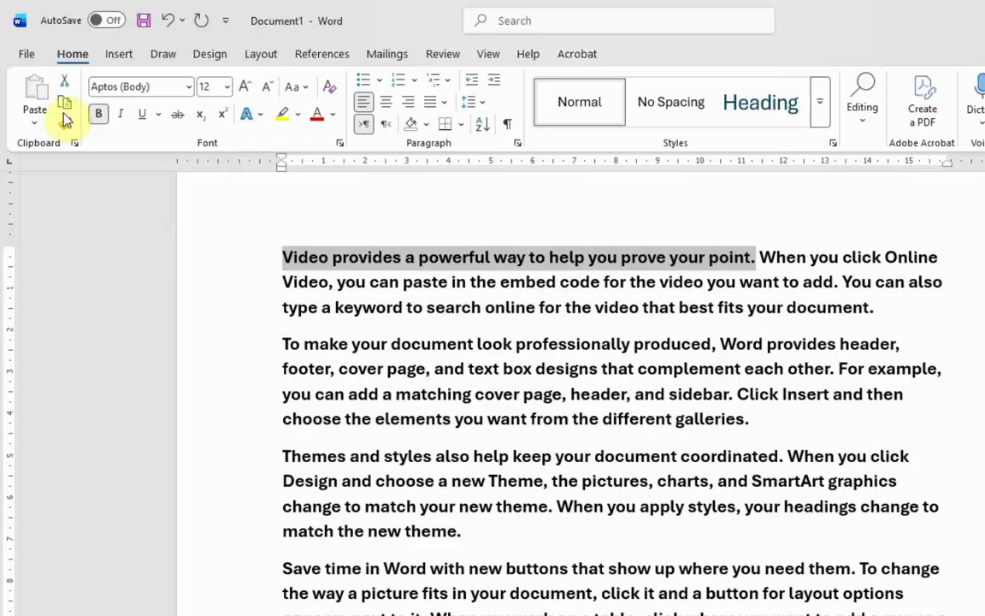
click(403, 282)
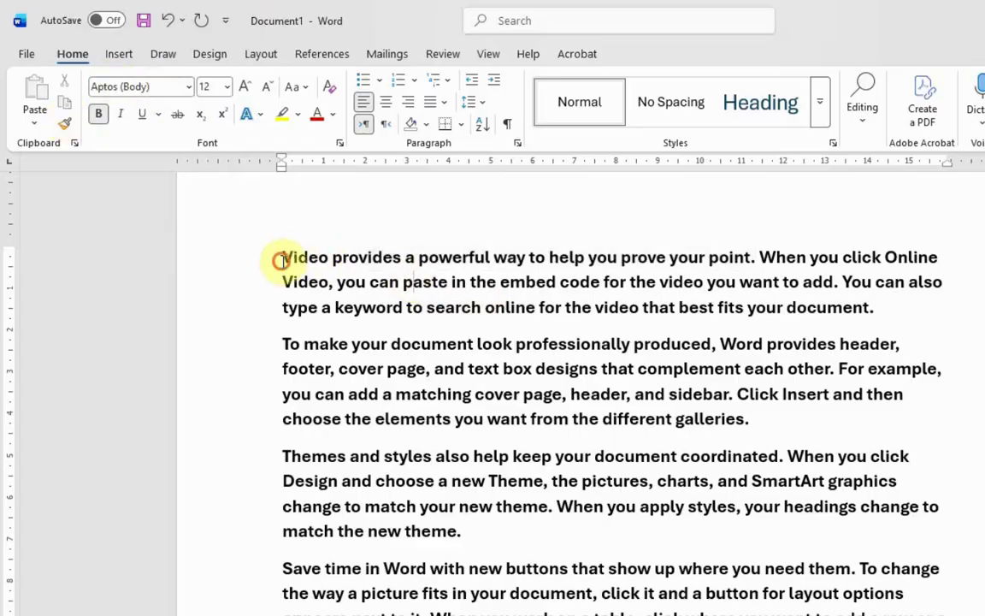
drag(281, 259, 759, 255)
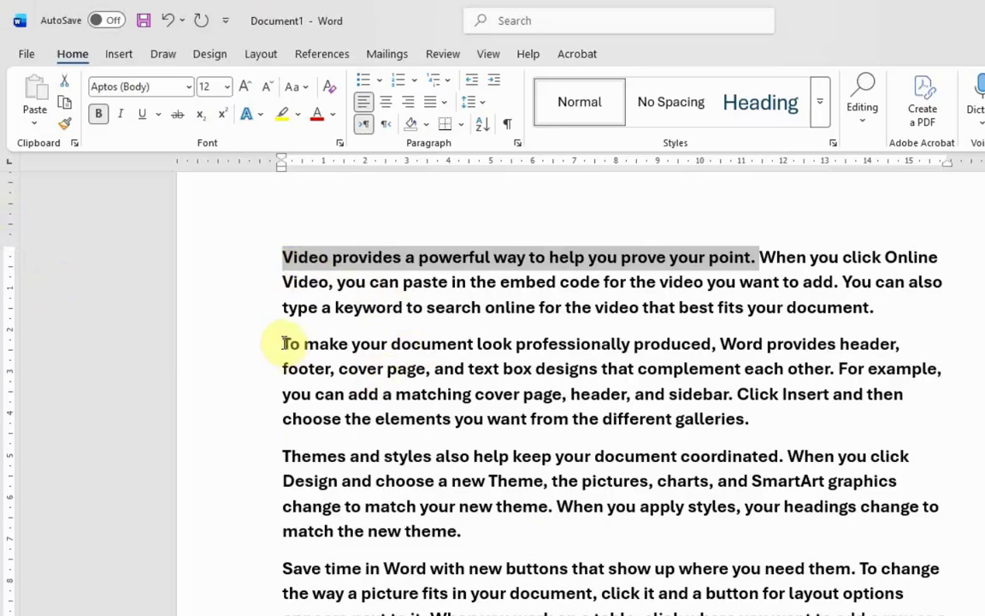
click(729, 257)
drag(759, 256, 286, 257)
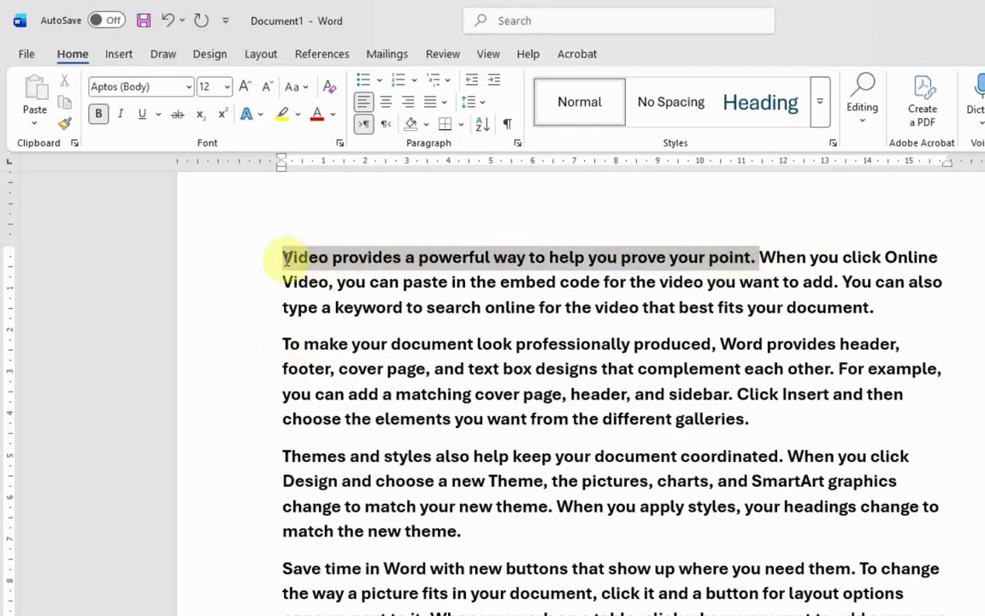
click(65, 108)
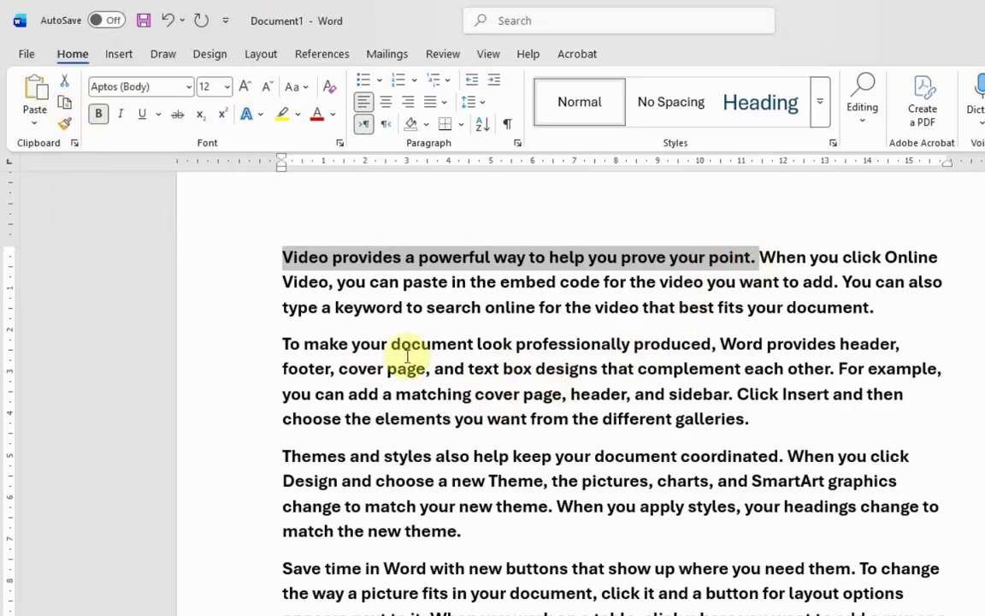
Paste the copied sentence at the start of the second paragraph, before "To make your document"
click(285, 345)
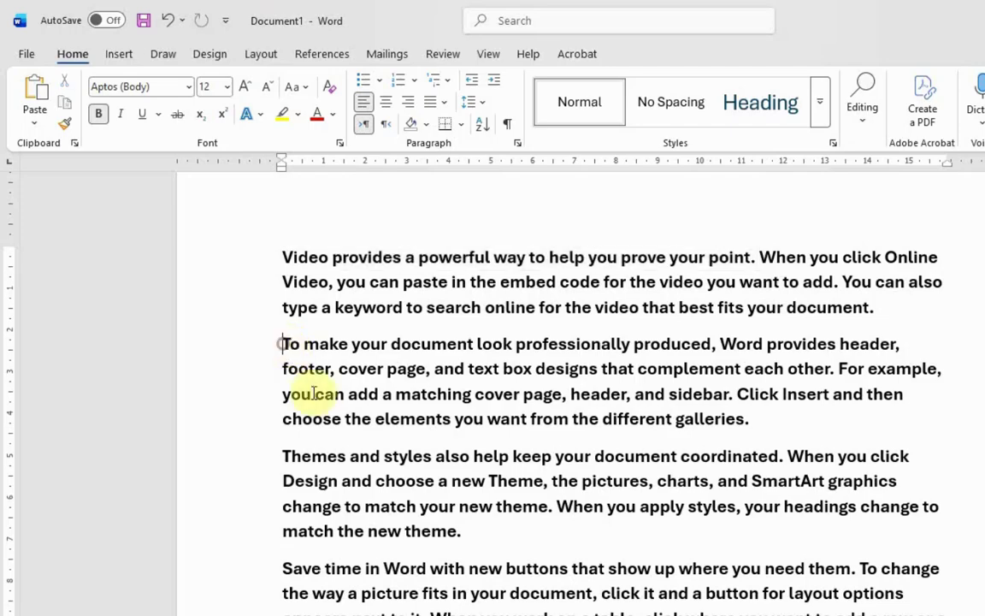
click(34, 109)
click(43, 90)
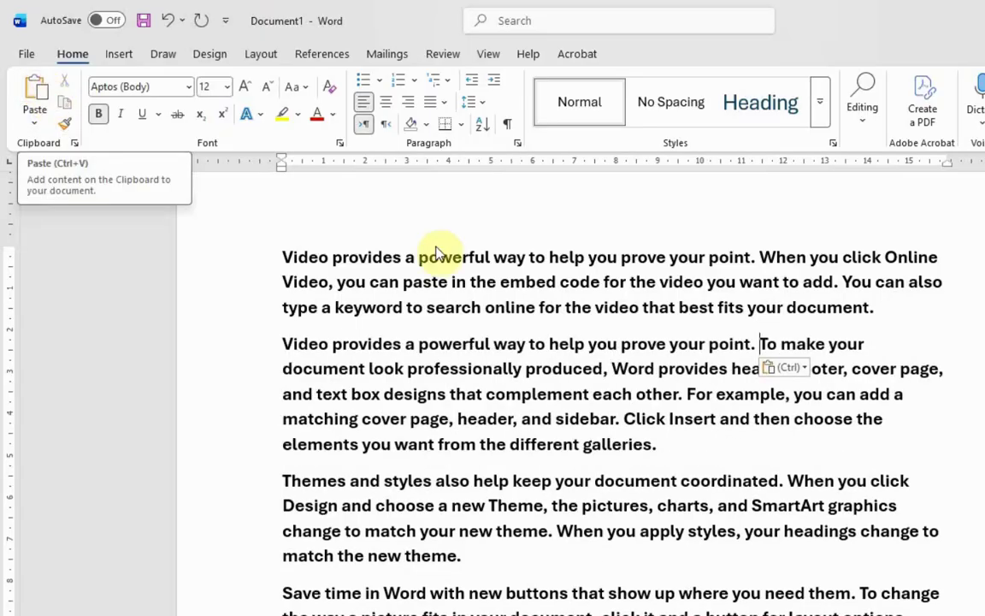
Highlight the first paragraph's opening sentence in yellow and select its pasted copy in the second paragraph
drag(284, 251, 757, 255)
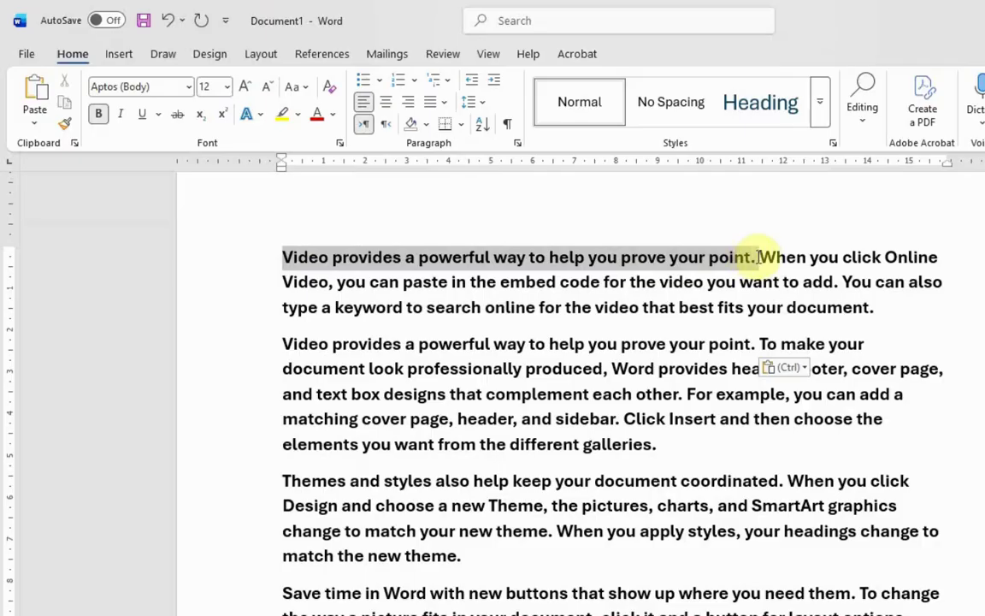
click(283, 116)
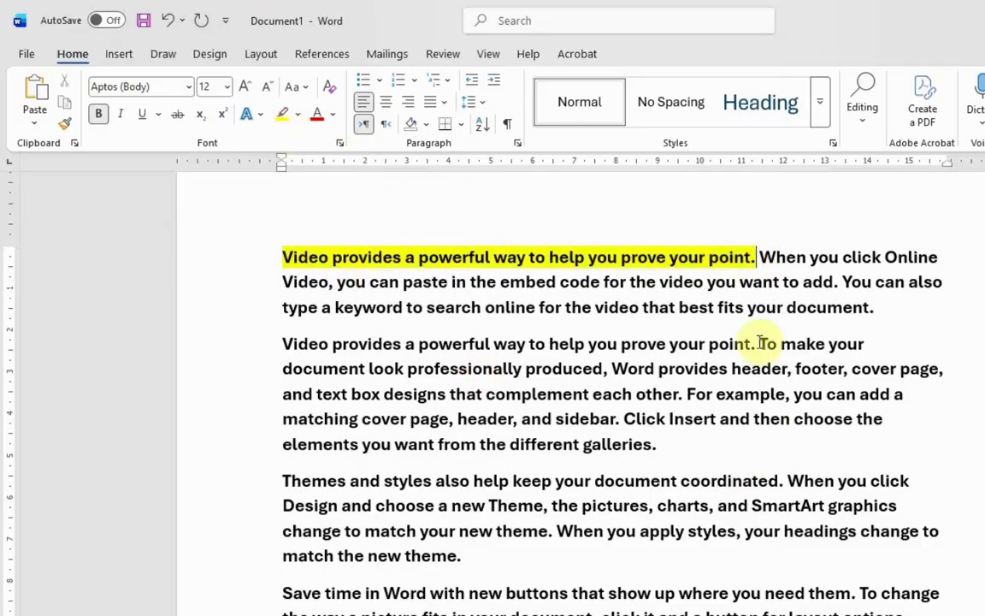
drag(759, 345, 282, 343)
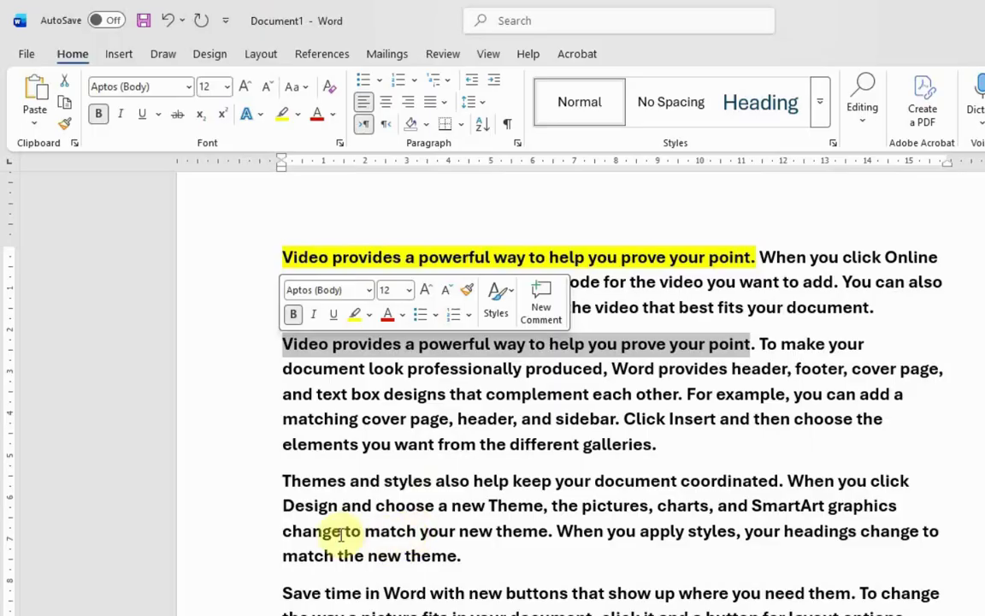
Paste the copied sentence at the end of the third paragraph, after "match the new theme.", and highlight it in yellow
click(461, 556)
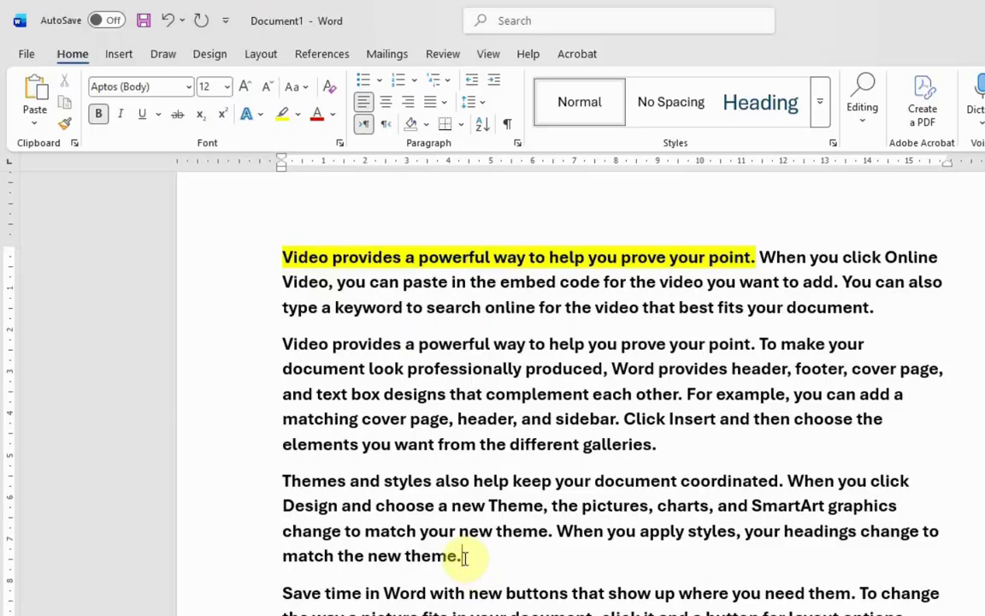
click(36, 88)
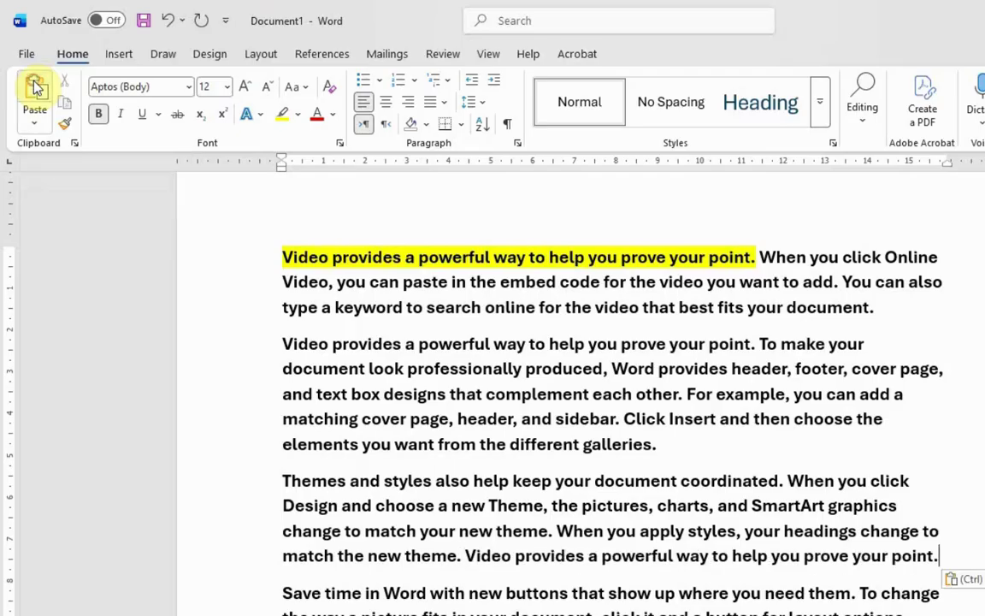
drag(940, 555, 467, 555)
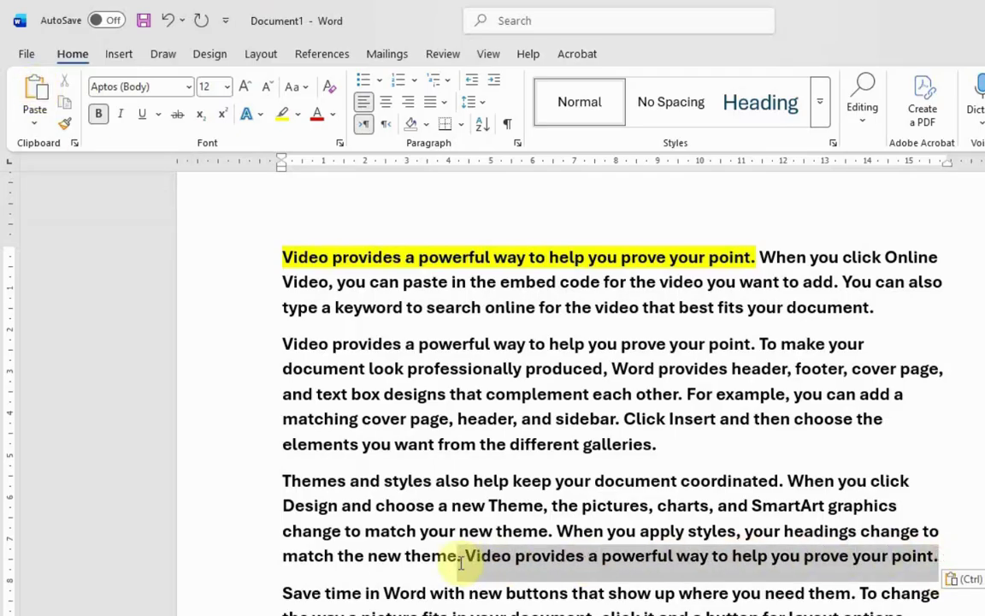
click(280, 119)
click(699, 521)
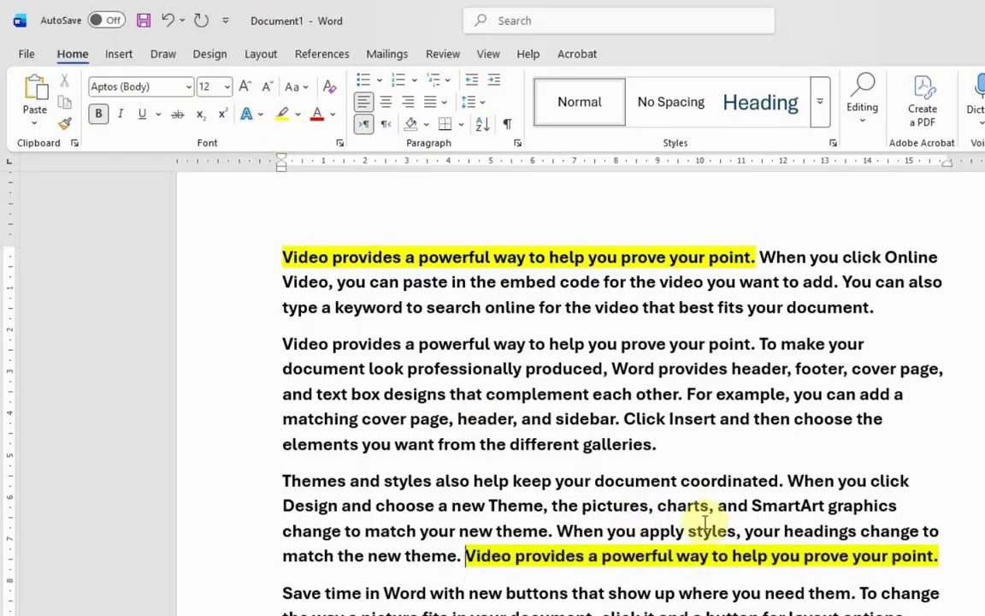
Paste the copied sentence at the start of the last paragraph, before "Reading is easier, too"
scroll(706, 519, down, 3)
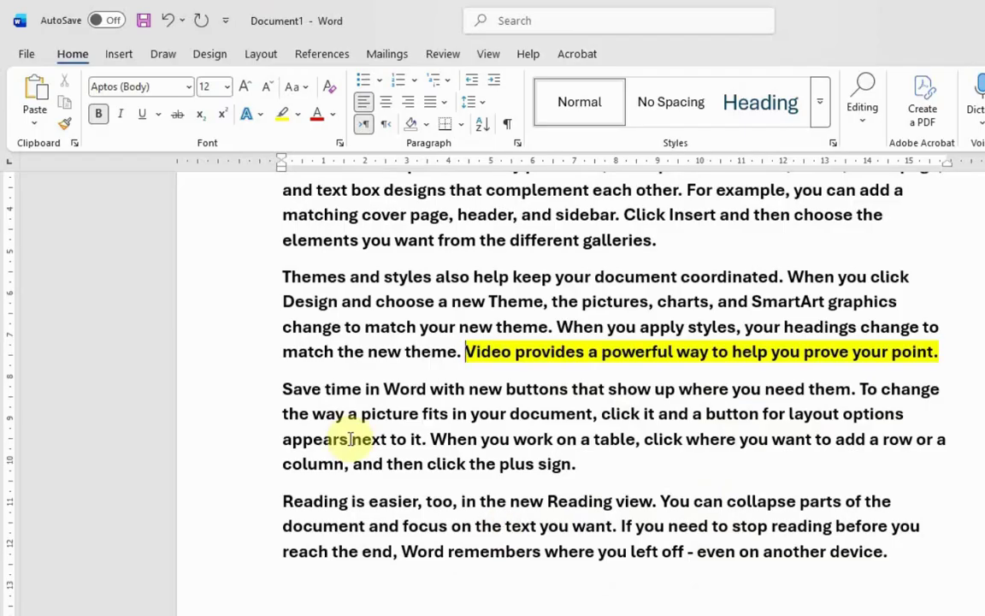
click(279, 502)
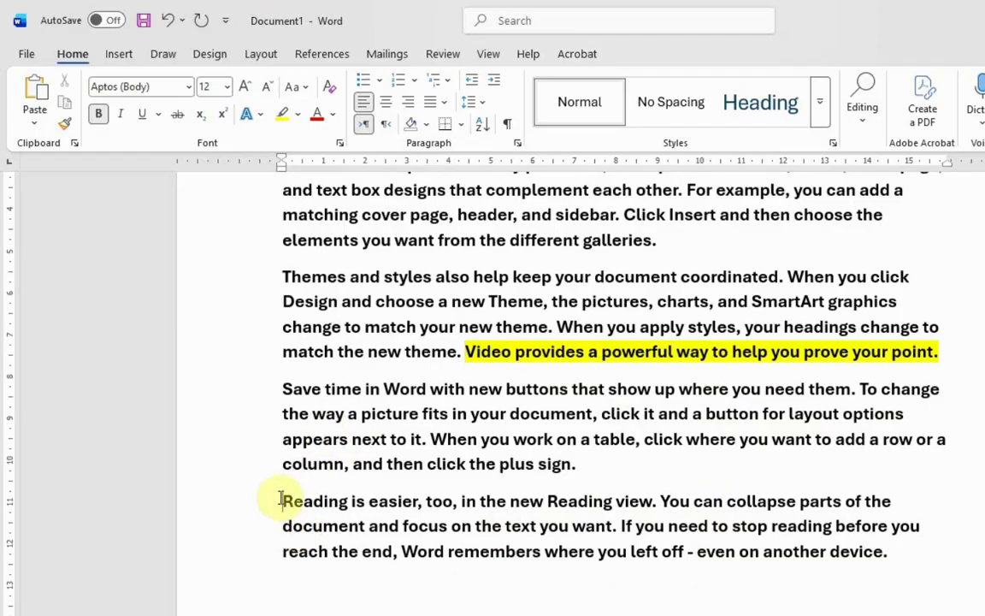
click(36, 89)
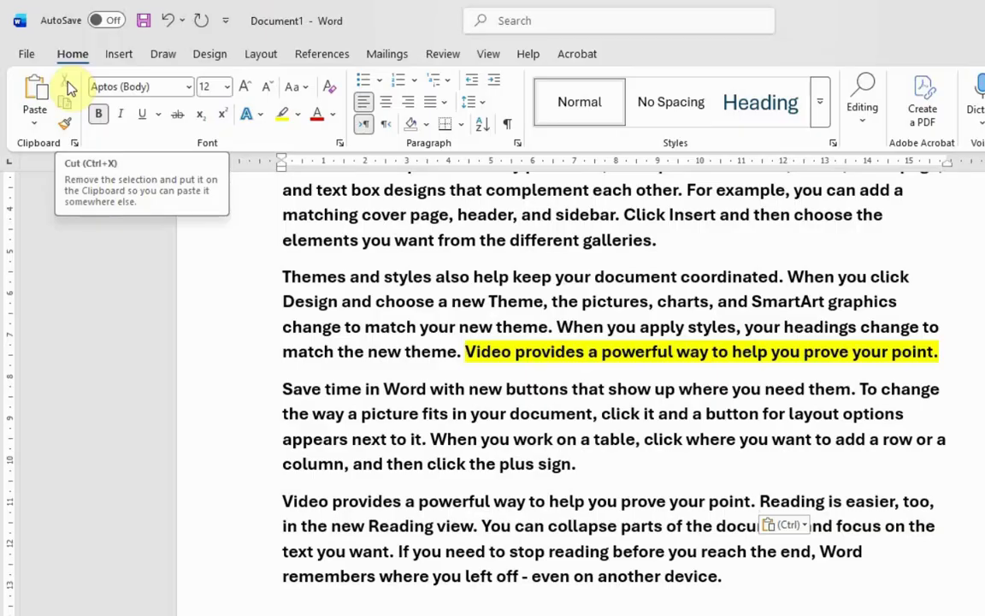
scroll(352, 346, up, 3)
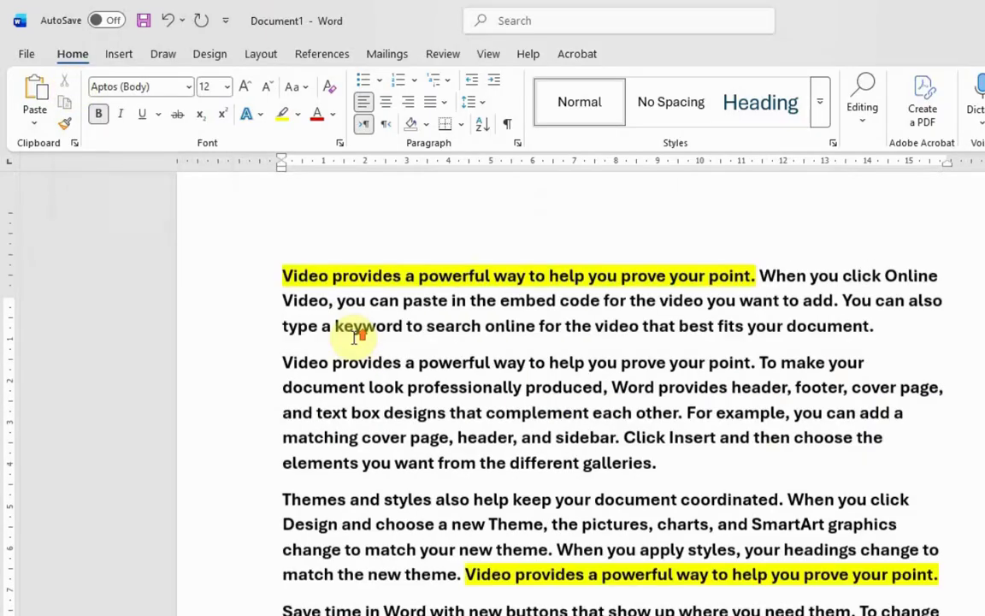
Copy the highlighted opening sentence of the first paragraph and place the cursor at the end of the second paragraph
scroll(355, 336, up, 1)
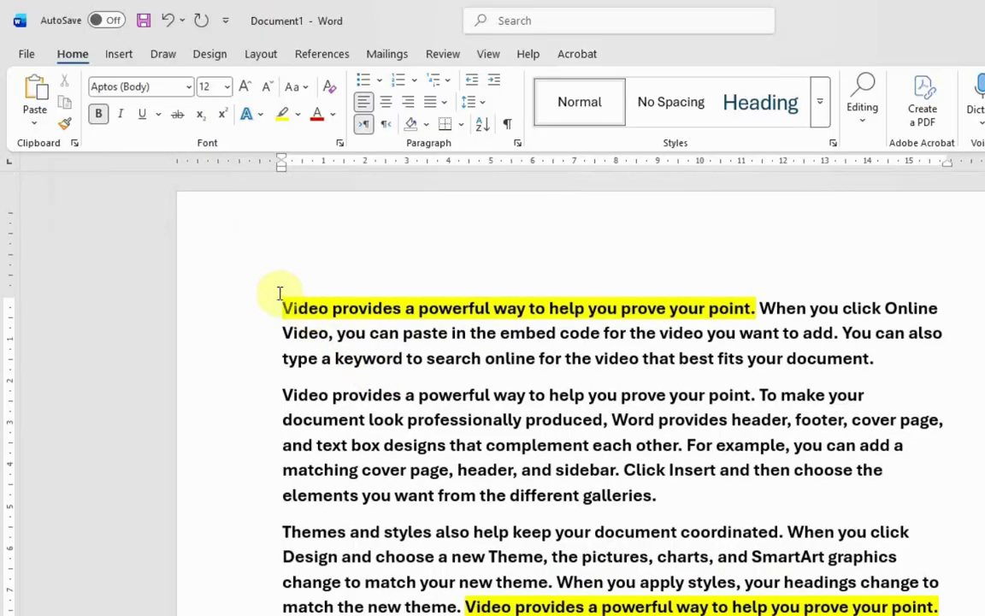
drag(279, 306, 758, 298)
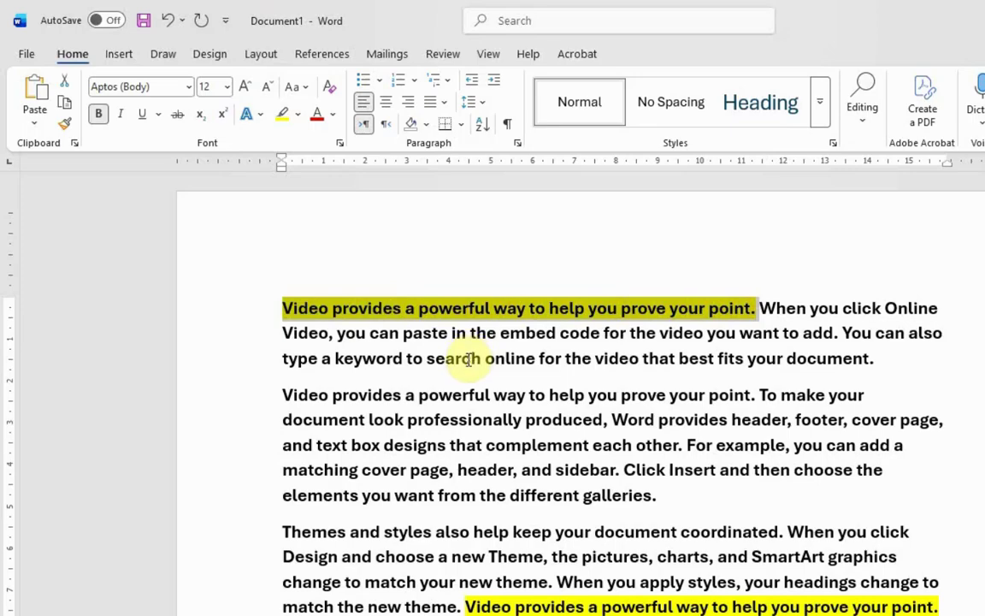
click(312, 331)
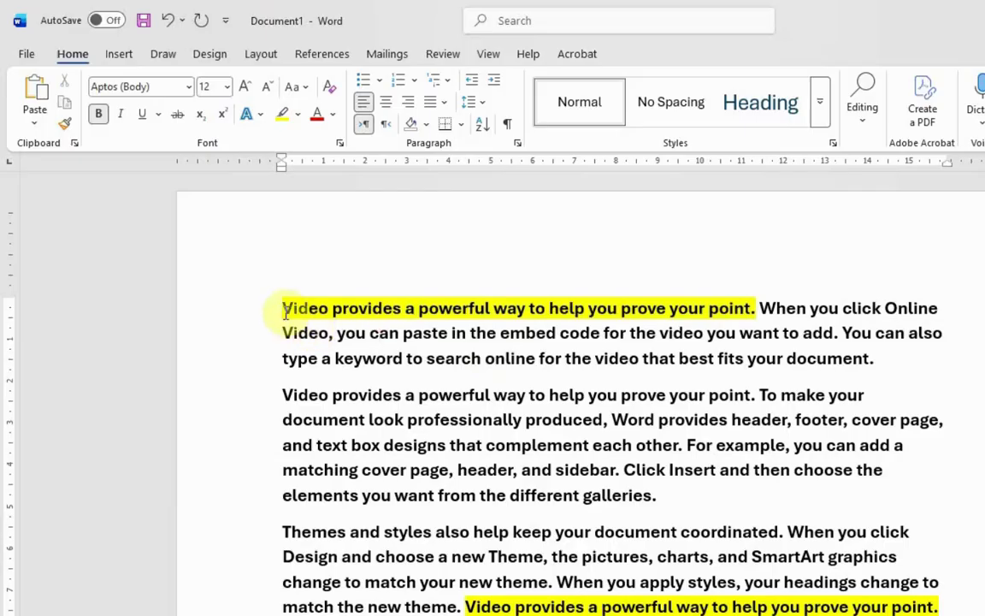
drag(282, 310, 758, 308)
key(ctrl+c)
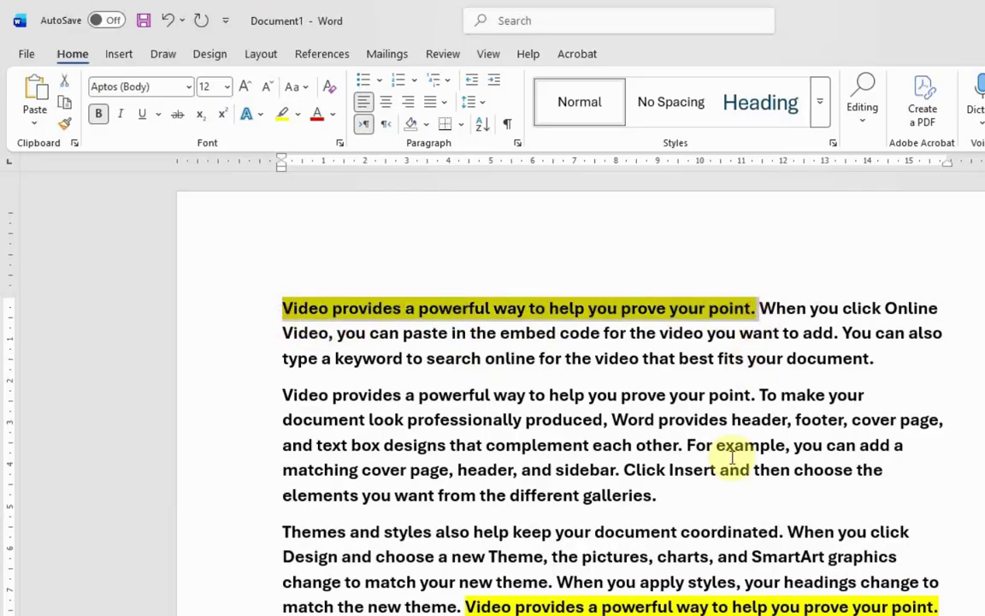
click(655, 495)
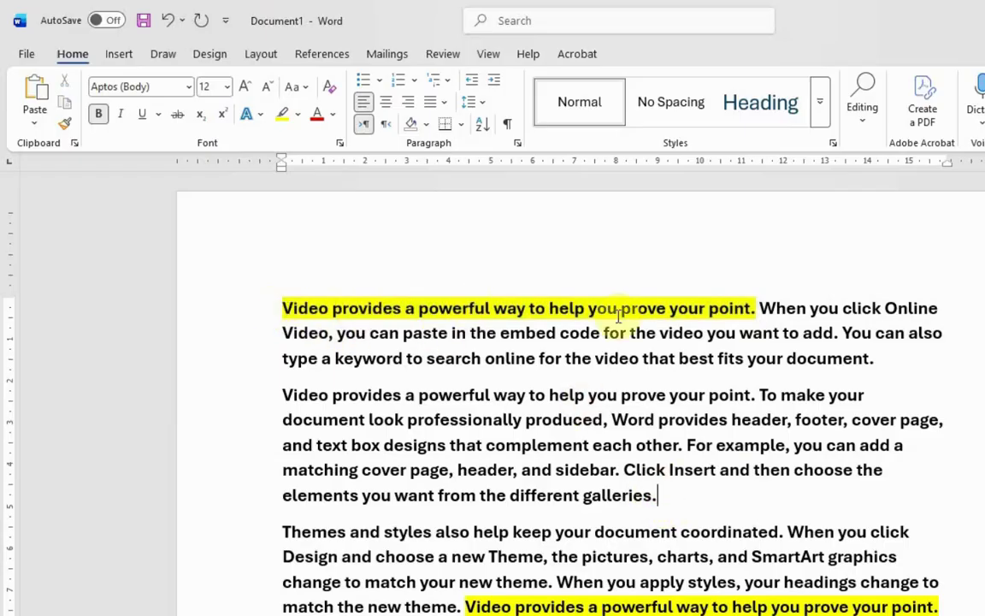
drag(760, 311, 283, 313)
click(663, 503)
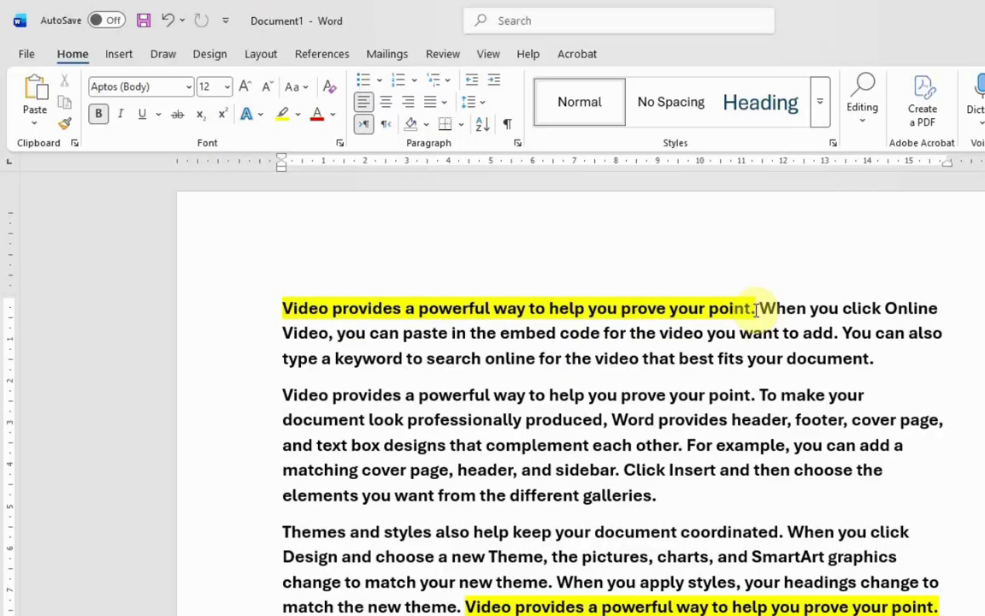
Cut the highlighted opening sentence from the first paragraph and paste it at the end of the second, after "different galleries."
drag(756, 310, 297, 308)
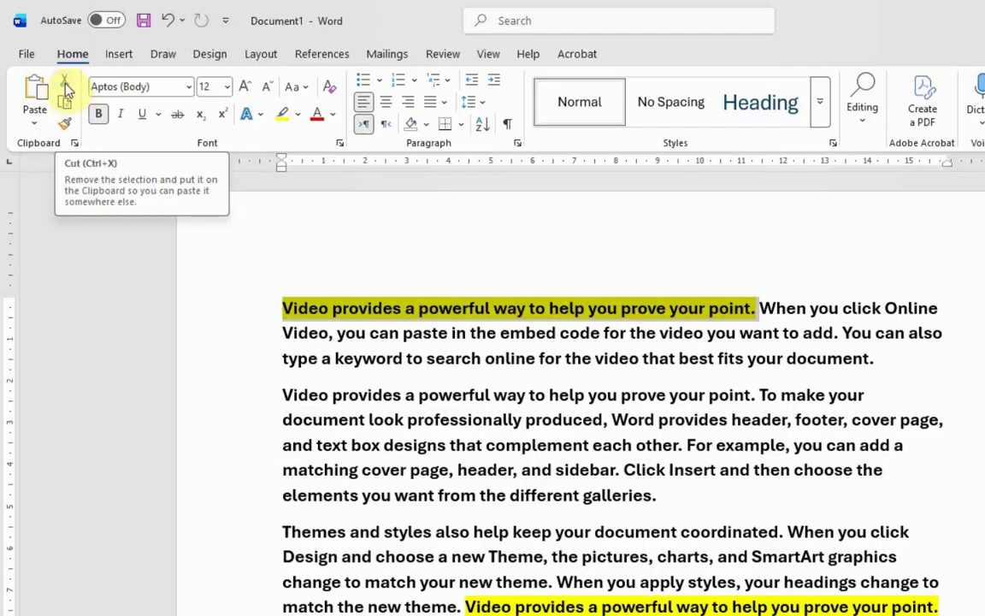
click(66, 85)
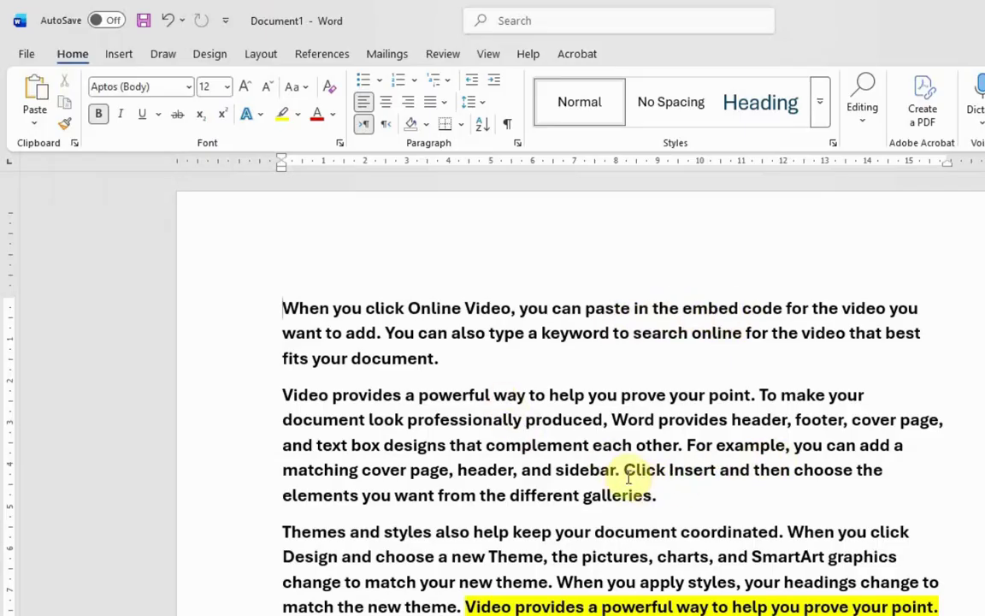
click(665, 494)
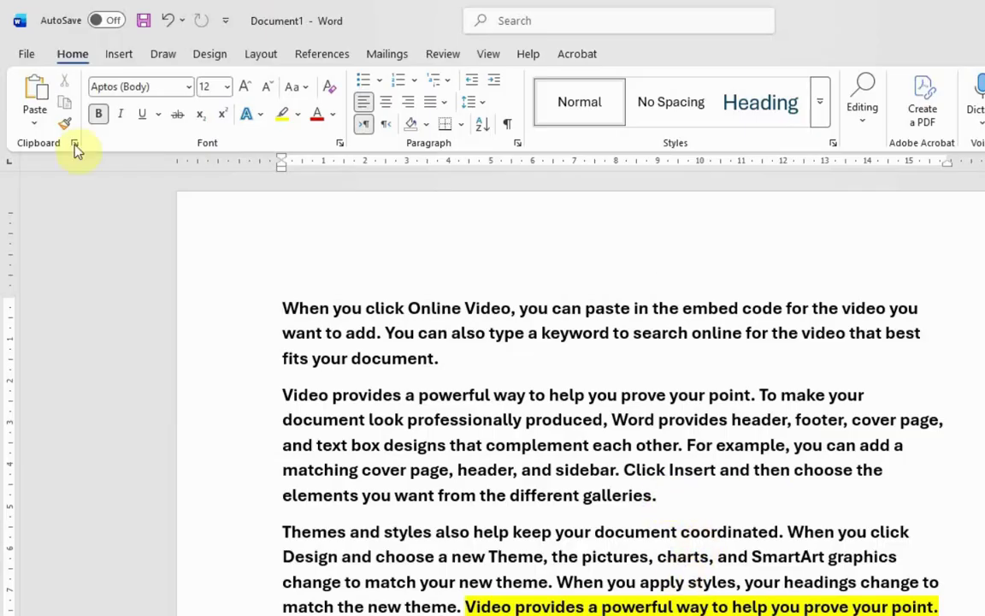
click(34, 98)
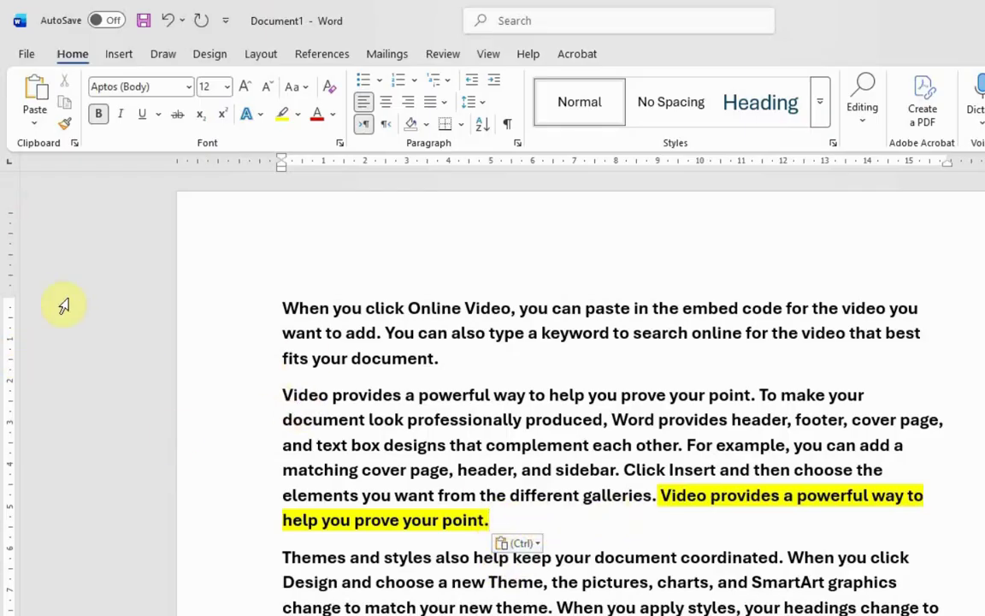
Select all the text in the document and delete it
click(63, 124)
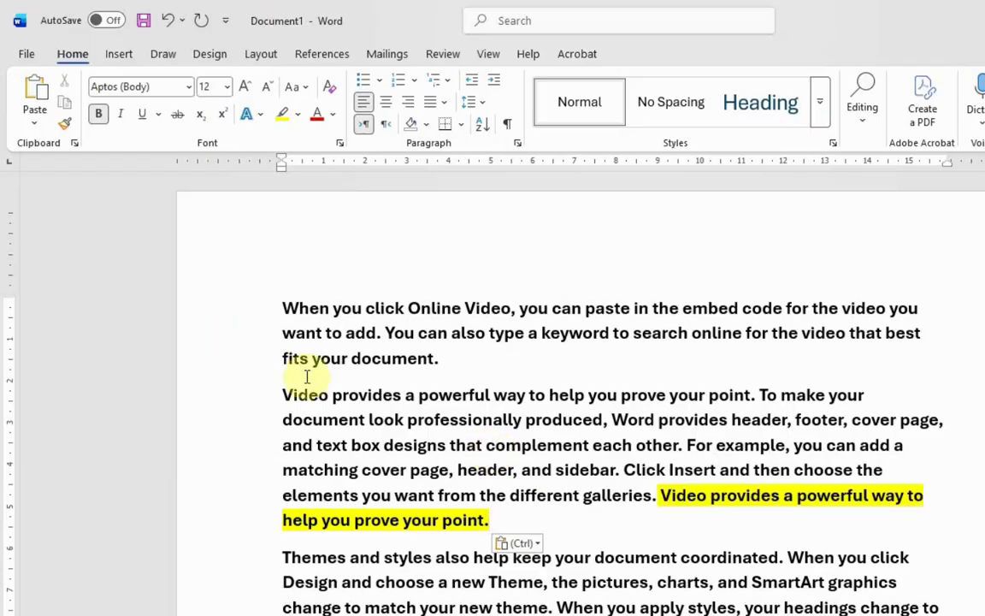
scroll(471, 434, down, 1)
scroll(472, 433, down, 2)
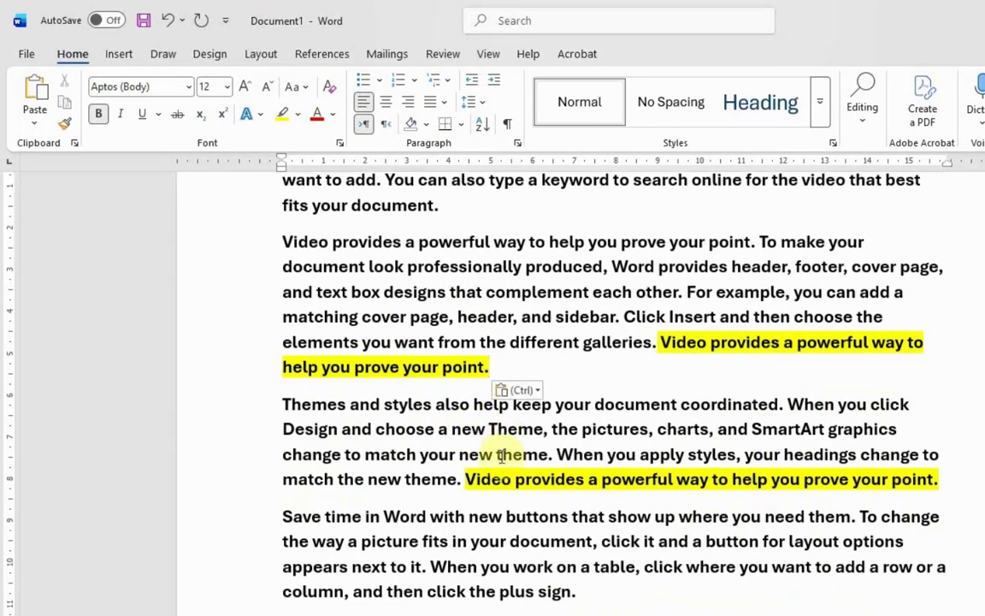
scroll(475, 437, up, 2)
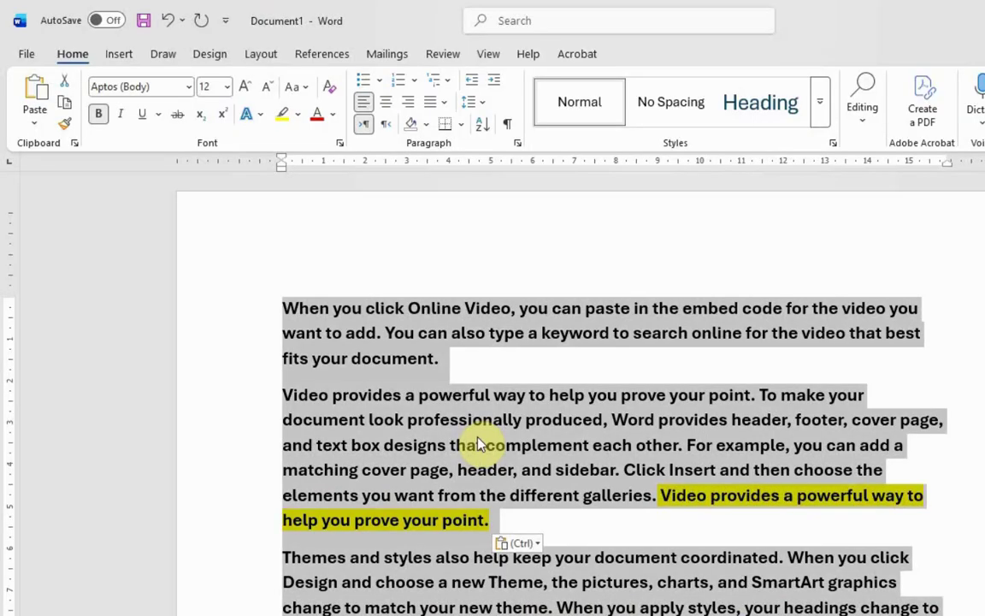
key(Delete)
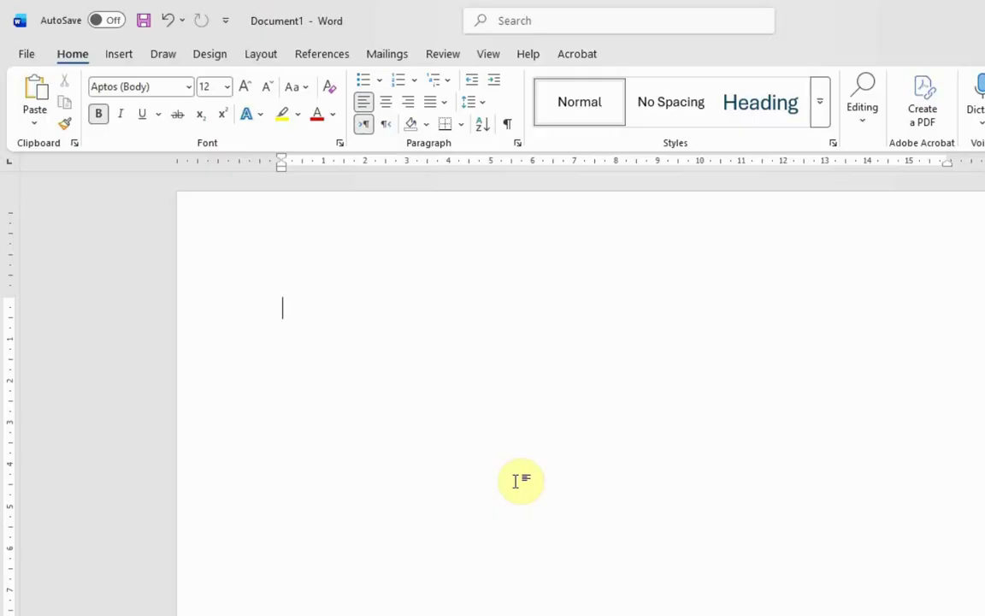
Enter the line "Health is wealth" in the empty document
text(heal)
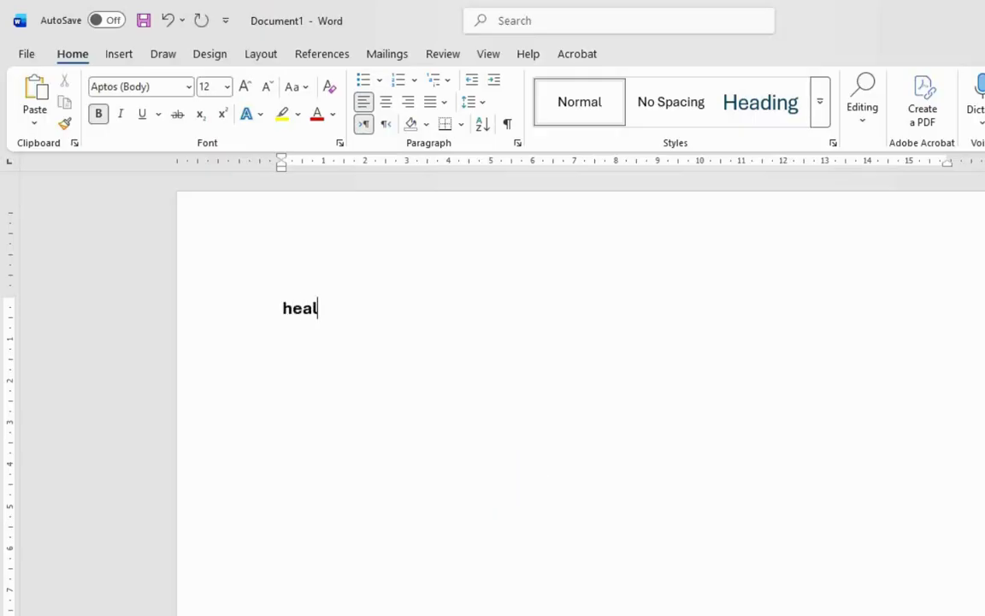
key(BackSpace)
key(BackSpace)
key(BackSpace)
key(BackSpace)
text(he)
key(BackSpace)
key(BackSpace)
text(h)
key(BackSpace)
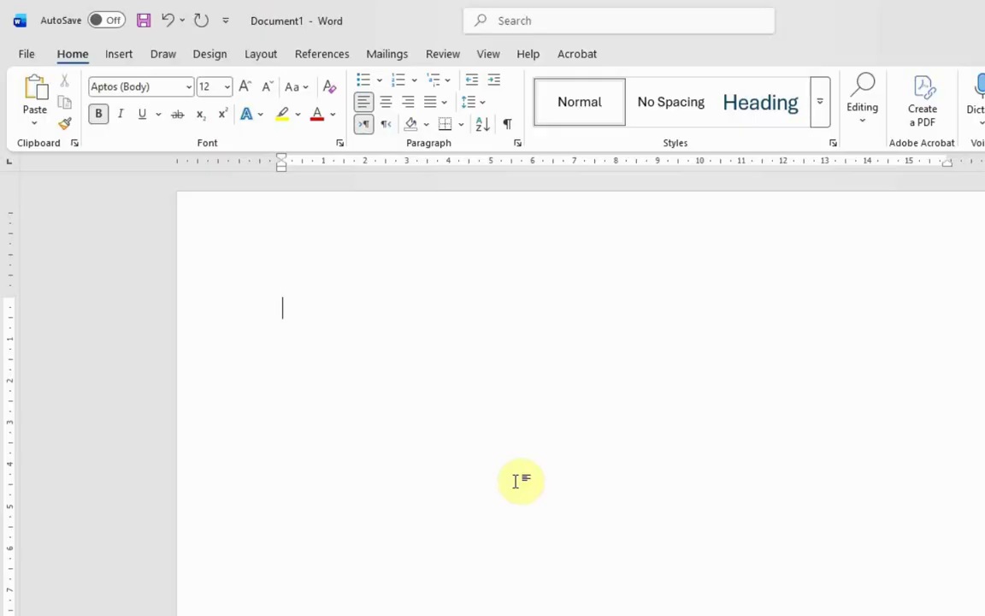
text(Health )
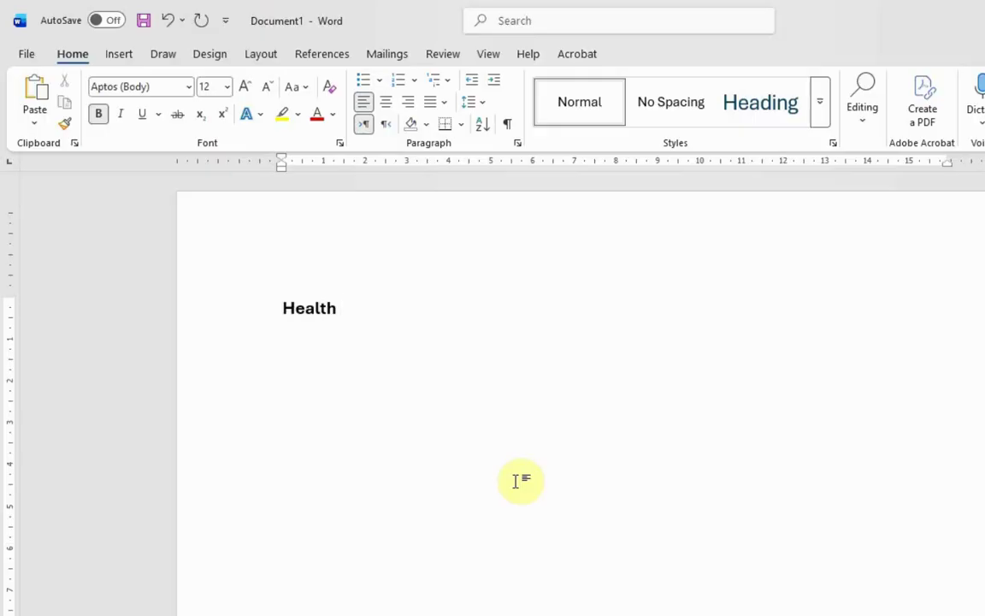
text(is wealth)
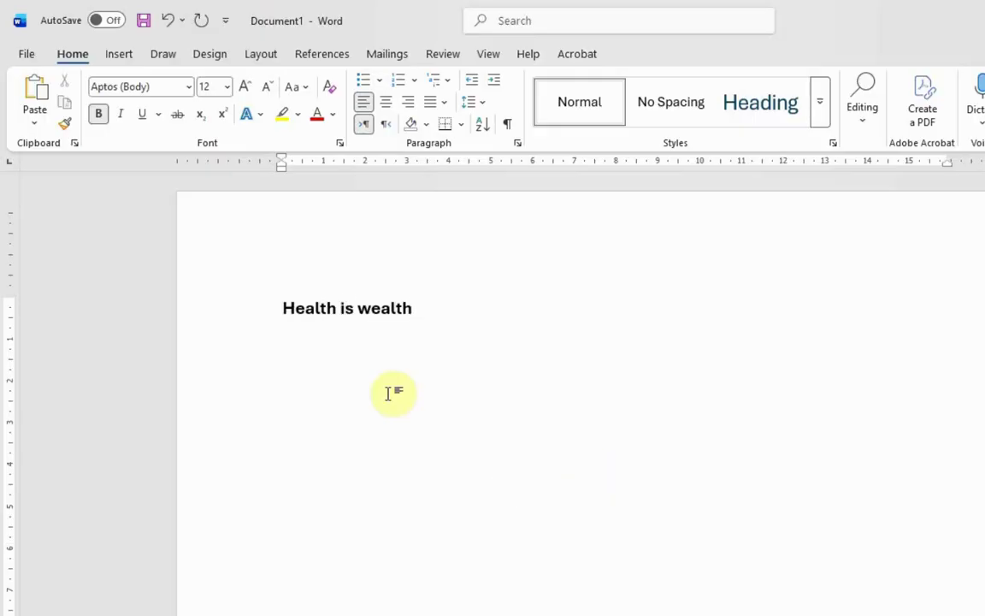
Apply the Heading 1 style to the line "Health is wealth"
click(422, 304)
drag(422, 305, 278, 308)
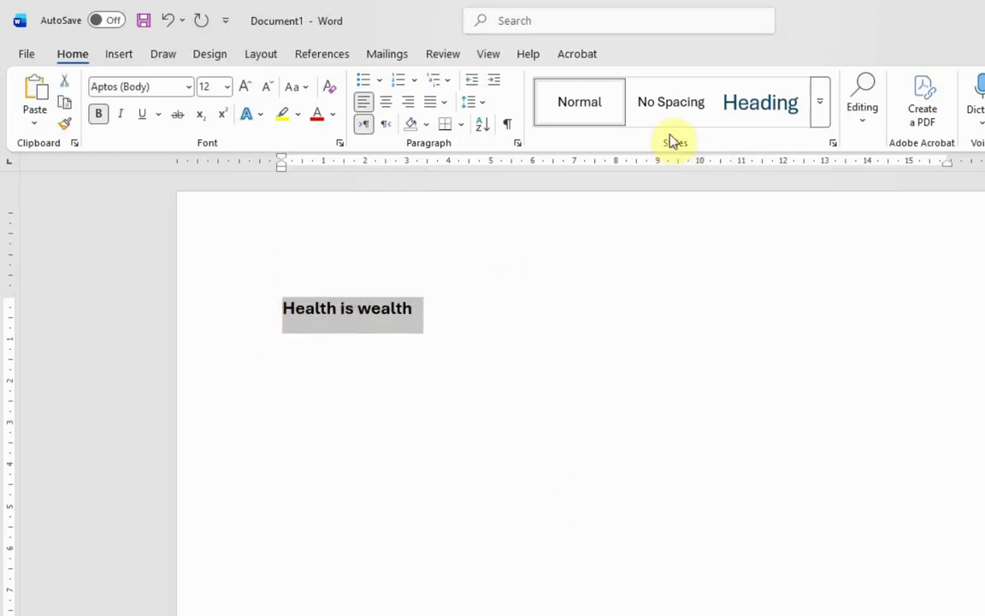
click(819, 106)
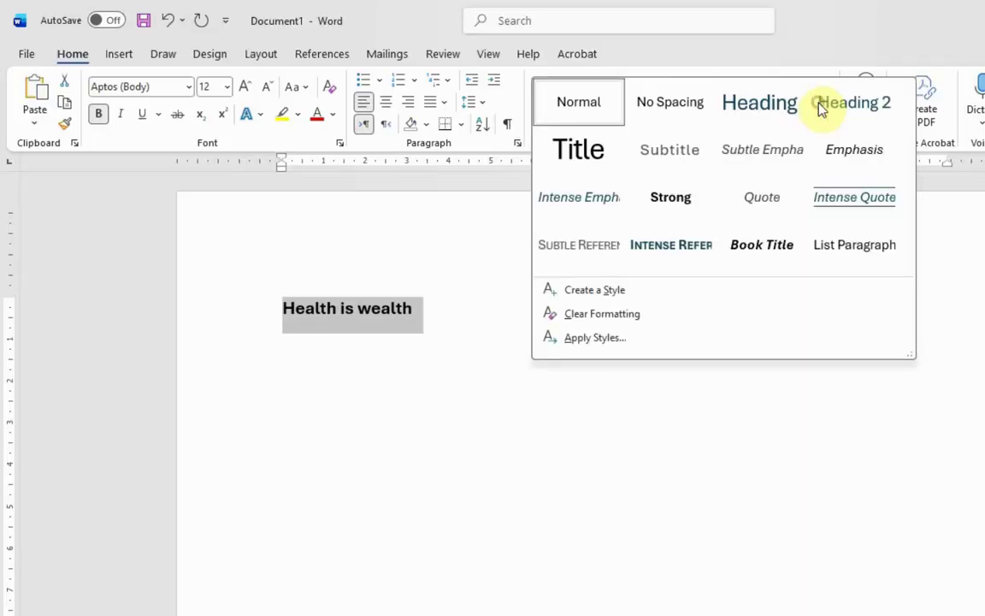
click(743, 118)
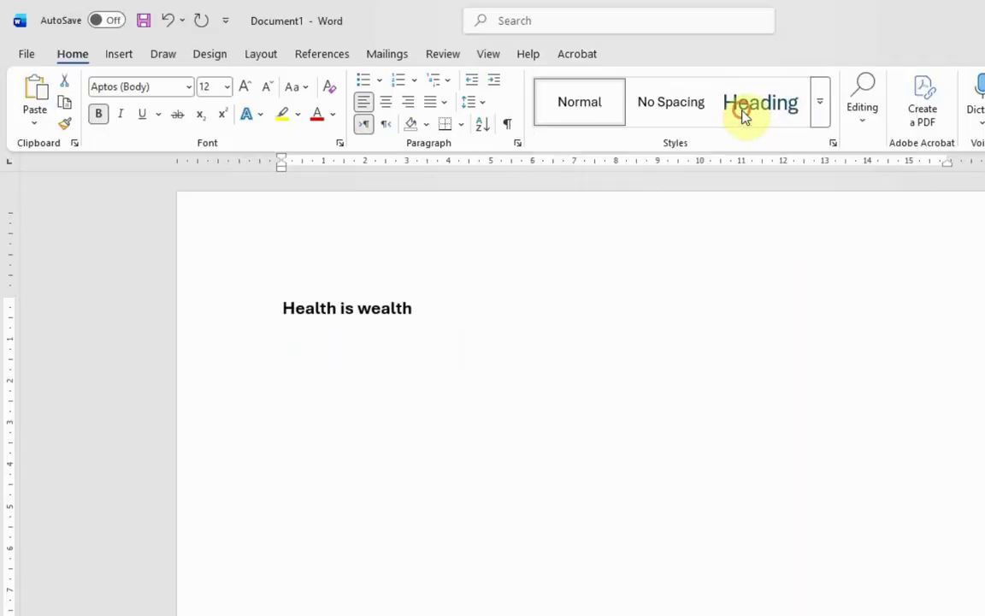
click(501, 352)
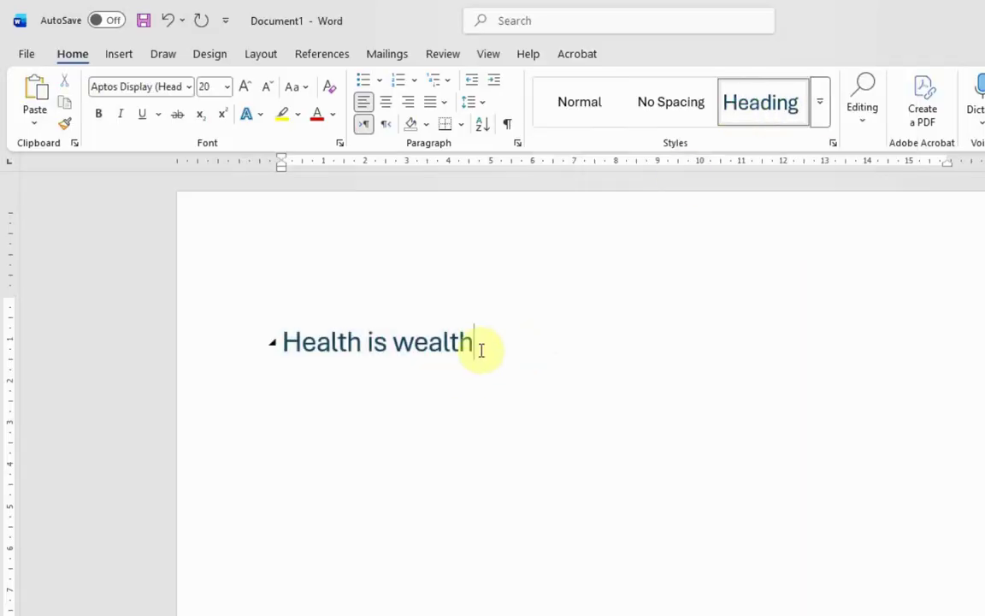
Make the heading "Health is wealth" bold and set its font color to the standard green
drag(481, 346, 310, 346)
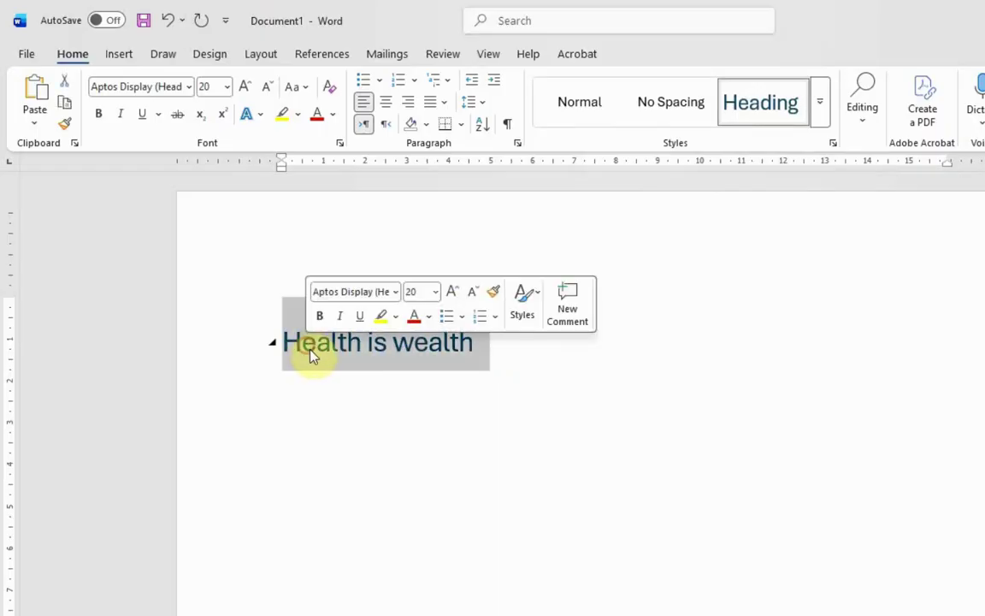
click(317, 318)
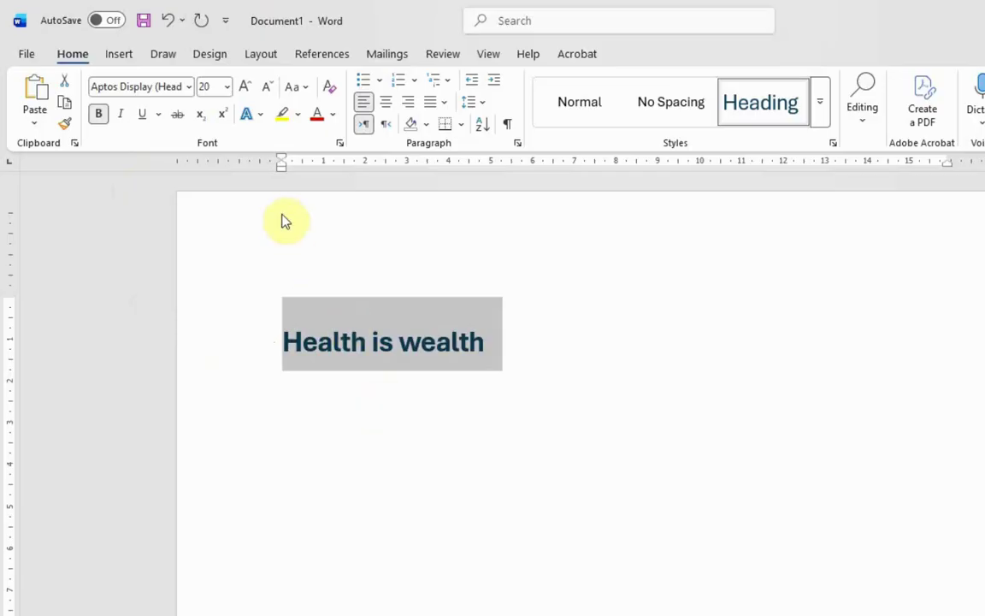
click(333, 117)
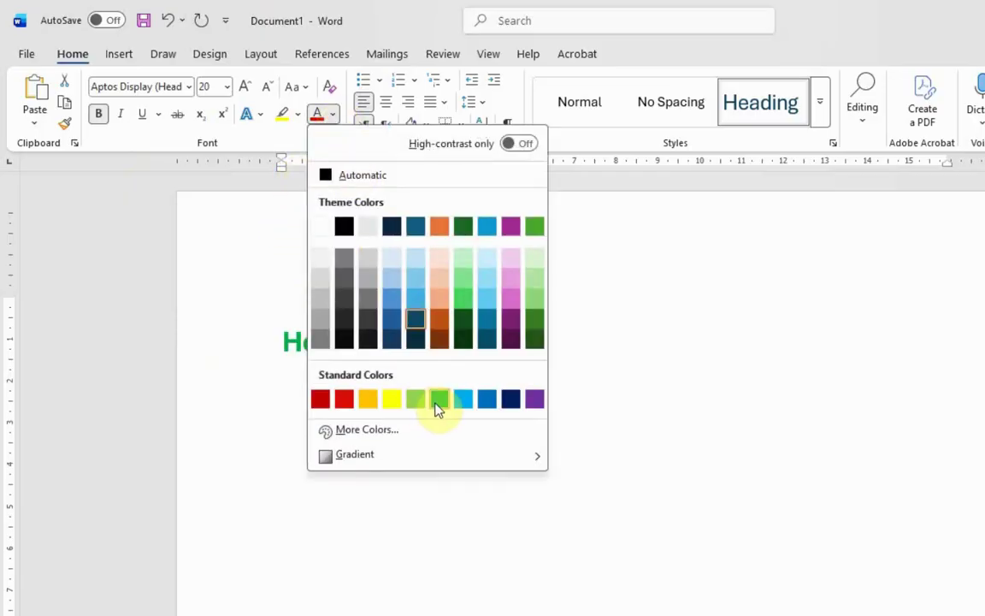
click(439, 399)
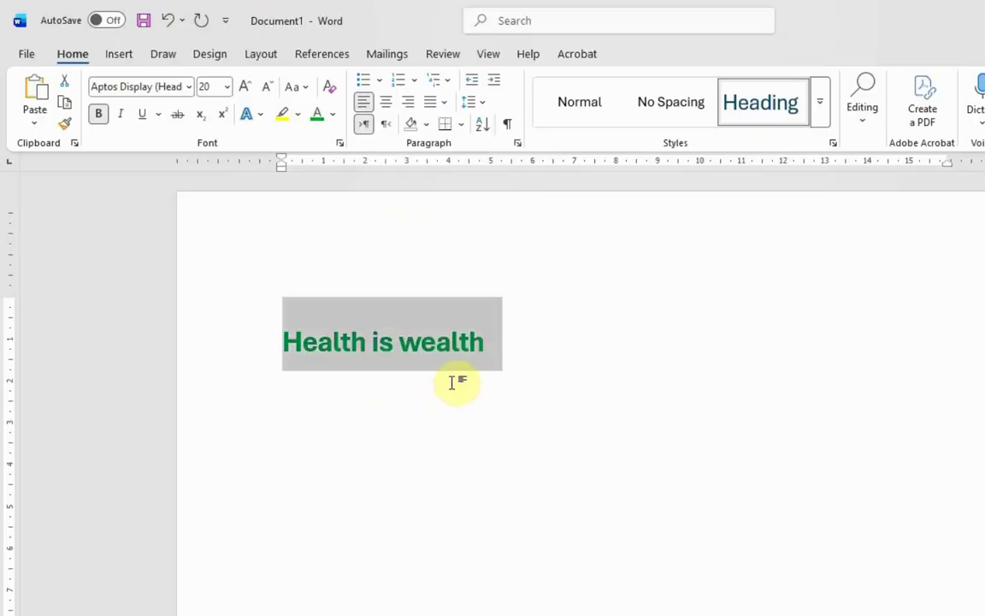
Increase the font size of the heading "Health is wealth" to 26
click(244, 89)
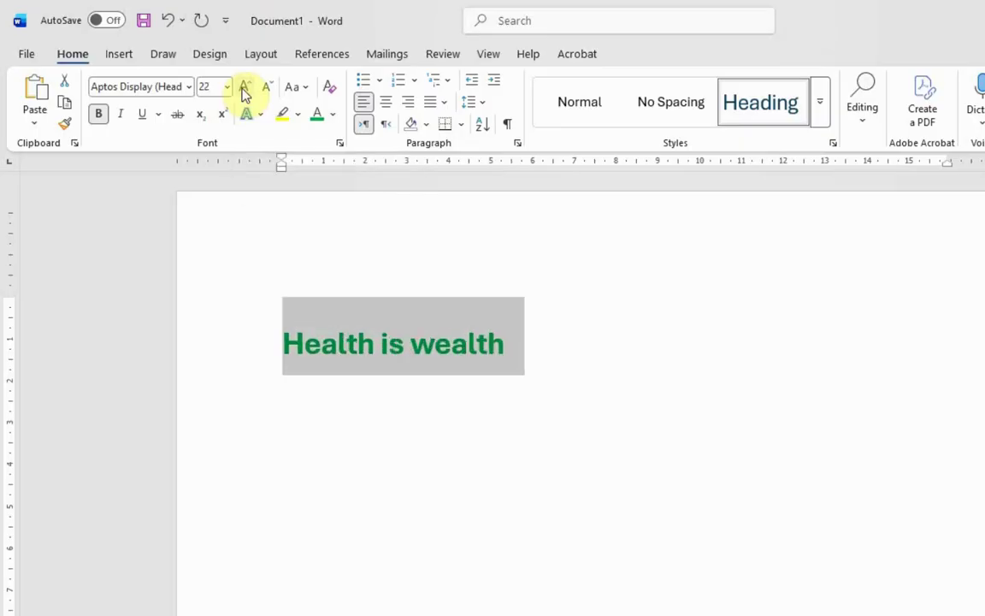
click(244, 89)
click(244, 89)
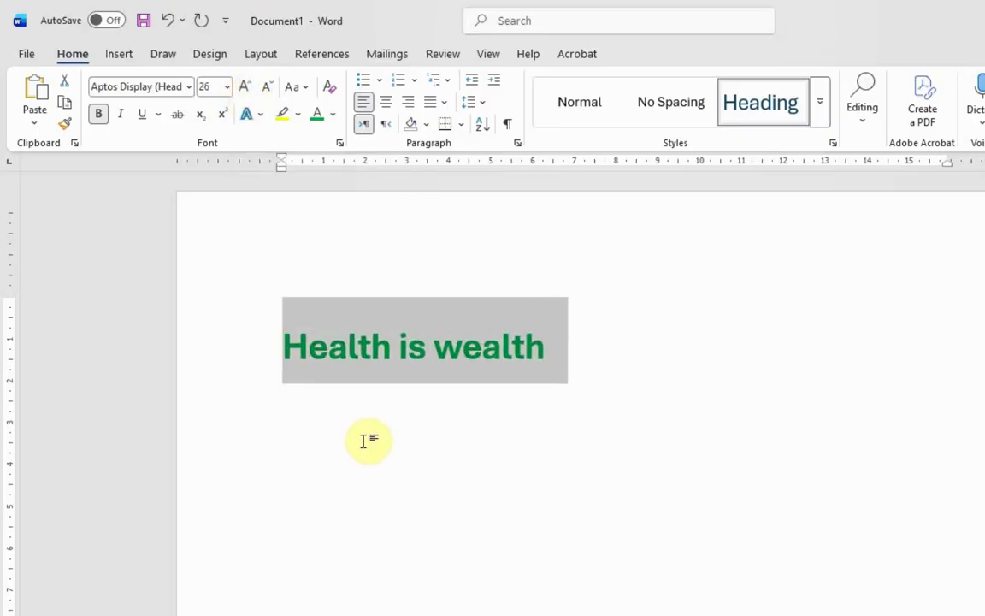
click(565, 350)
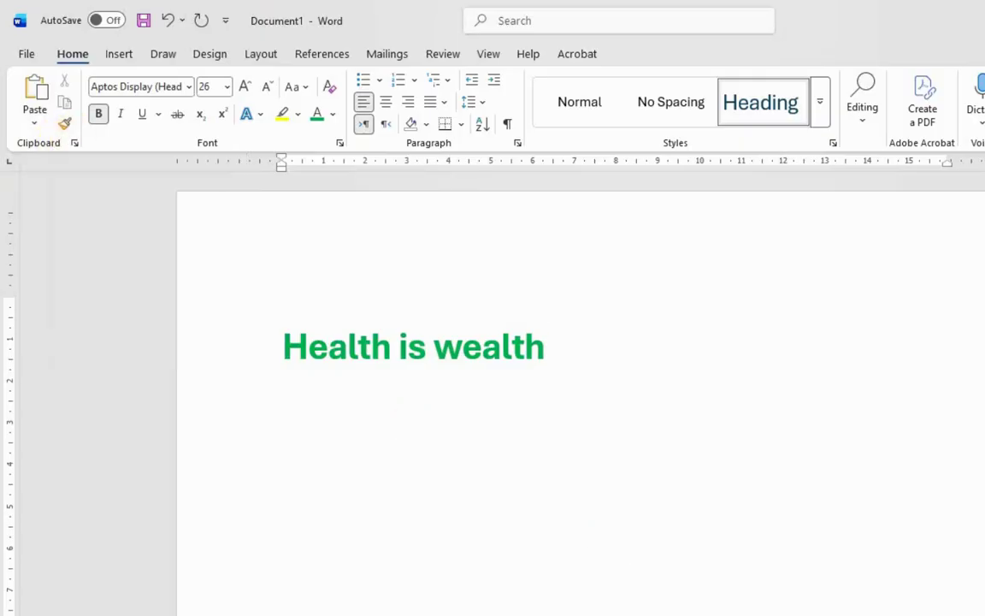
Add the line "This is heading no 2" in a new paragraph below the green heading
key(Return)
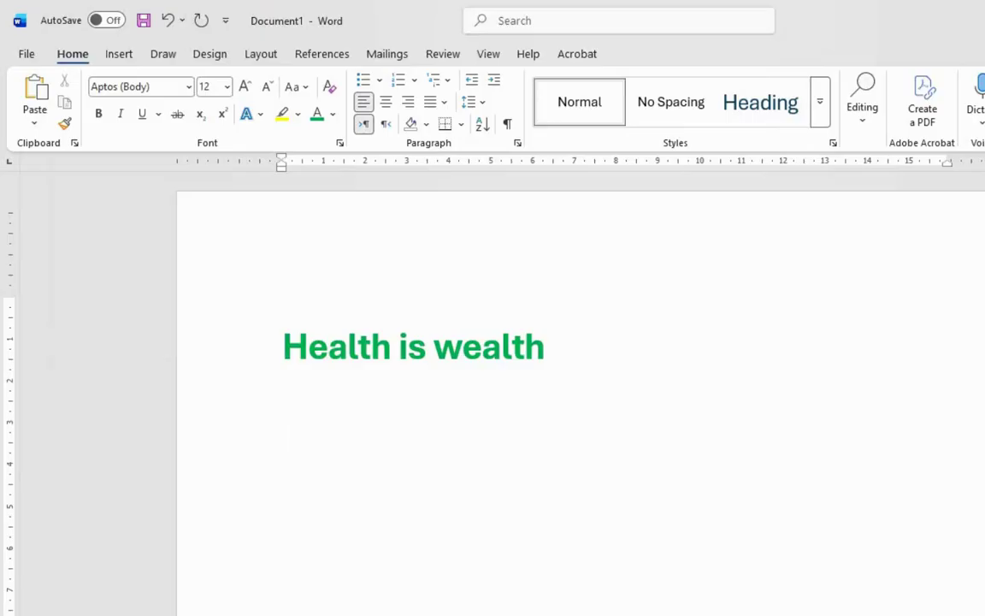
text(hea)
key(BackSpace)
key(BackSpace)
key(BackSpace)
text(heal)
key(BackSpace)
key(BackSpace)
key(BackSpace)
key(BackSpace)
key(BackSpace)
text(This is heading )
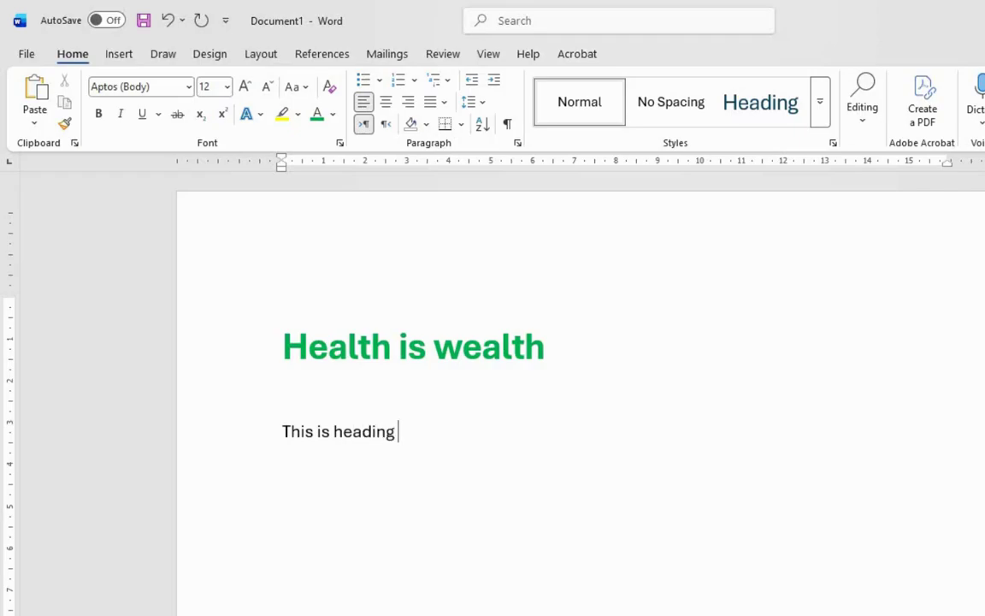
text(no 2)
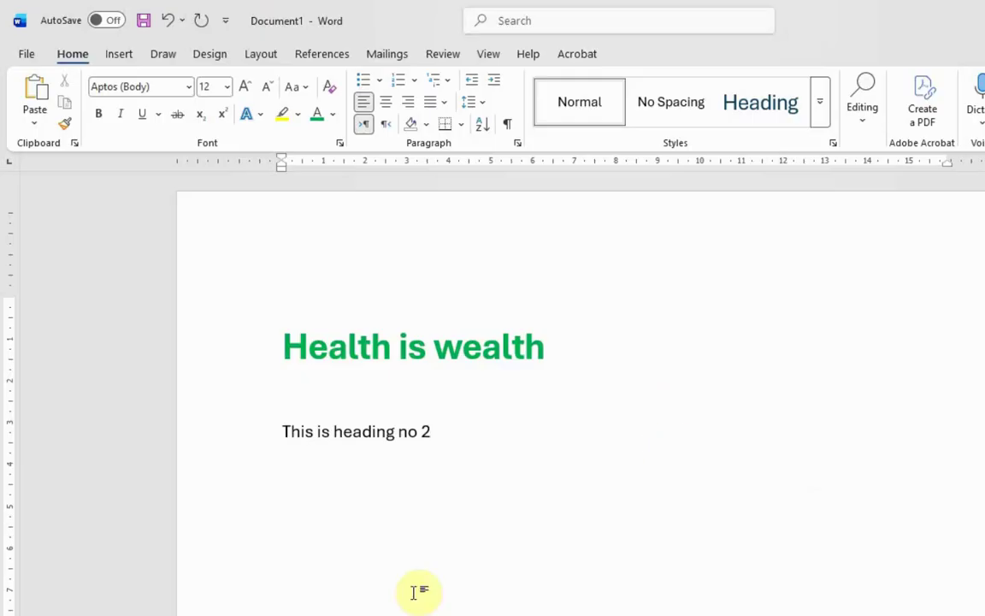
drag(551, 352, 329, 344)
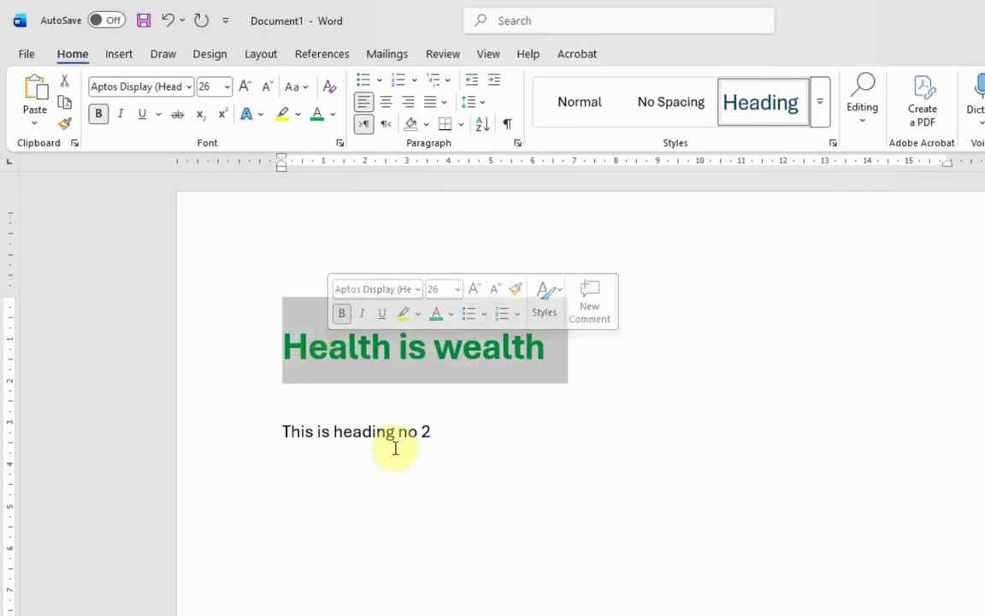
click(451, 435)
drag(431, 433, 299, 436)
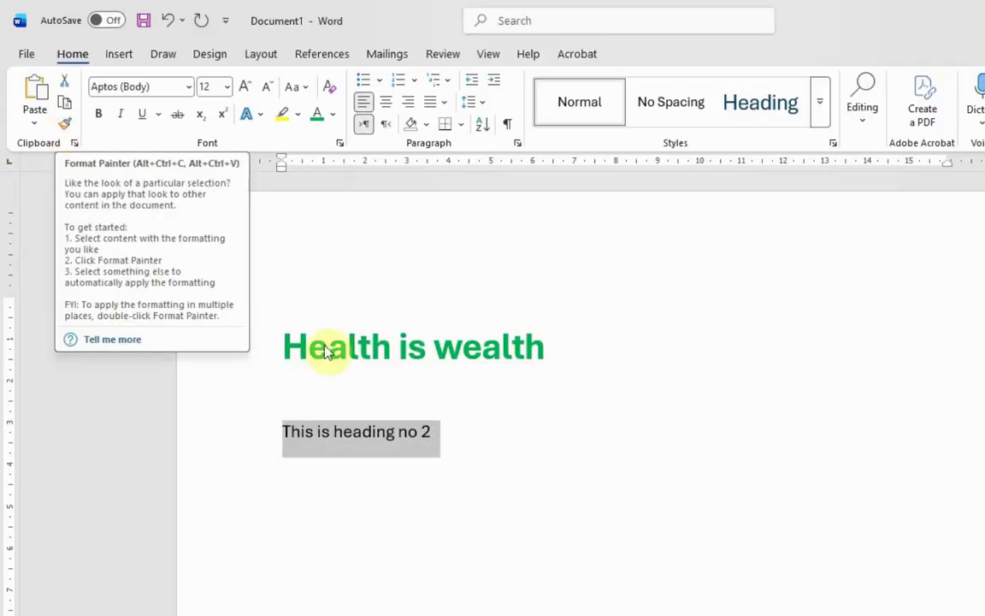
click(427, 350)
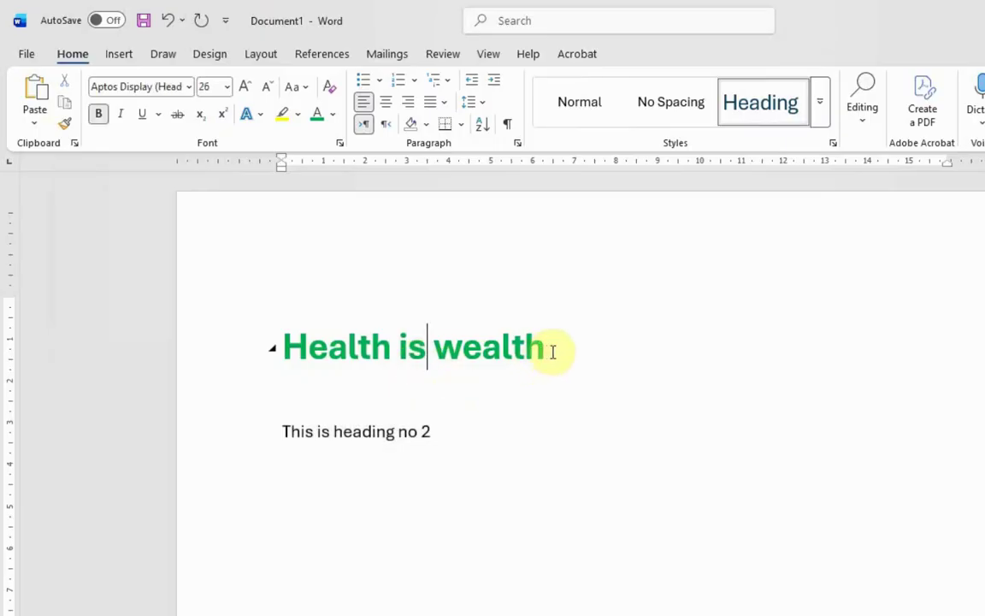
mouse_move(532, 350)
mouse_down()
mouse_move(370, 352)
mouse_move(323, 366)
mouse_up()
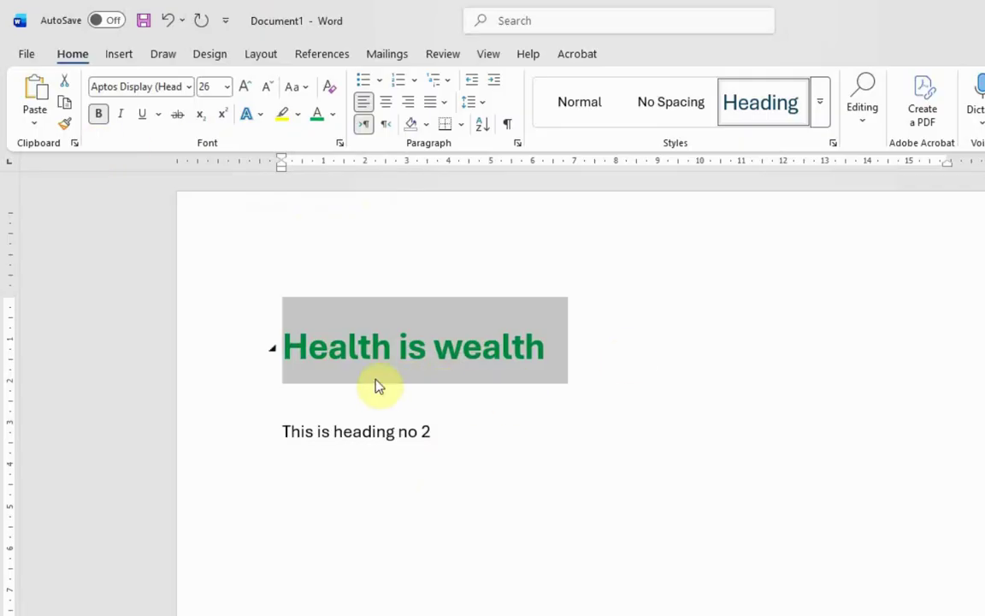
drag(563, 353, 319, 356)
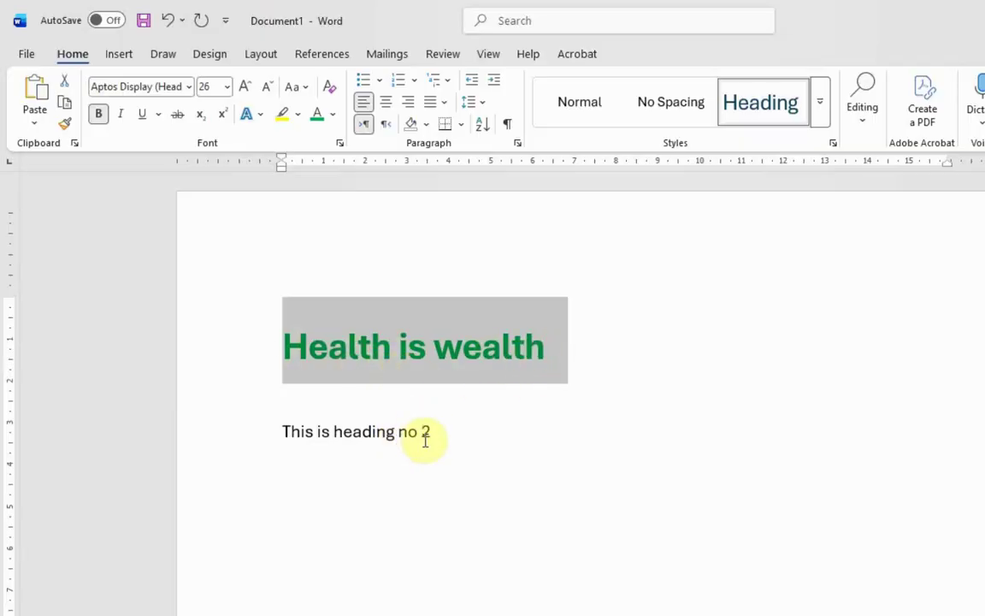
drag(443, 437, 284, 431)
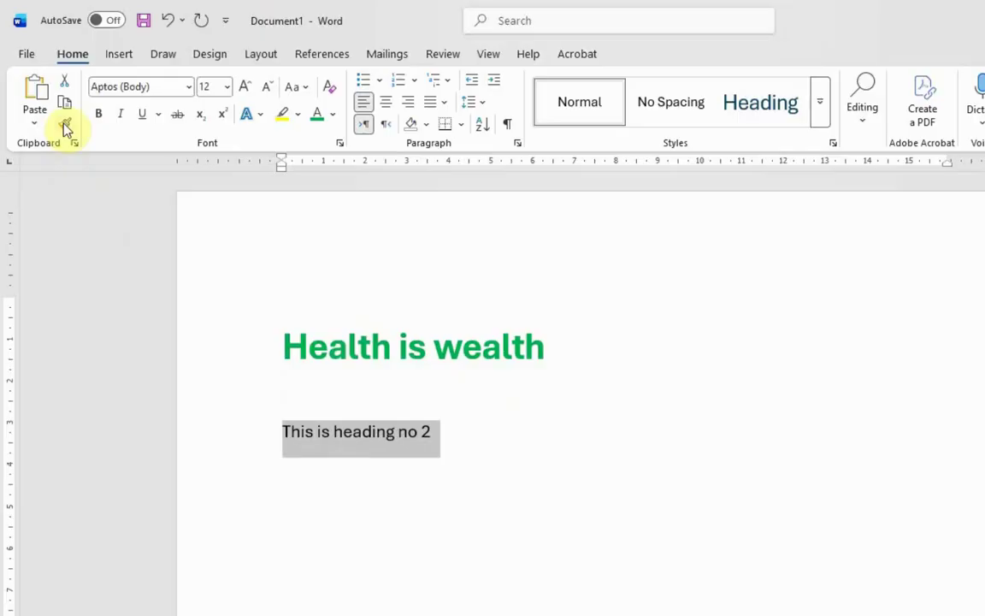
click(409, 346)
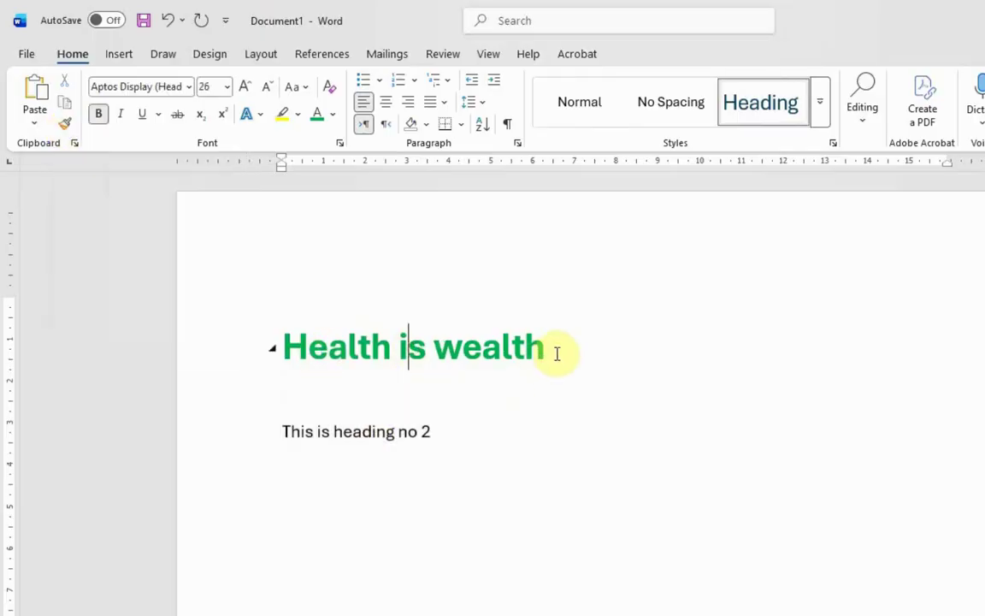
Copy the formatting of the heading "Health is wealth" onto the line "This is heading no 2" with Format Painter
drag(547, 351, 326, 354)
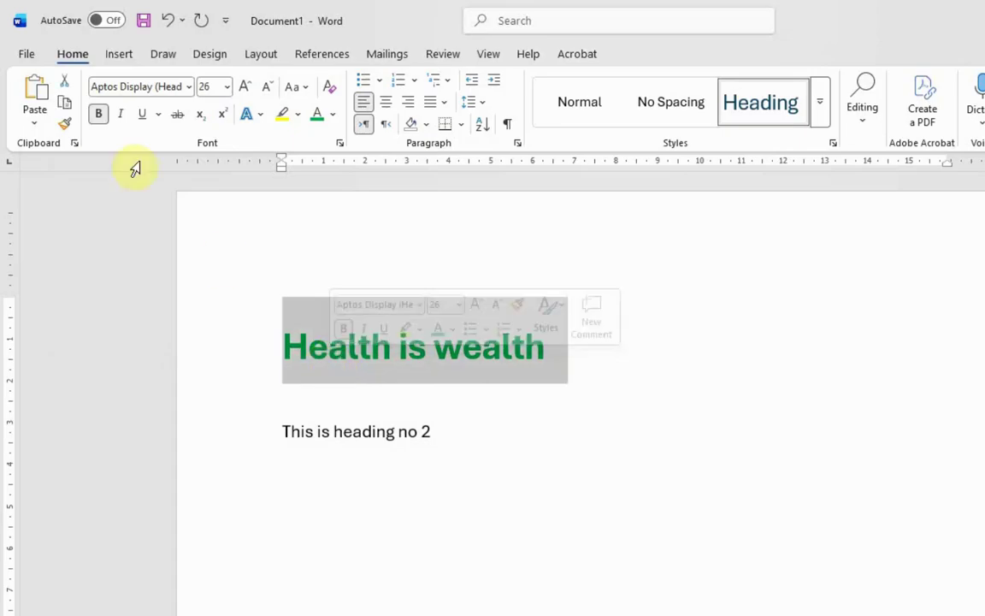
click(64, 126)
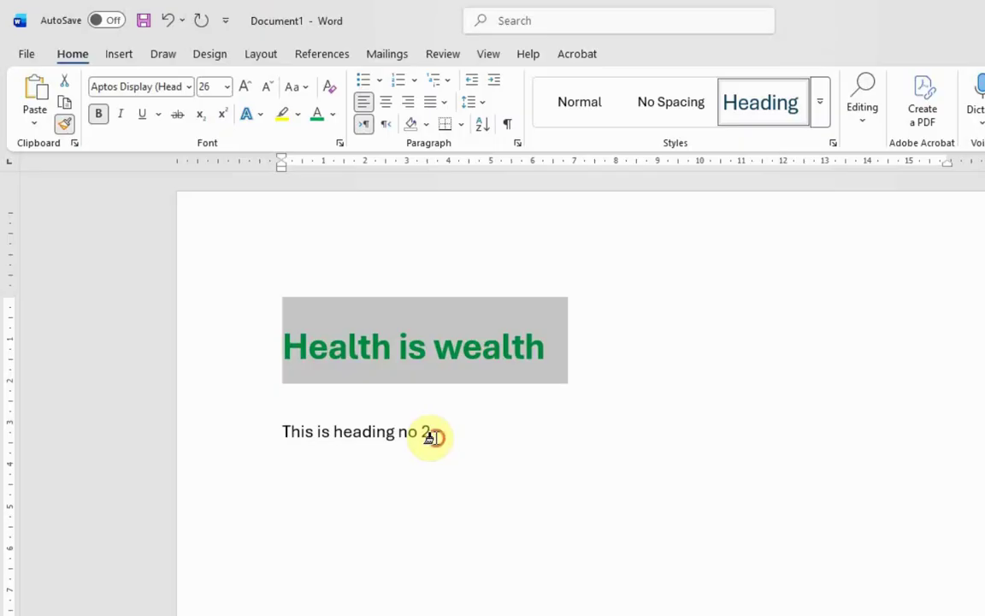
drag(432, 437, 294, 440)
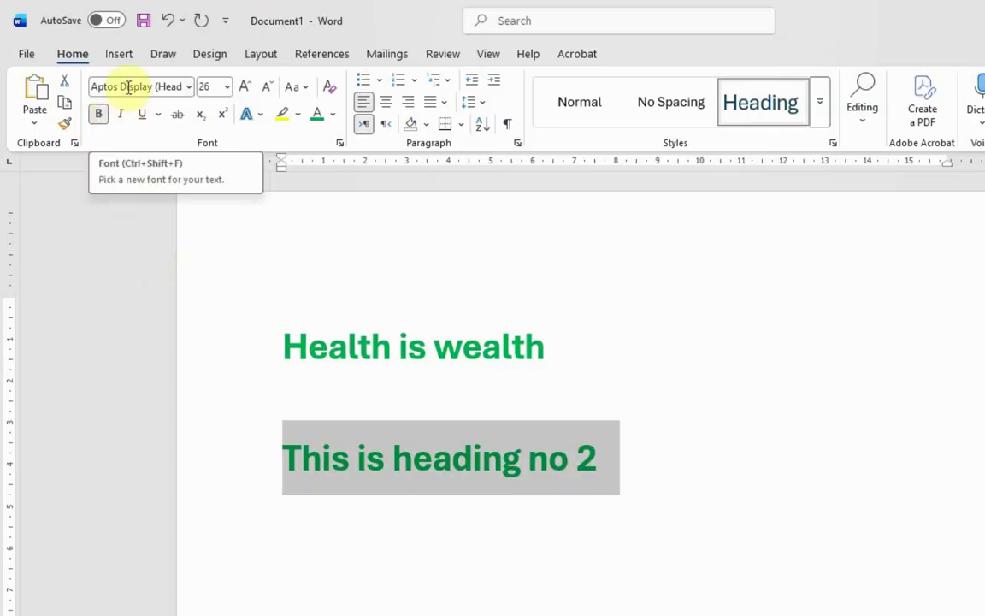
click(524, 473)
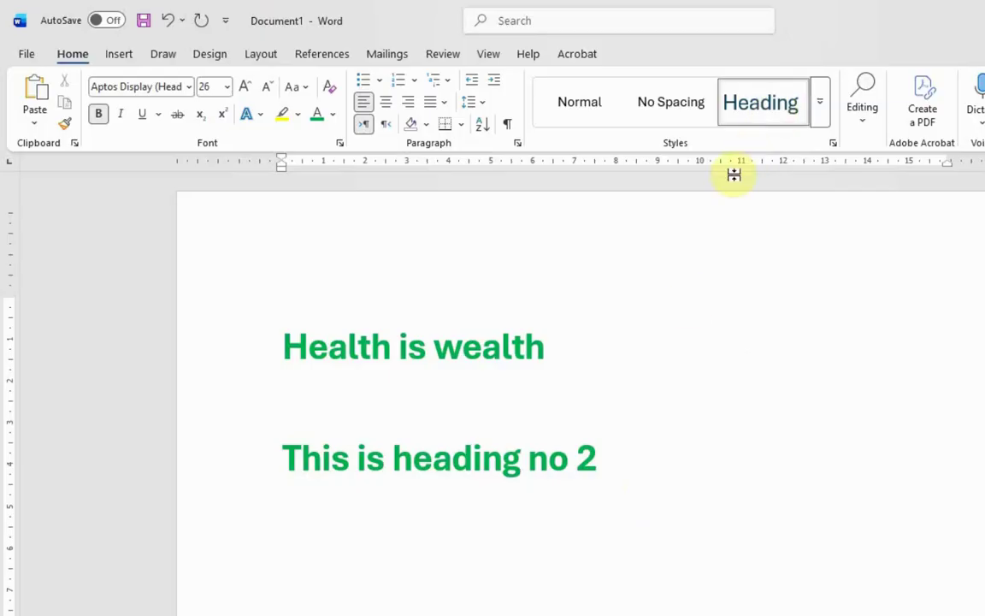
Add the line "This is our 3rd Heading" in a new paragraph below "This is heading no 2"
click(622, 461)
key(Return)
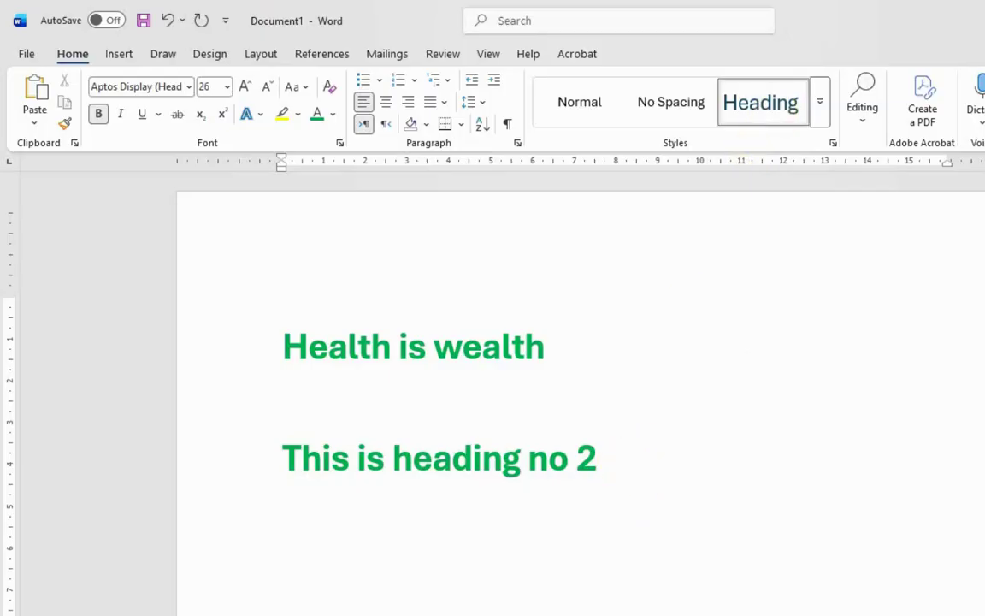
click(299, 572)
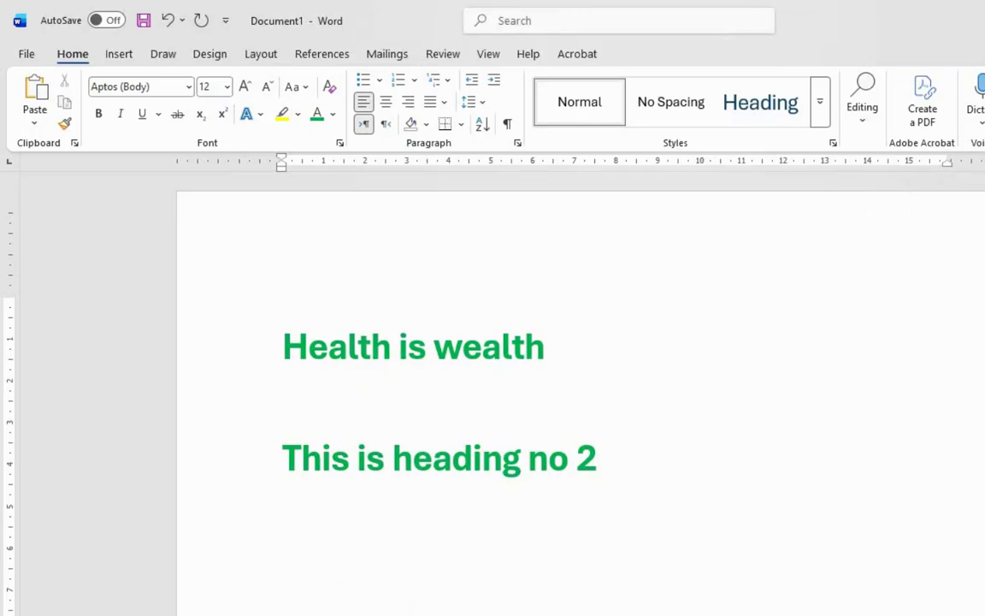
text(This us)
key(BackSpace)
key(BackSpace)
key(BackSpace)
text(is our )
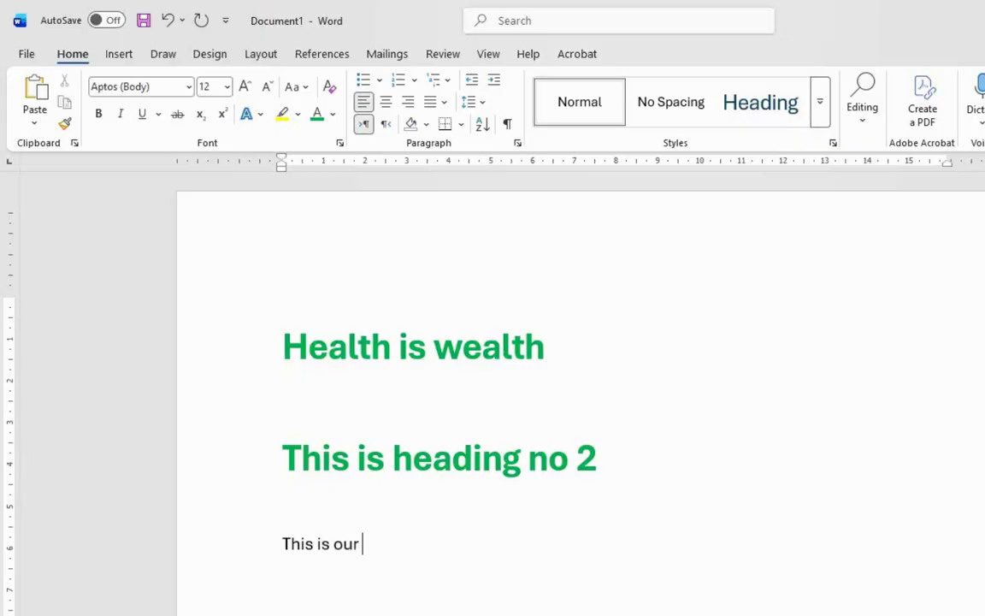
text(3rd Heading)
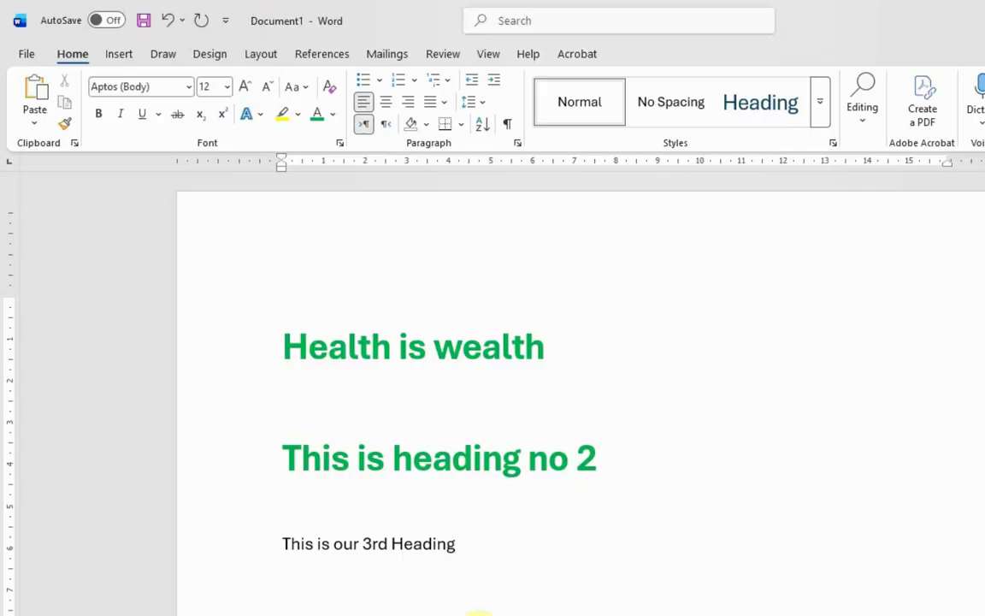
Duplicate the line "This is our 3rd Heading" in a new paragraph below and change the copy to "This is our 4th Heading."
drag(468, 548, 255, 545)
key(ctrl+c)
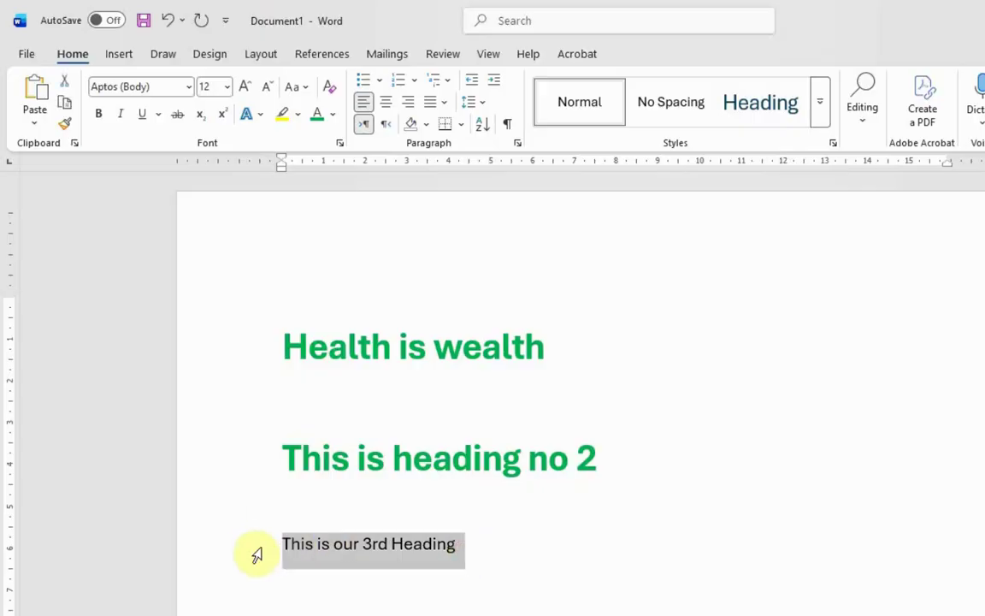
click(495, 552)
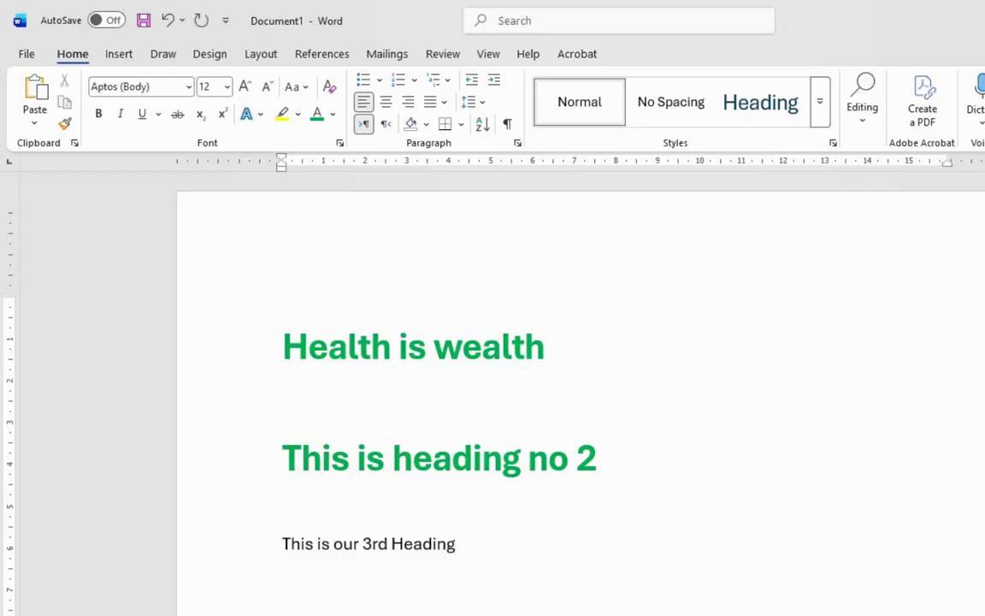
key(Return)
key(ctrl+v)
drag(388, 614, 366, 614)
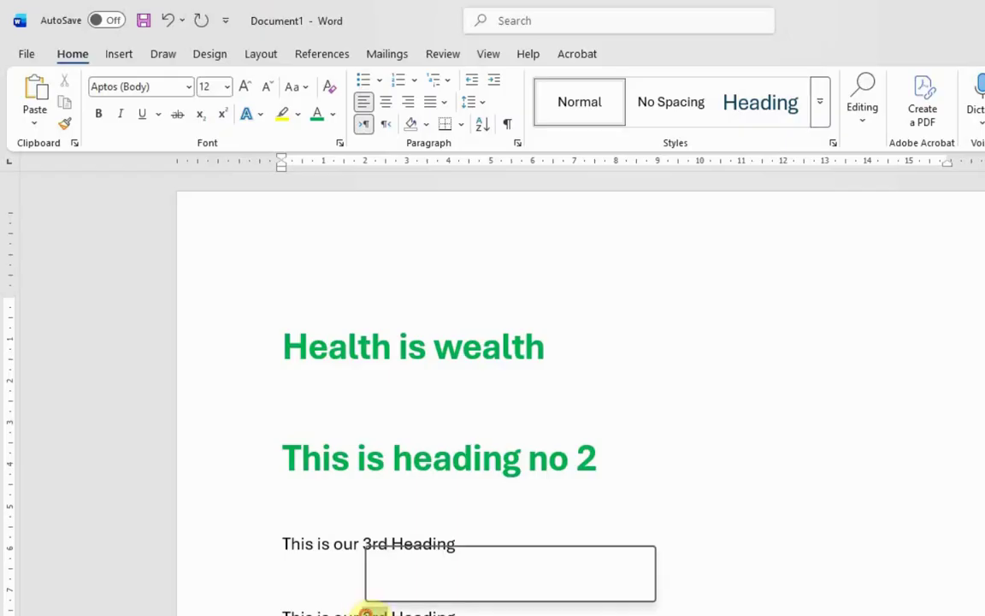
text(4th)
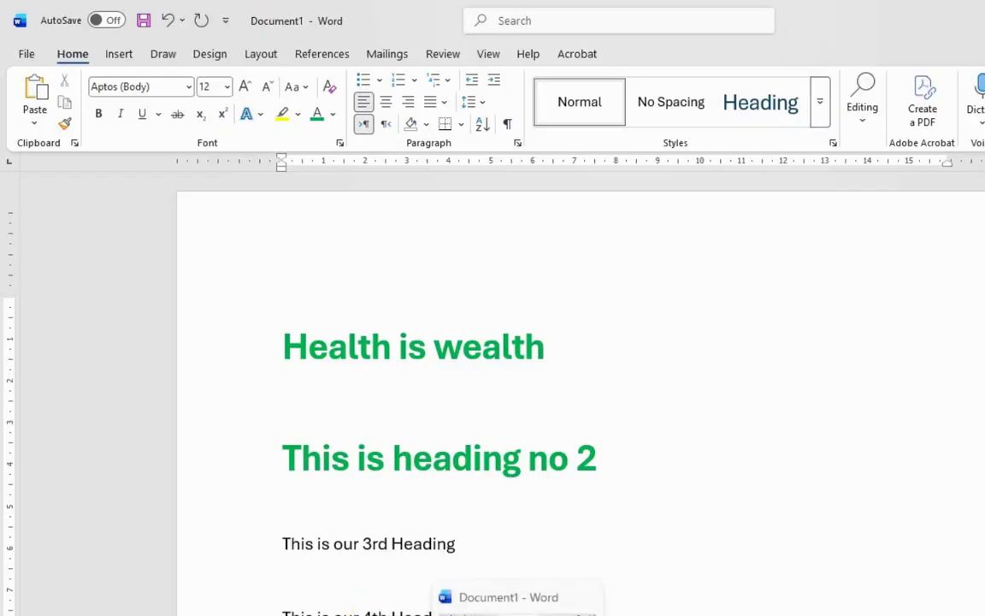
click(750, 597)
click(471, 614)
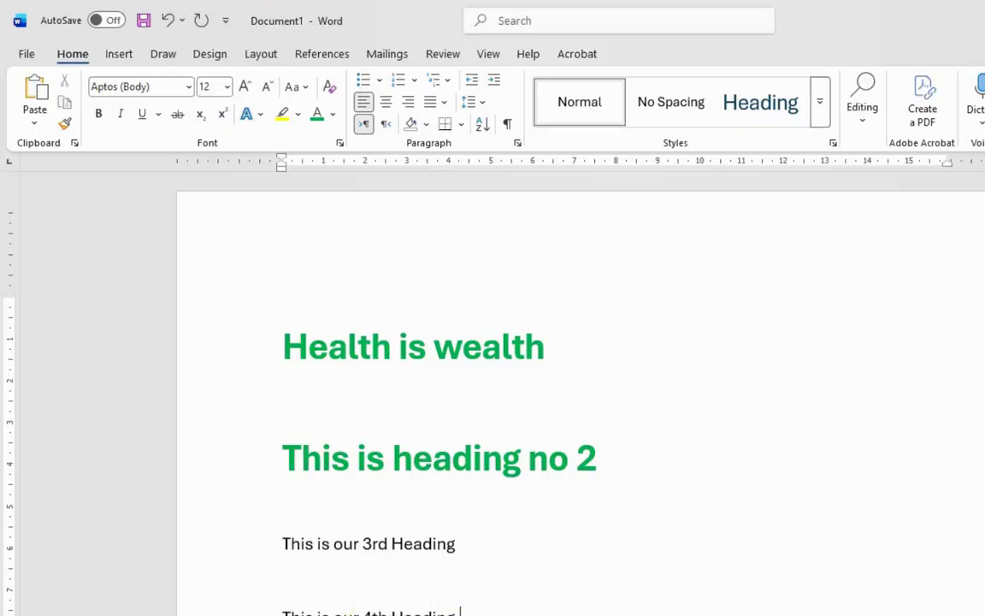
scroll(547, 402, down, 1)
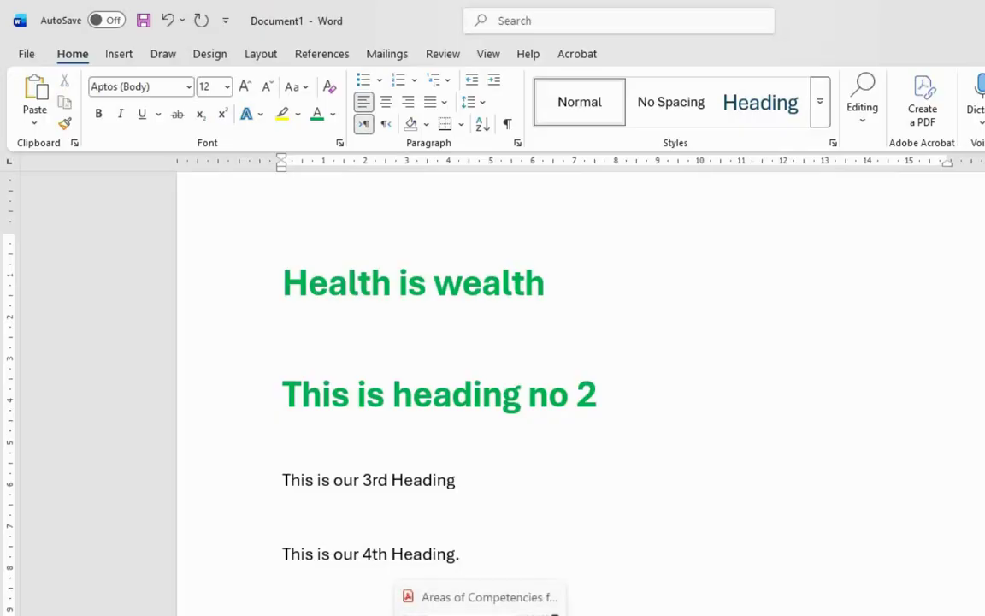
click(597, 566)
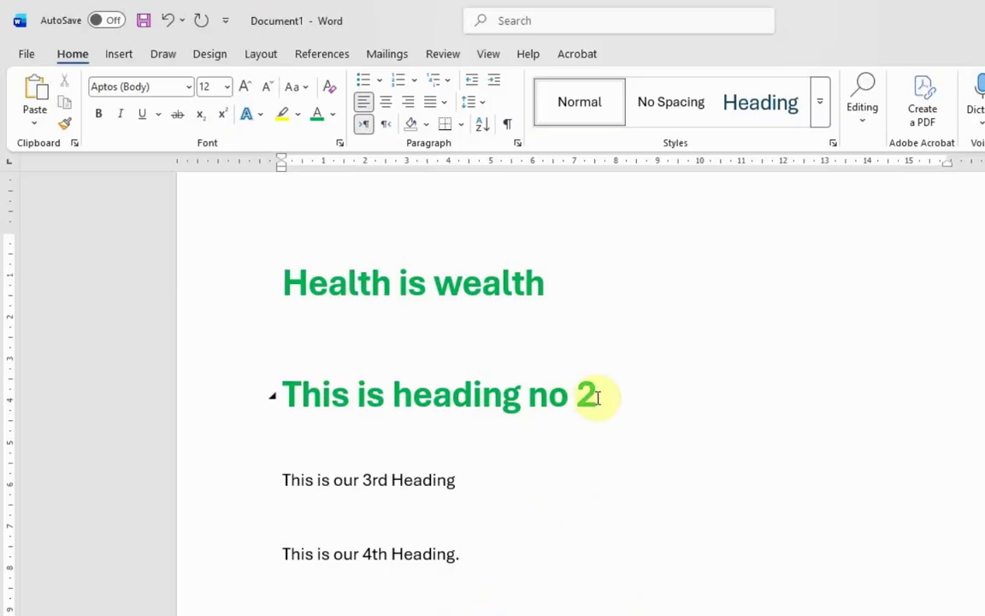
Apply the formatting of "This is heading no 2" to the 3rd, 4th and 5th heading lines with a locked Format Painter, and switch it off
drag(597, 396, 295, 407)
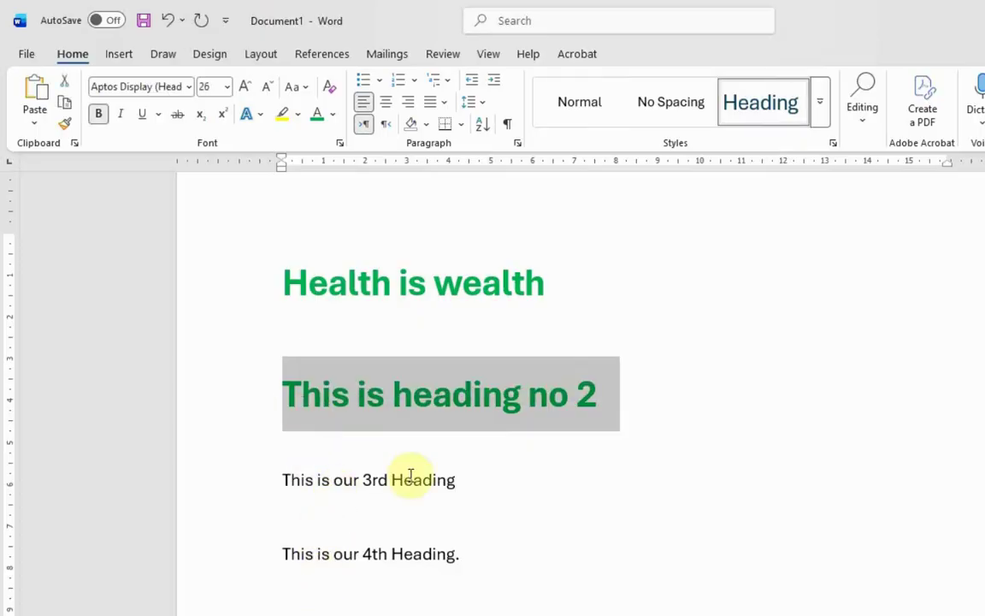
click(500, 418)
drag(606, 400, 318, 404)
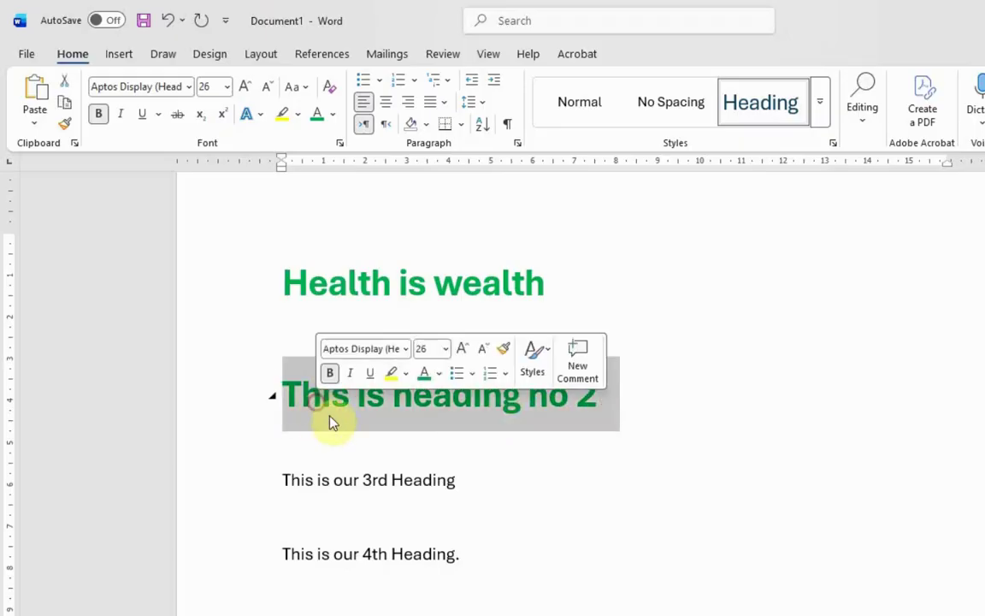
click(68, 125)
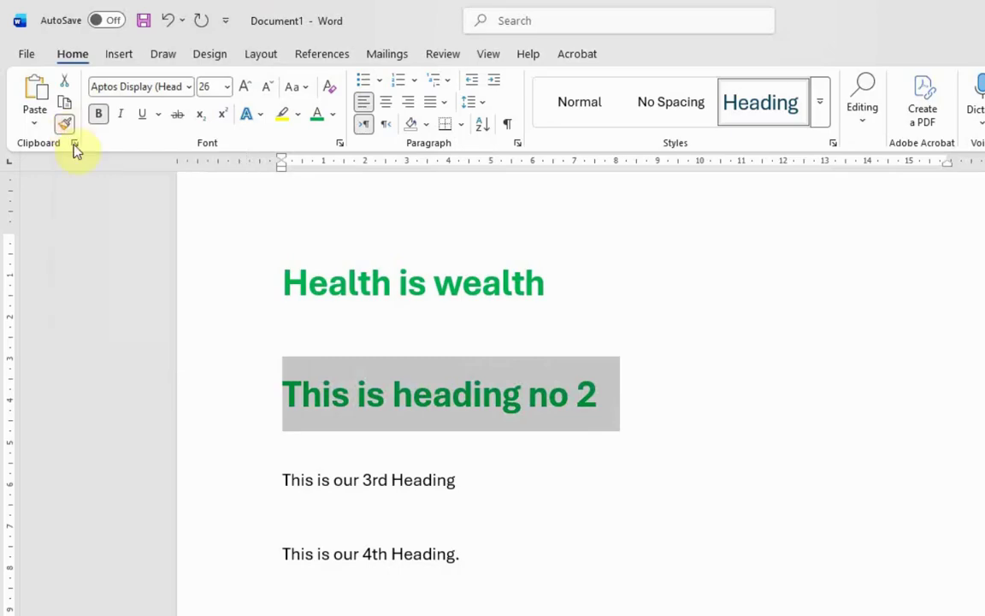
drag(464, 481, 295, 479)
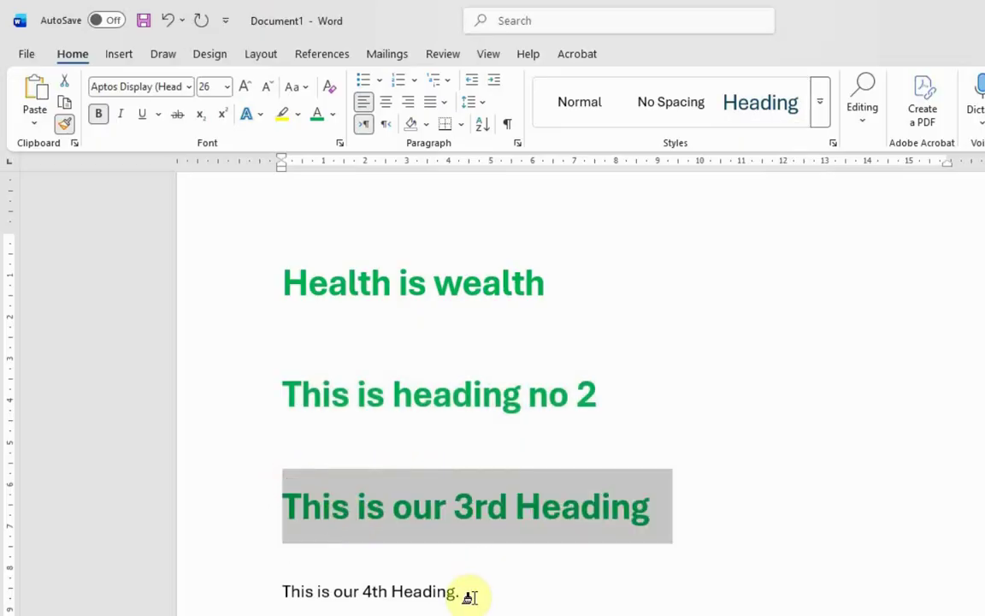
drag(462, 592, 287, 594)
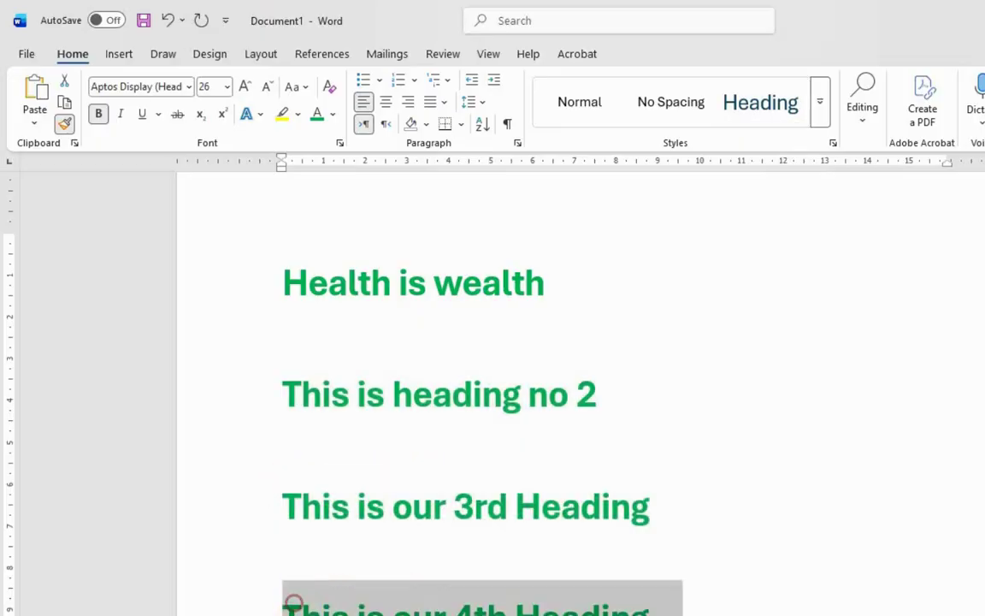
scroll(468, 526, down, 3)
drag(466, 506, 288, 513)
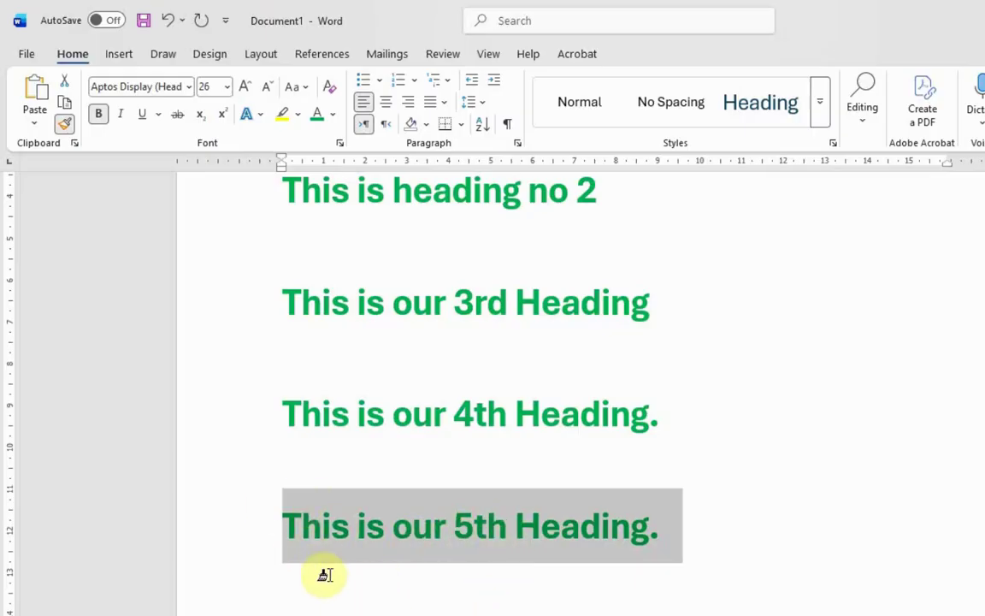
click(66, 126)
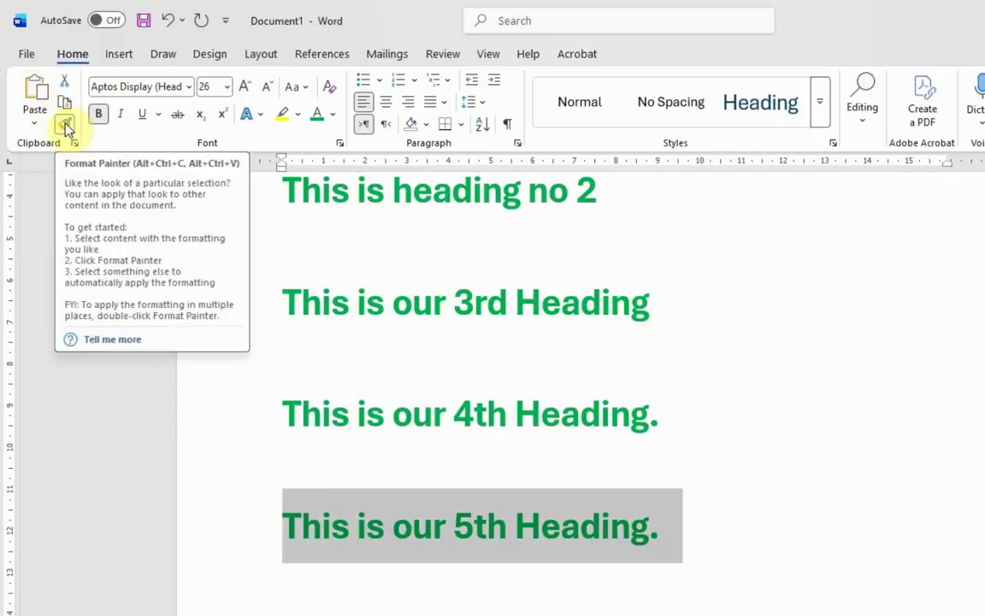
click(691, 509)
Show the list of collected clipboard items and clear all of them
scroll(697, 515, up, 1)
scroll(689, 531, down, 1)
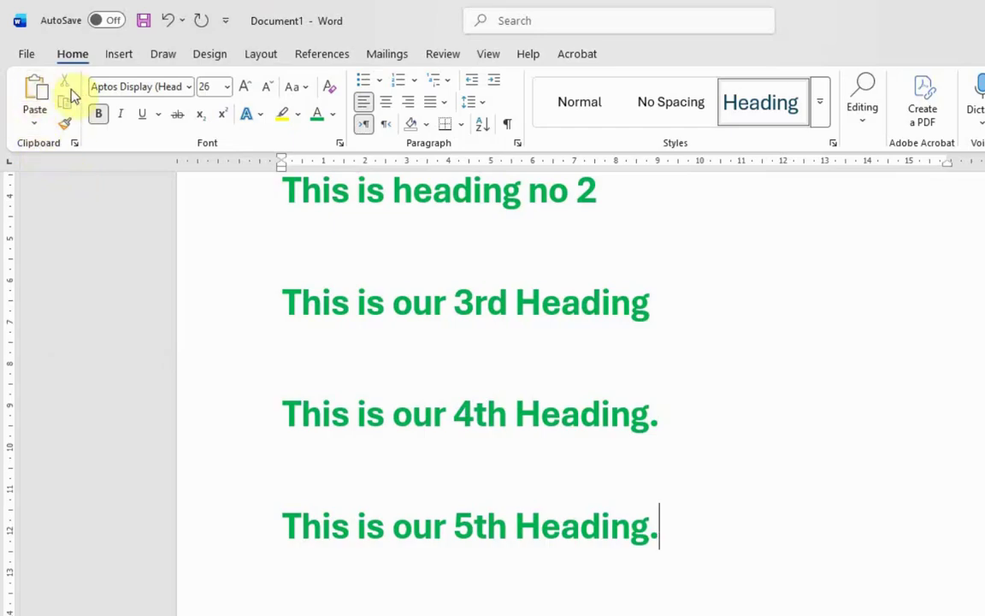
click(74, 143)
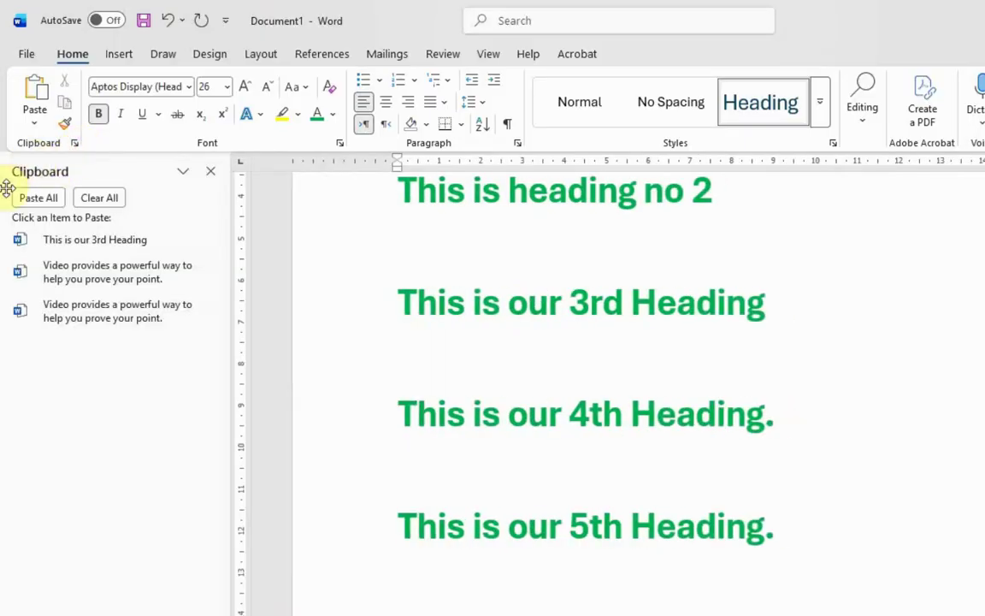
click(100, 198)
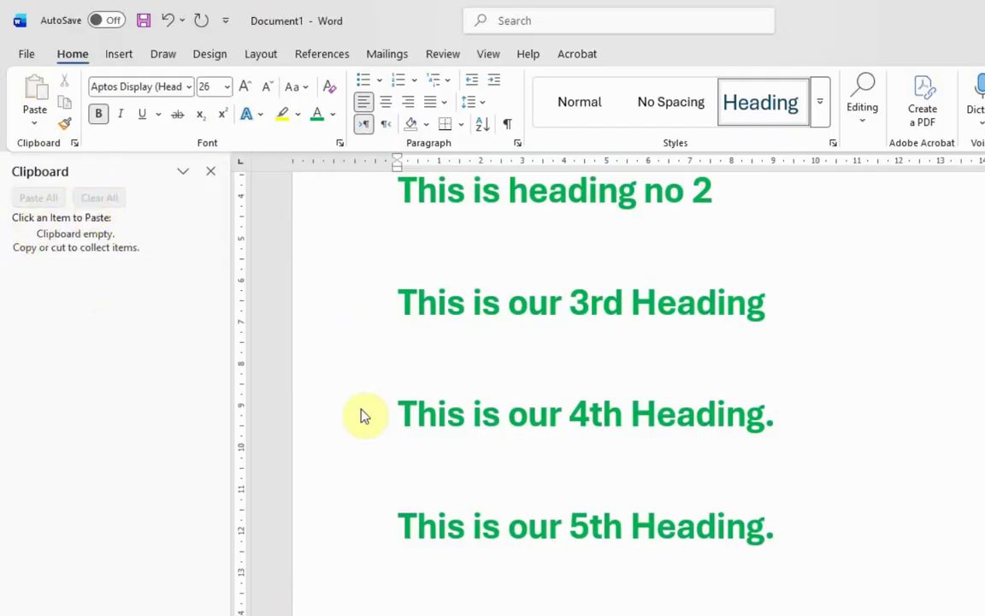
Copy the heading "Health is wealth" to the clipboard
scroll(693, 402, up, 3)
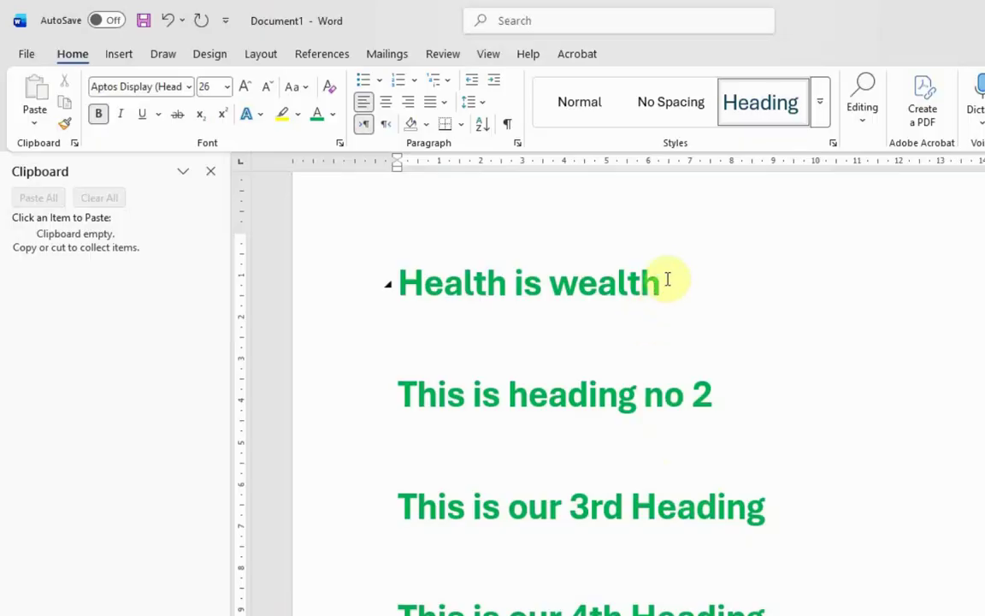
drag(667, 280, 413, 295)
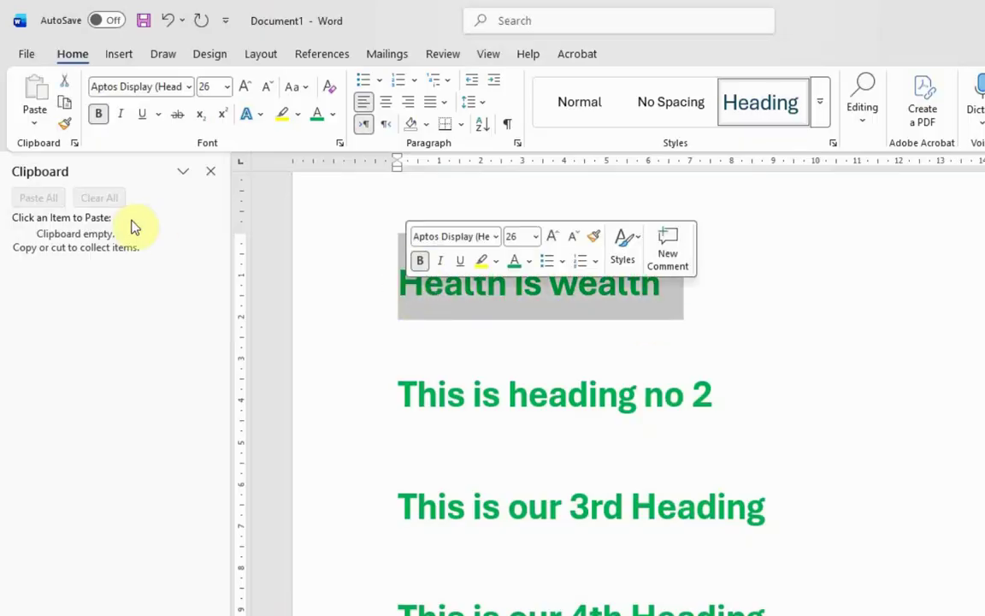
click(66, 105)
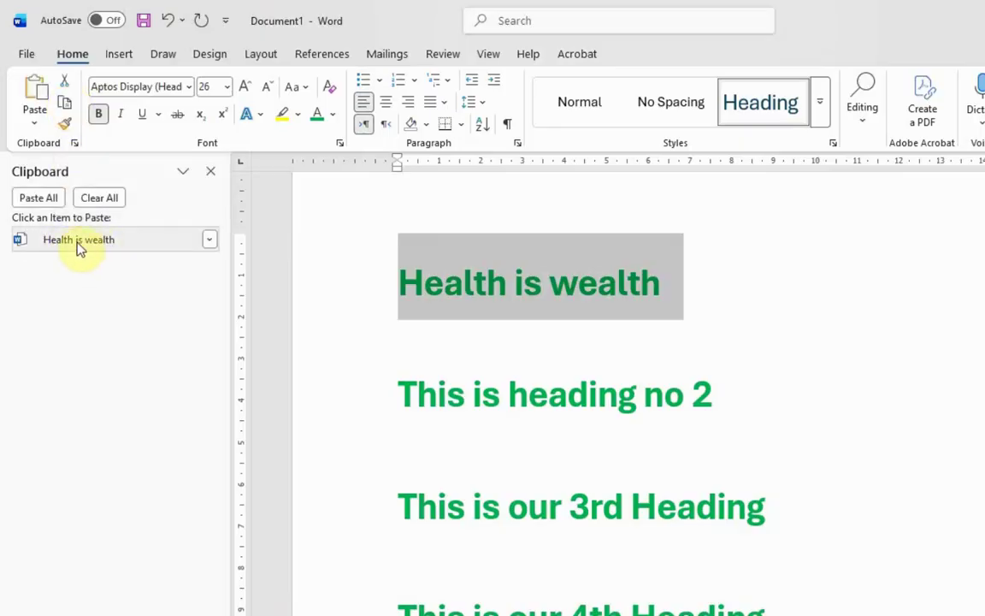
Copy the heading "This is our 3rd Heading" to the clipboard
click(766, 506)
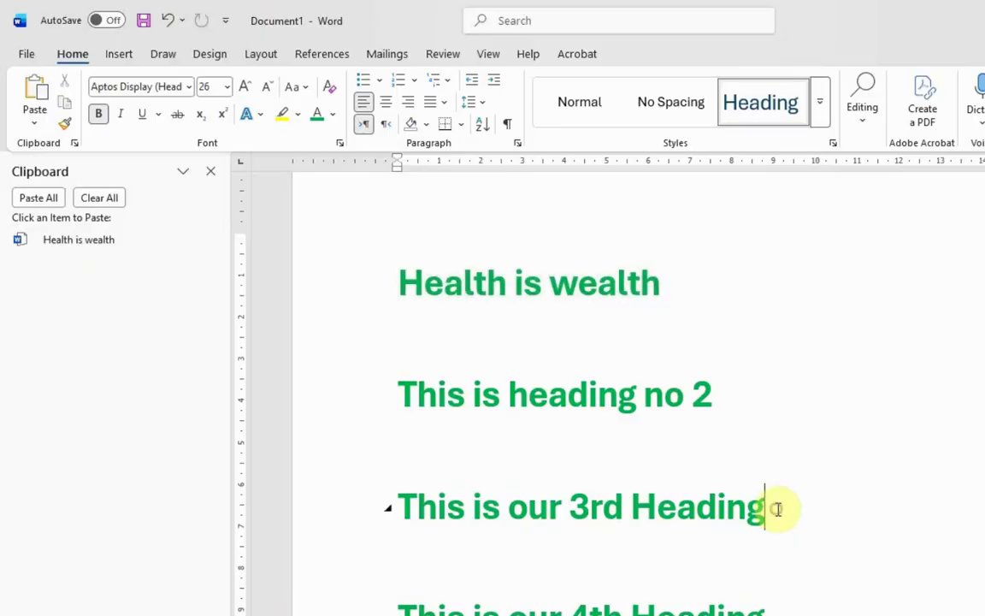
drag(774, 507, 409, 512)
key(ctrl+c)
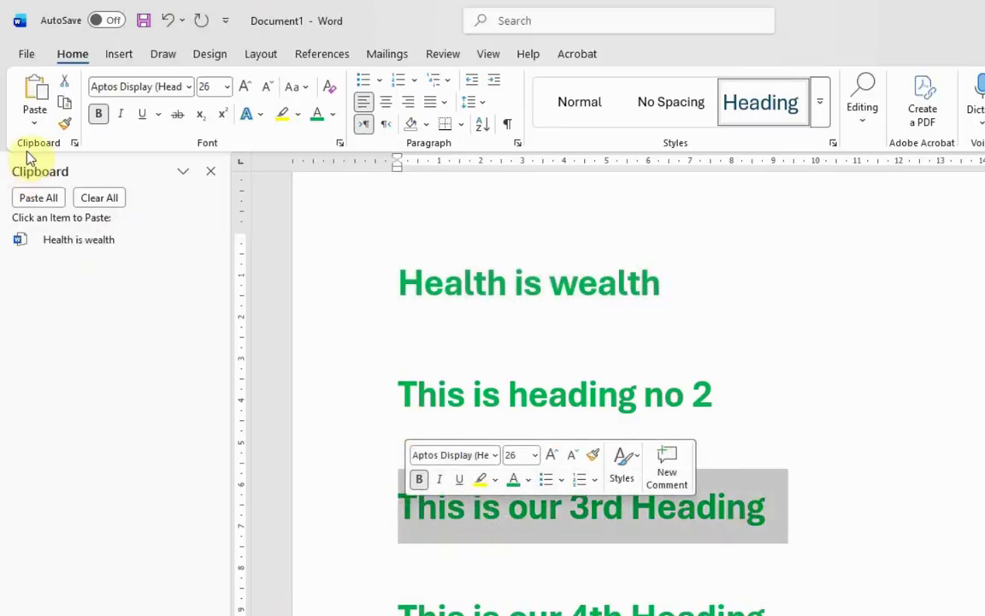
click(64, 100)
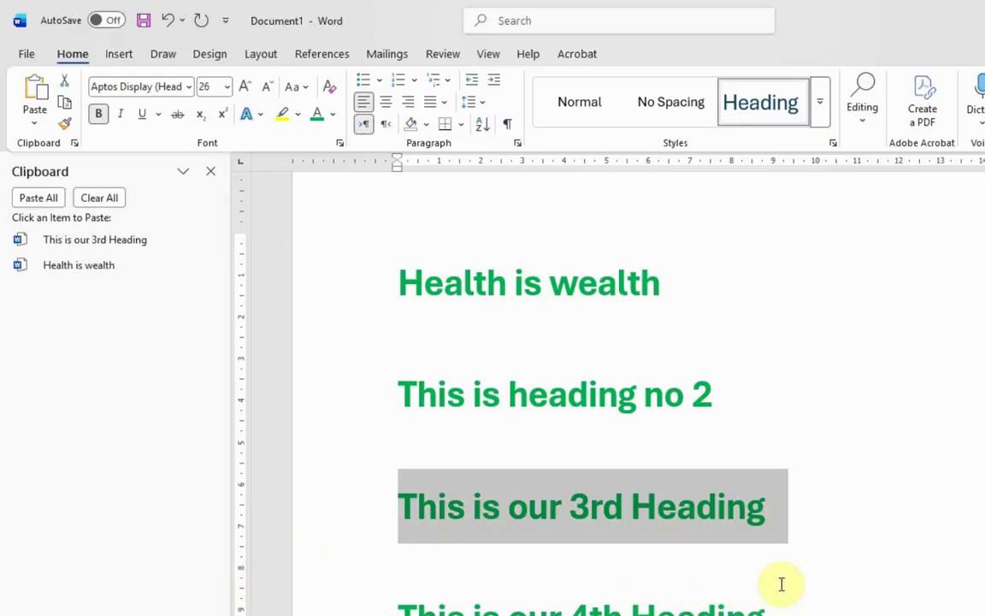
Paste the copied heading into a new paragraph below "This is our 5th Heading."
scroll(786, 583, down, 3)
click(796, 474)
key(Return)
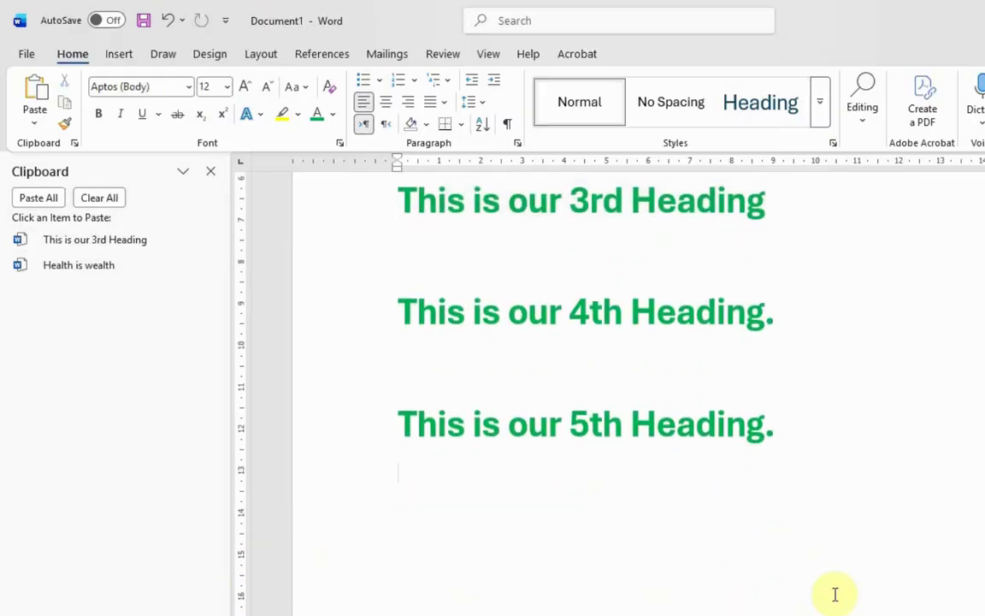
click(34, 111)
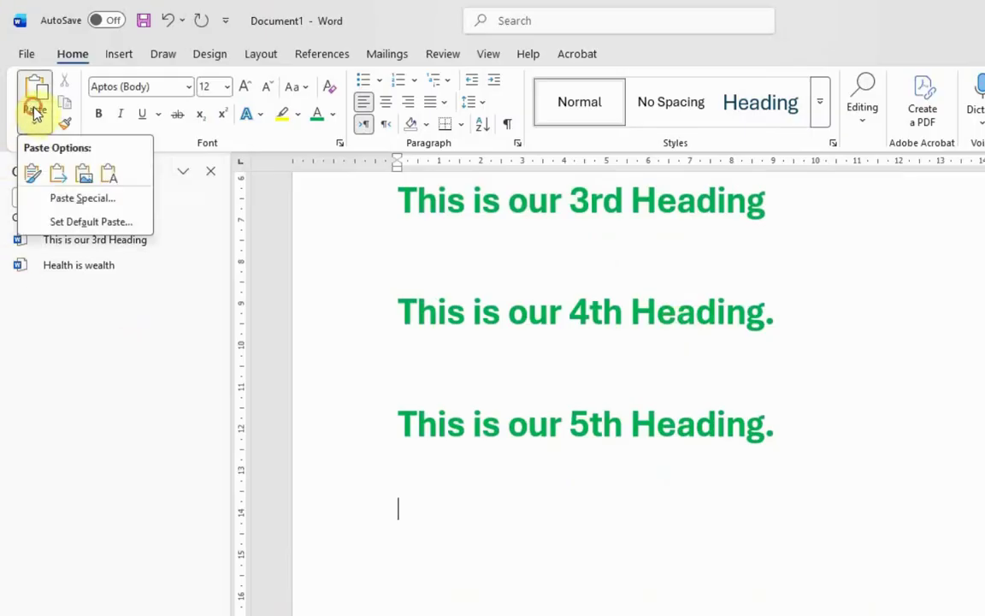
click(38, 89)
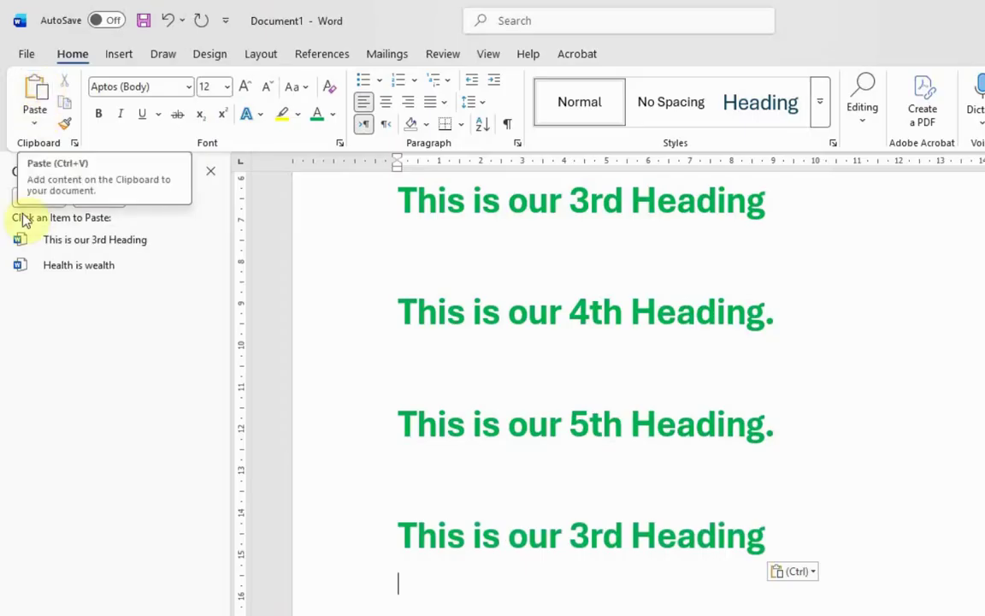
Paste the collected item "Health is wealth" below the pasted 3rd heading, and close the list of clipboard items
click(79, 266)
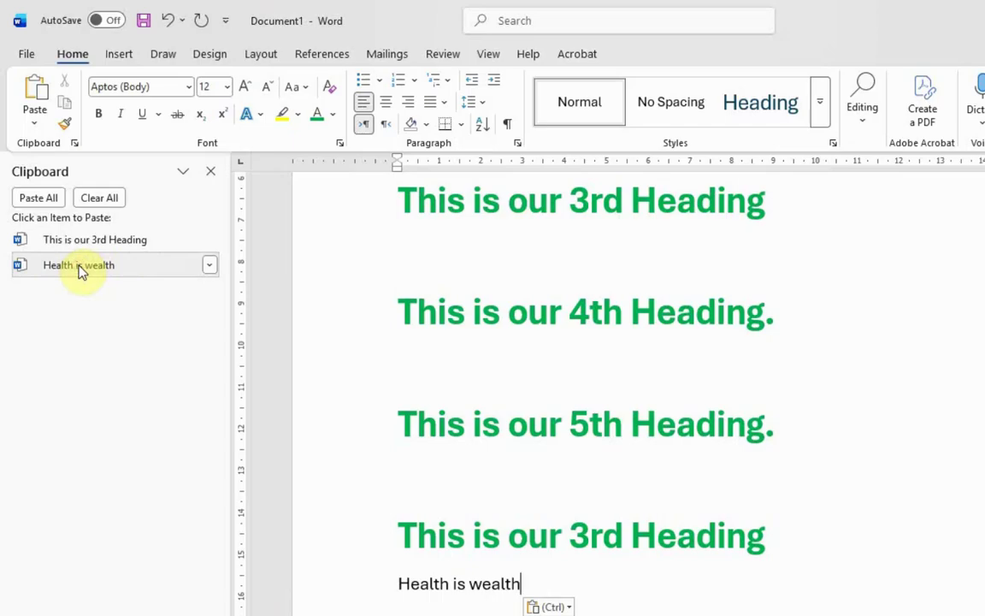
scroll(729, 398, up, 3)
scroll(729, 399, down, 3)
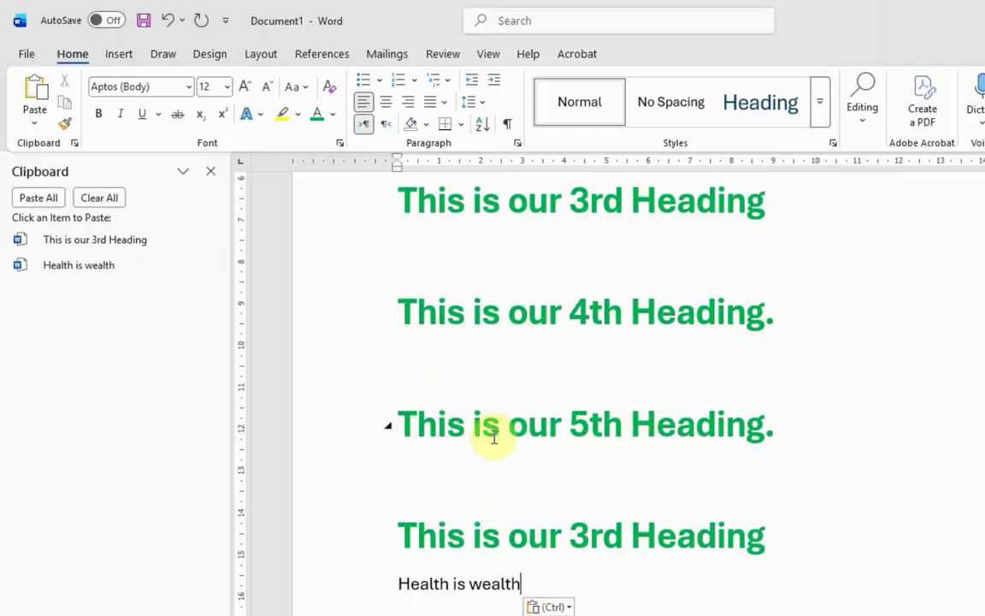
scroll(504, 445, up, 1)
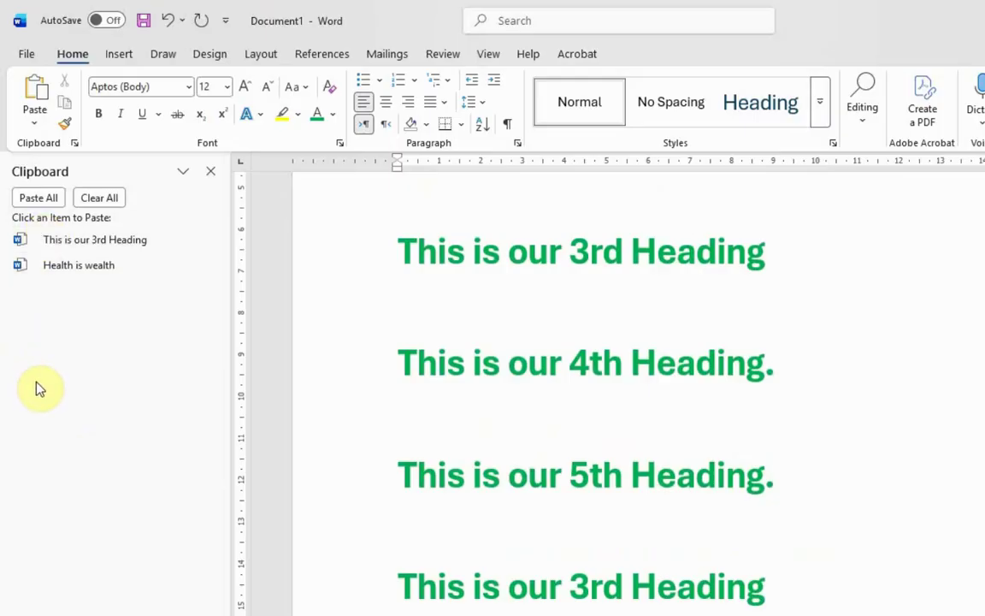
click(210, 172)
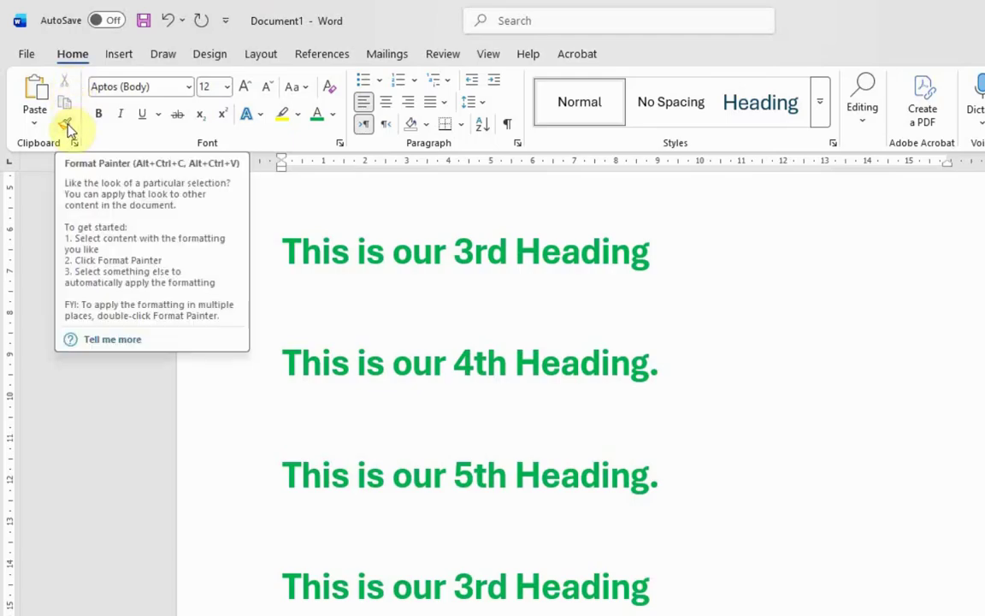
Show the available paste options and delete the plain "Health is wealth" text below the last heading
click(34, 123)
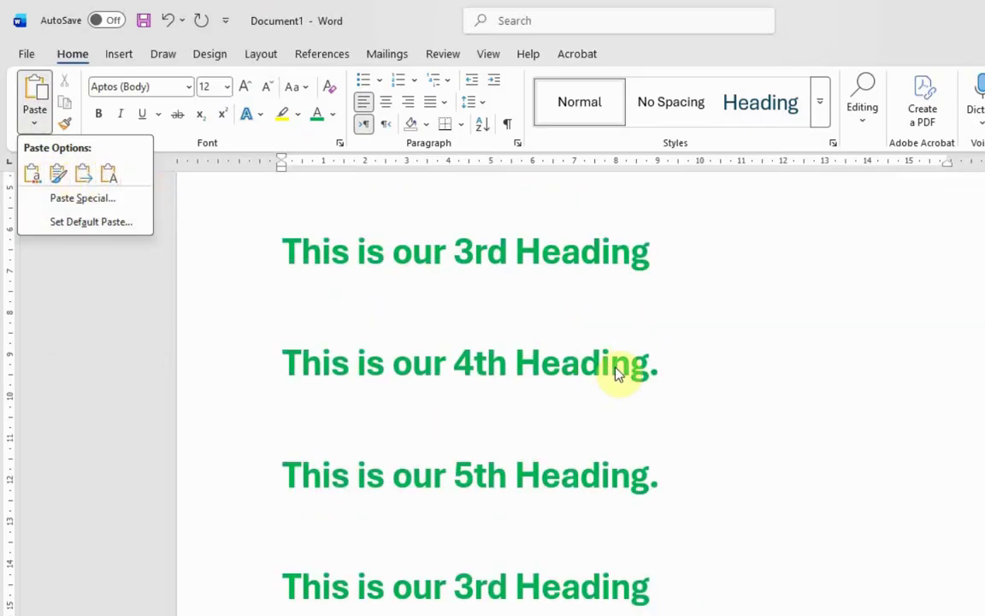
click(419, 610)
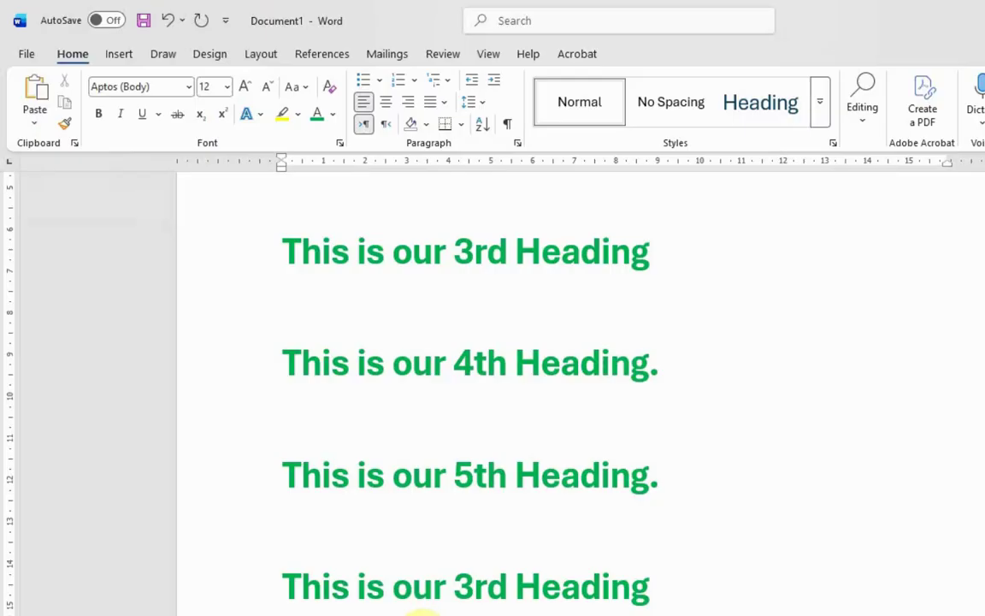
drag(294, 615, 289, 615)
key(Delete)
click(330, 613)
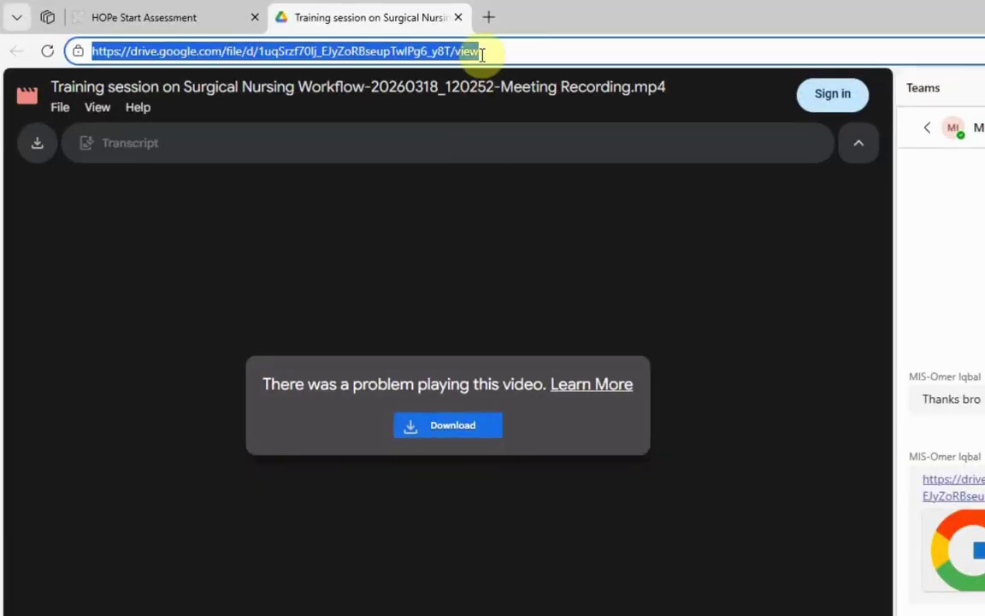
Switch to Google Chrome and open the website carlcare.com/pk
click(489, 17)
click(458, 17)
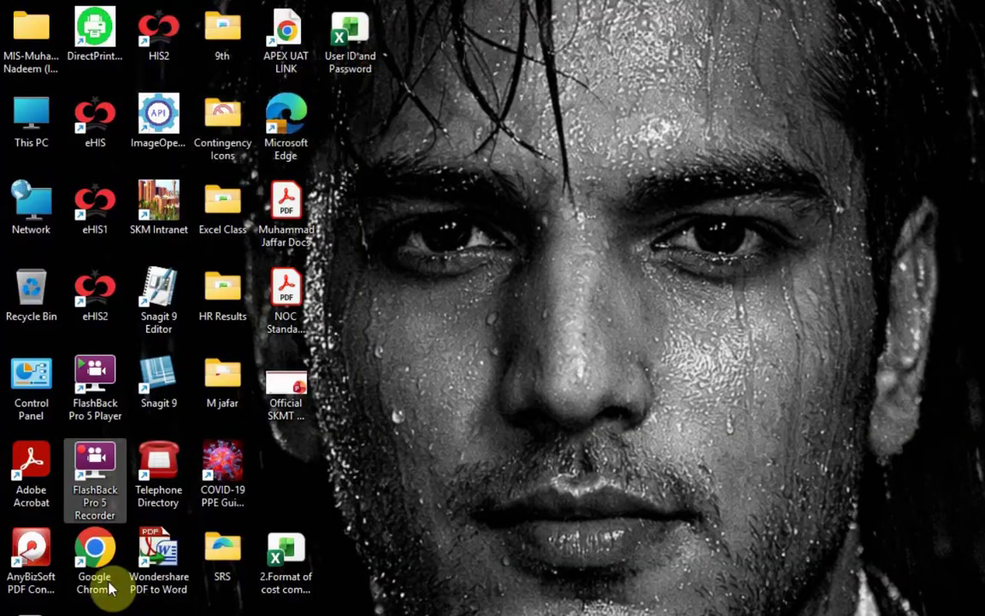
double_click(95, 556)
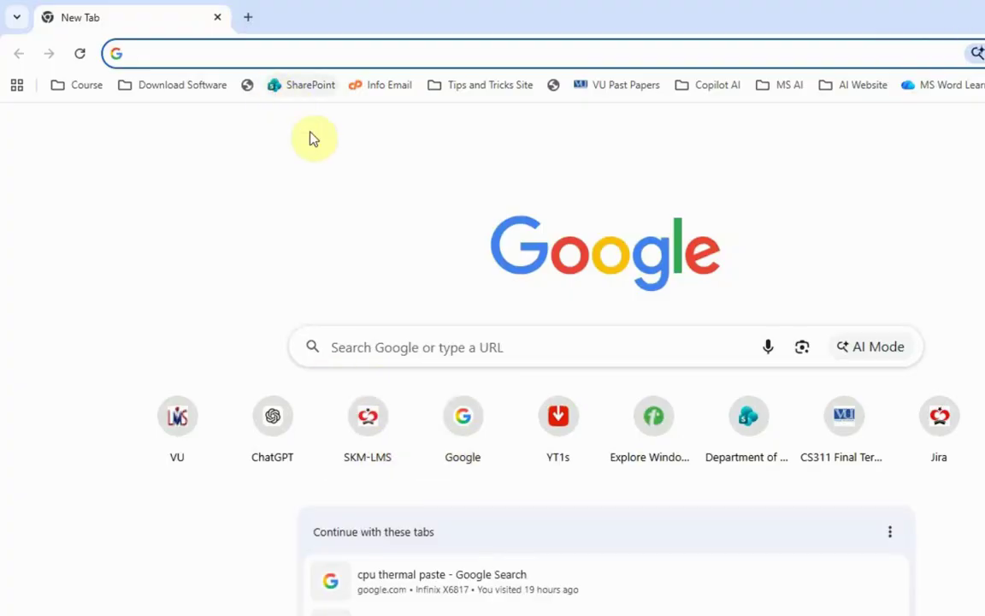
text(car)
key(Return)
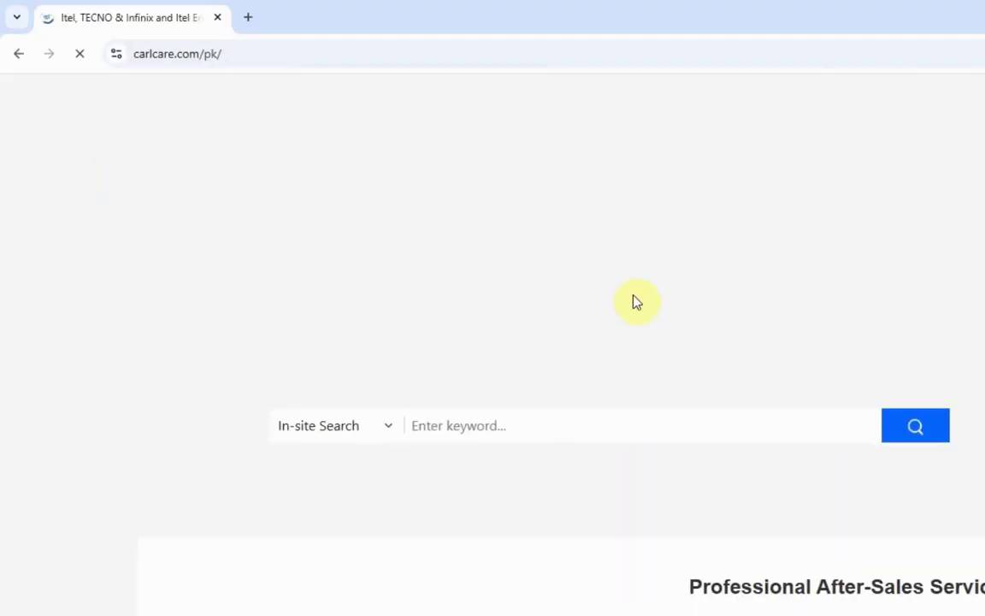
Open the Online Reservation page of the Carlcare site
scroll(636, 301, down, 4)
scroll(569, 397, down, 5)
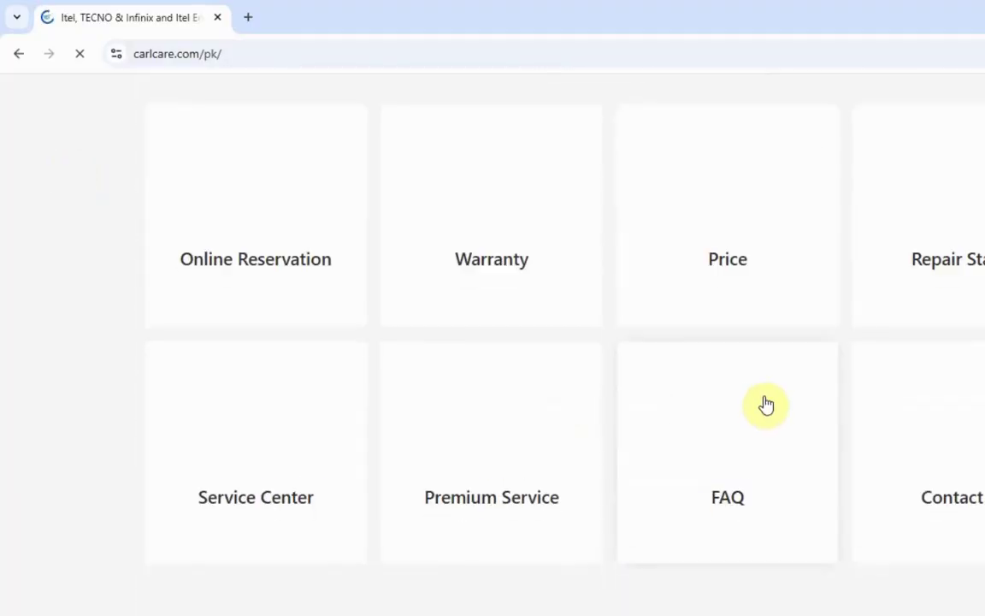
click(242, 268)
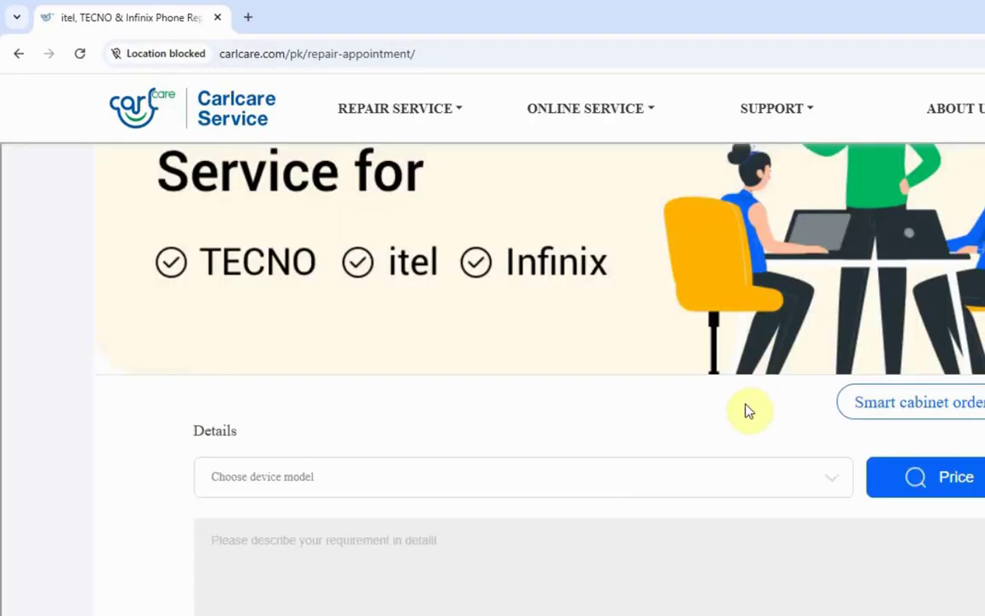
Copy the page text from "Service Store & Reservation Time:" through the name and phone number labels
scroll(443, 359, down, 5)
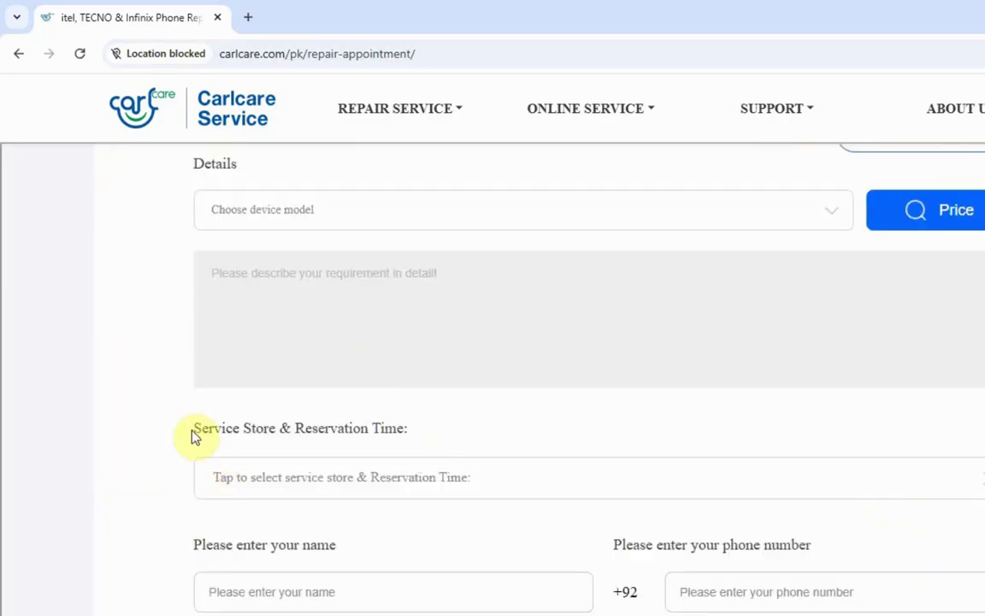
drag(193, 436, 819, 558)
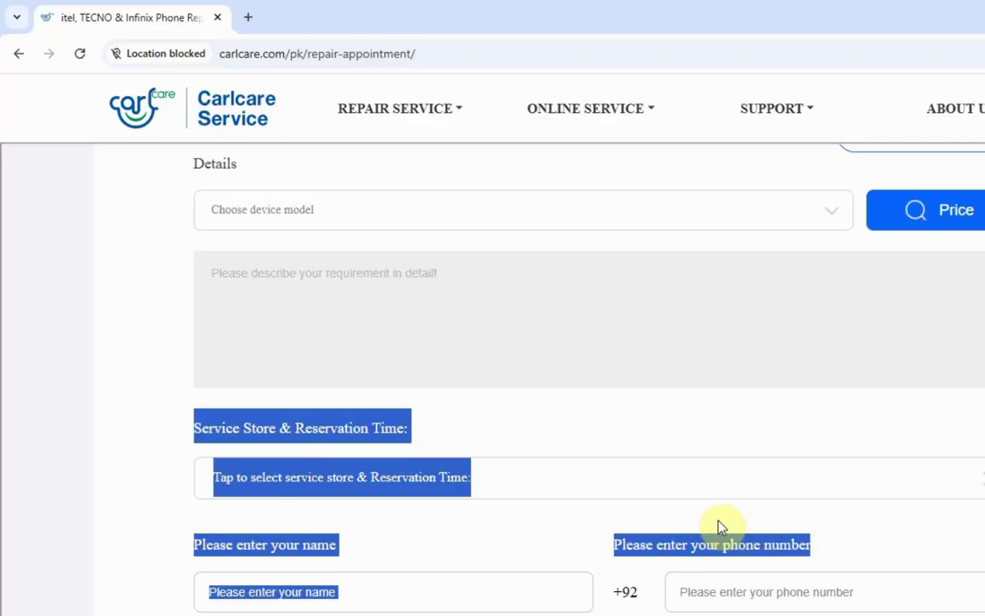
right_click(342, 432)
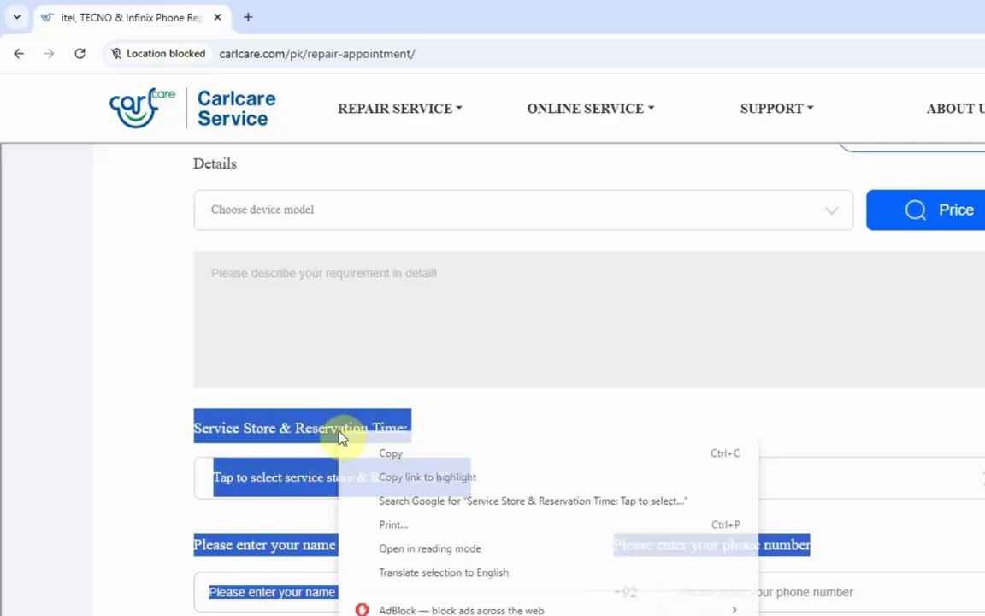
click(398, 462)
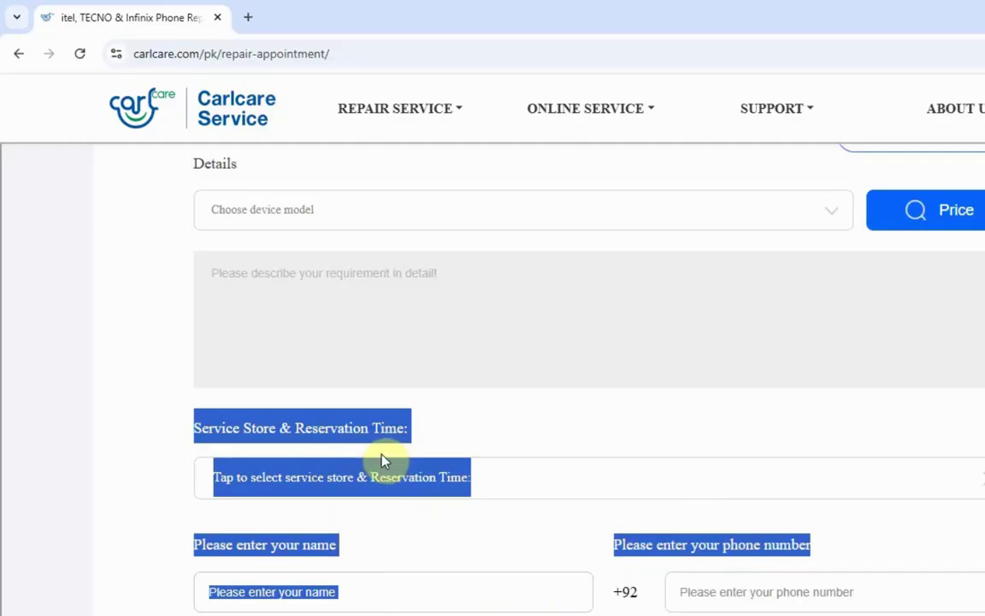
Switch to Word and paste the copied web text into the empty paragraph below the last heading
key(alt+Tab)
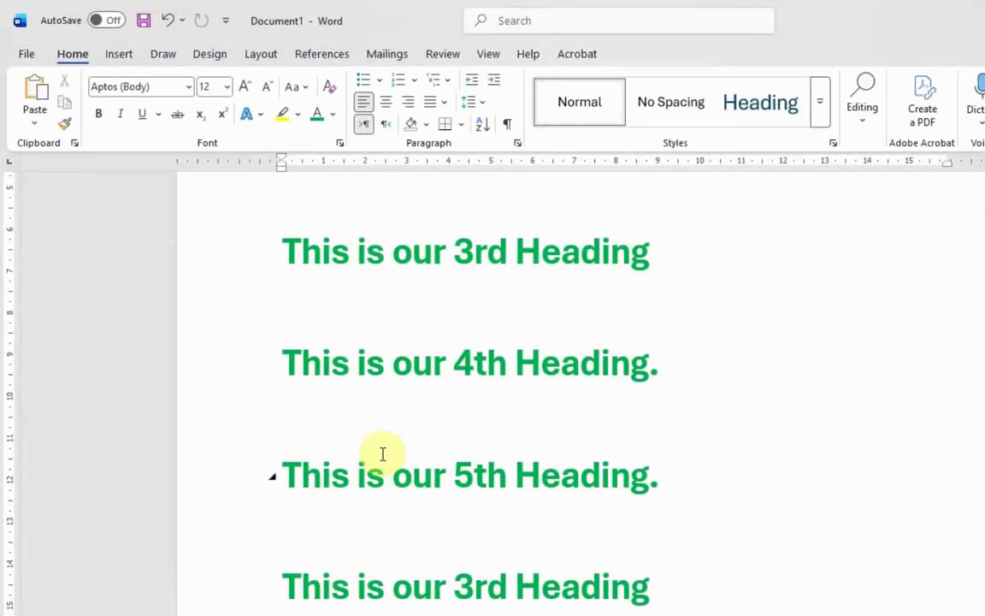
scroll(582, 394, down, 3)
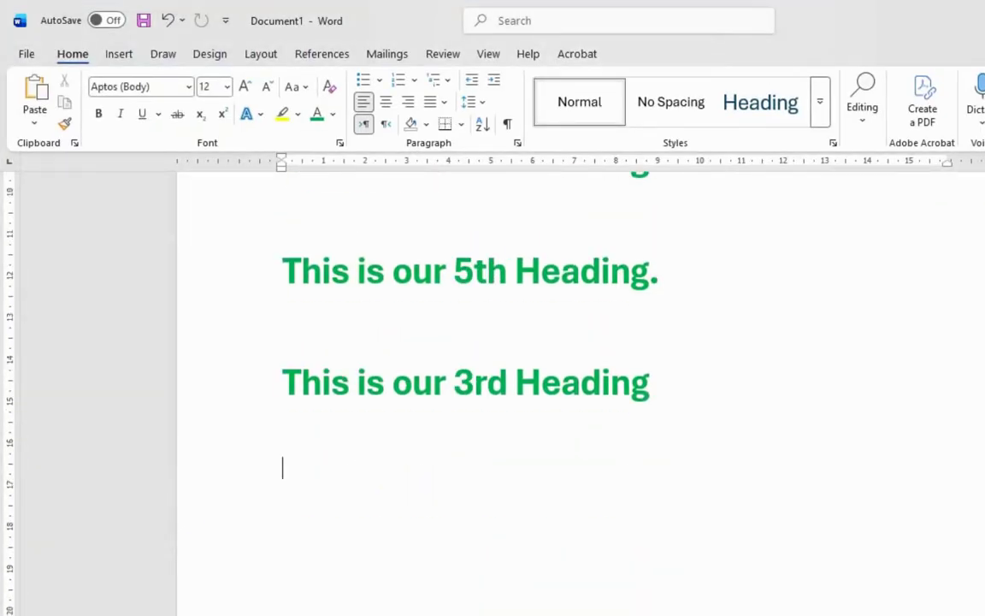
click(386, 503)
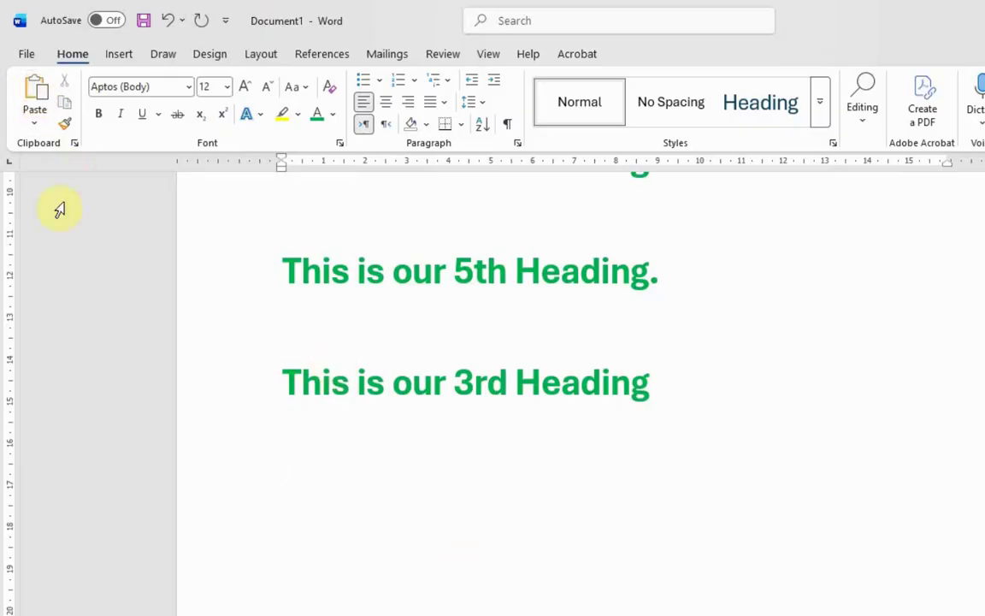
key(ctrl+v)
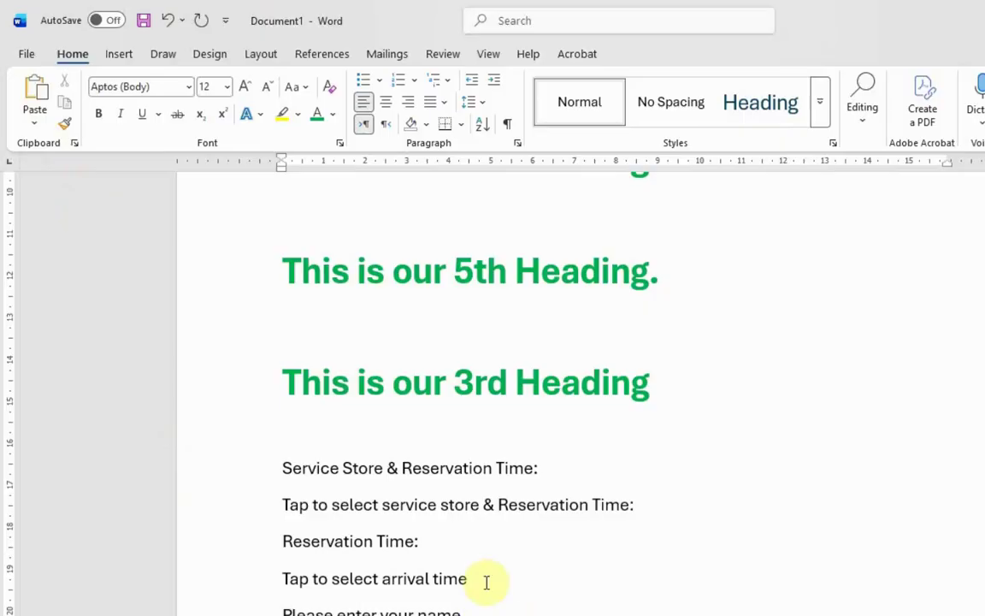
Delete all of the pasted web text below the last heading
click(437, 504)
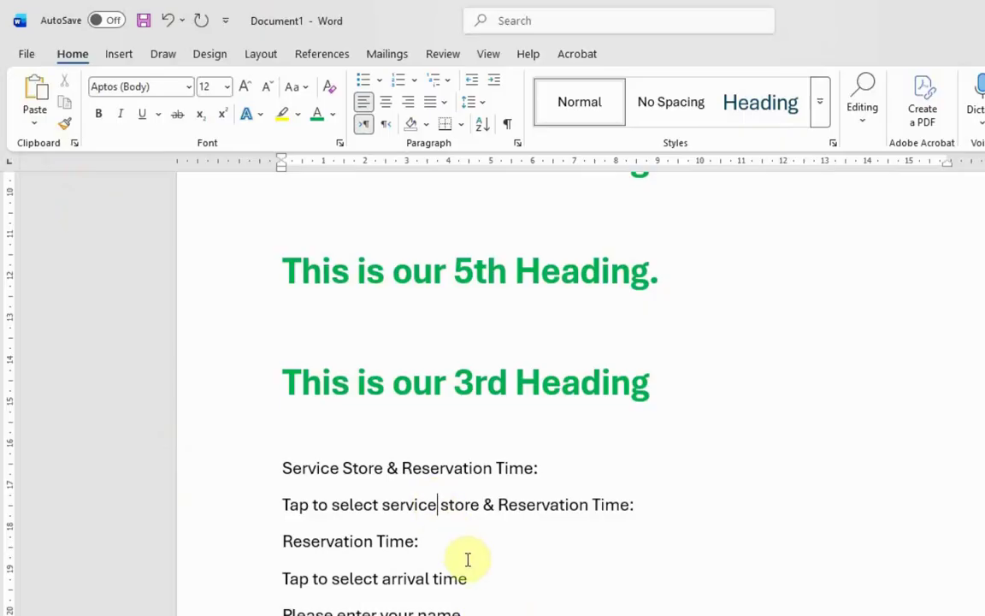
key(ctrl)
key(Escape)
drag(479, 612, 281, 488)
key(Delete)
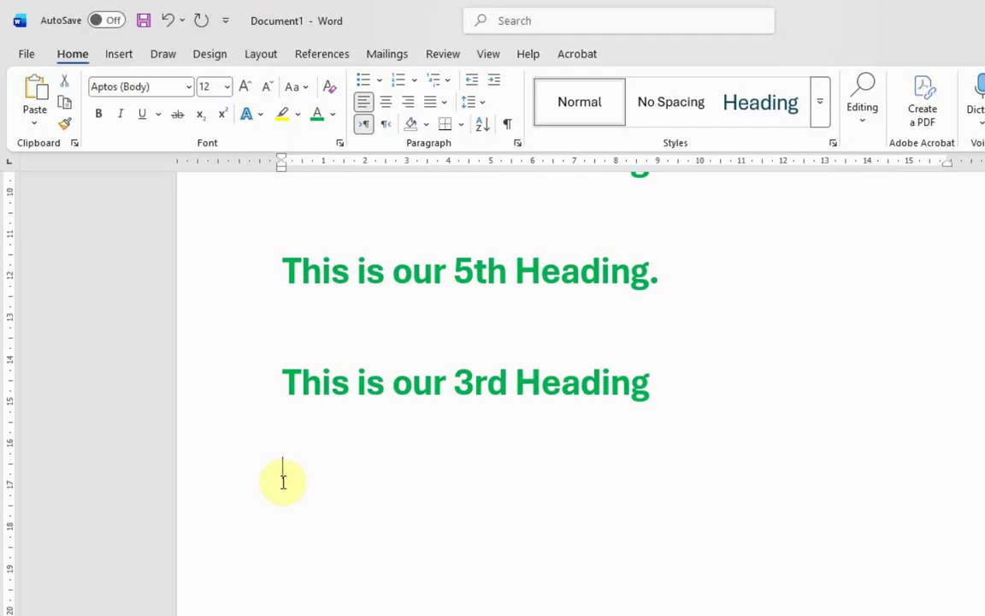
Switch to Chrome and open the tutorialspoint page "Explore Window in Word 2010" in a new tab
key(alt+Tab)
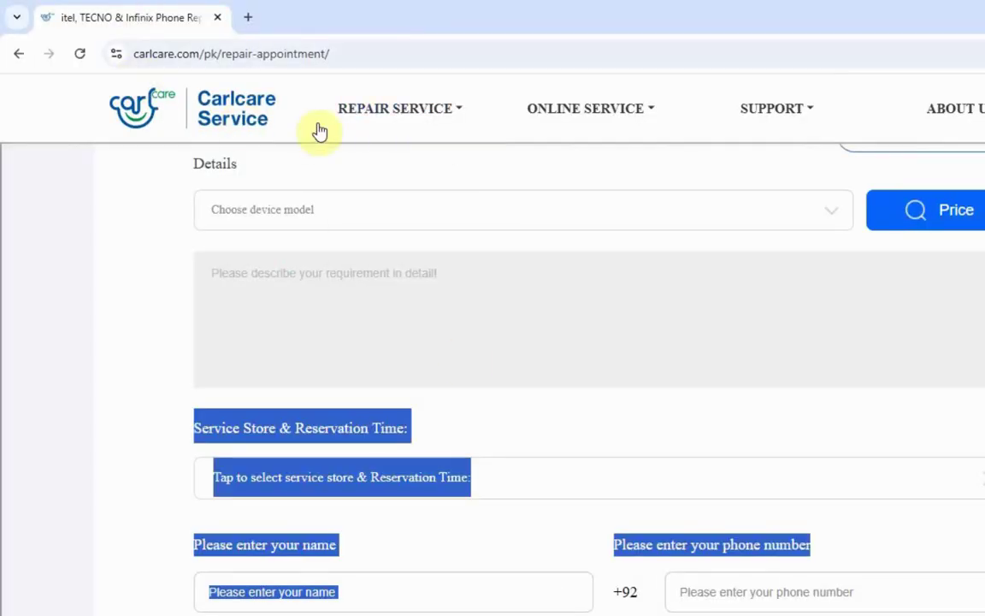
scroll(310, 194, down, 1)
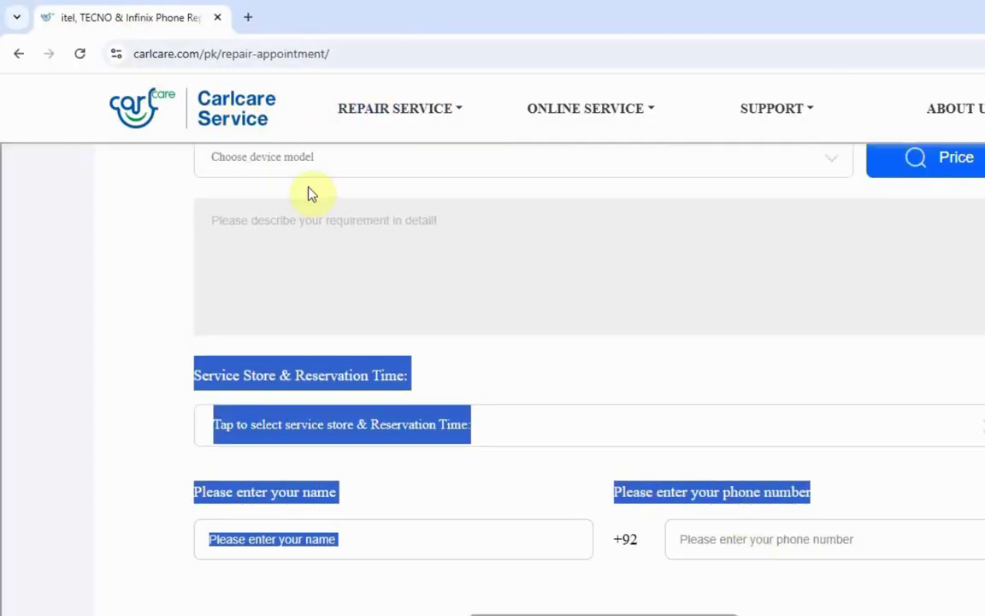
click(250, 18)
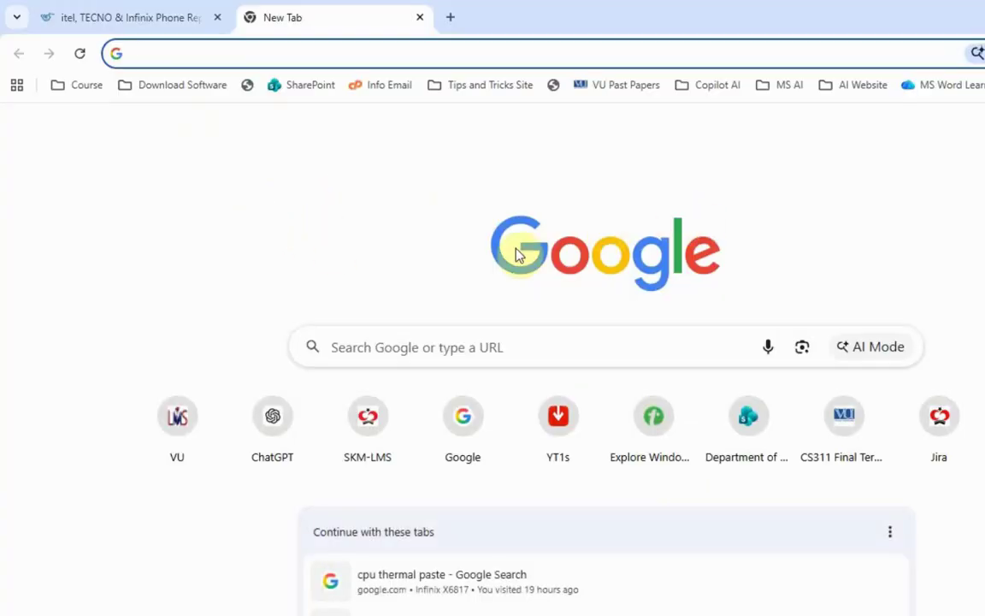
click(473, 439)
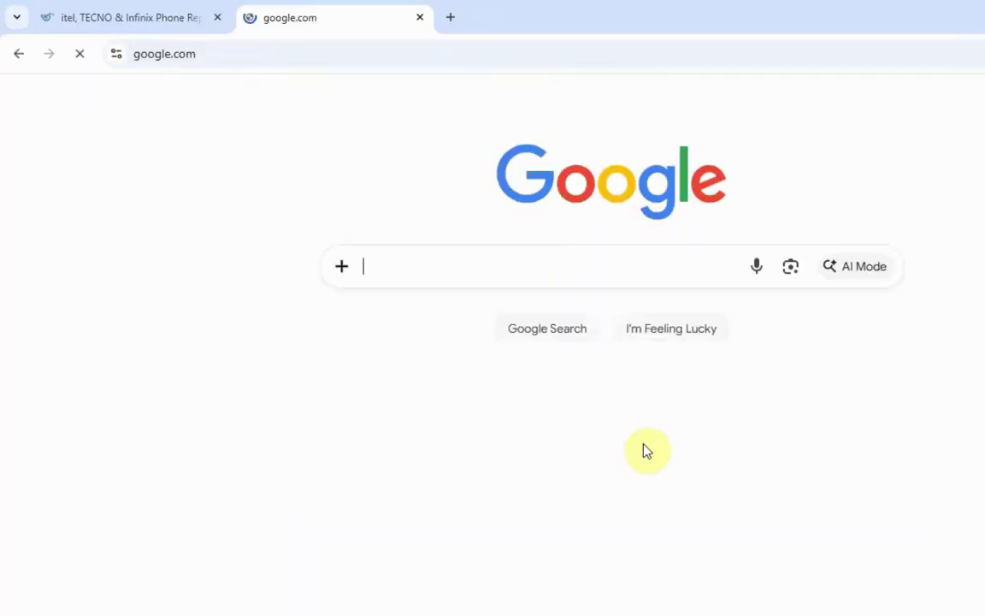
click(21, 58)
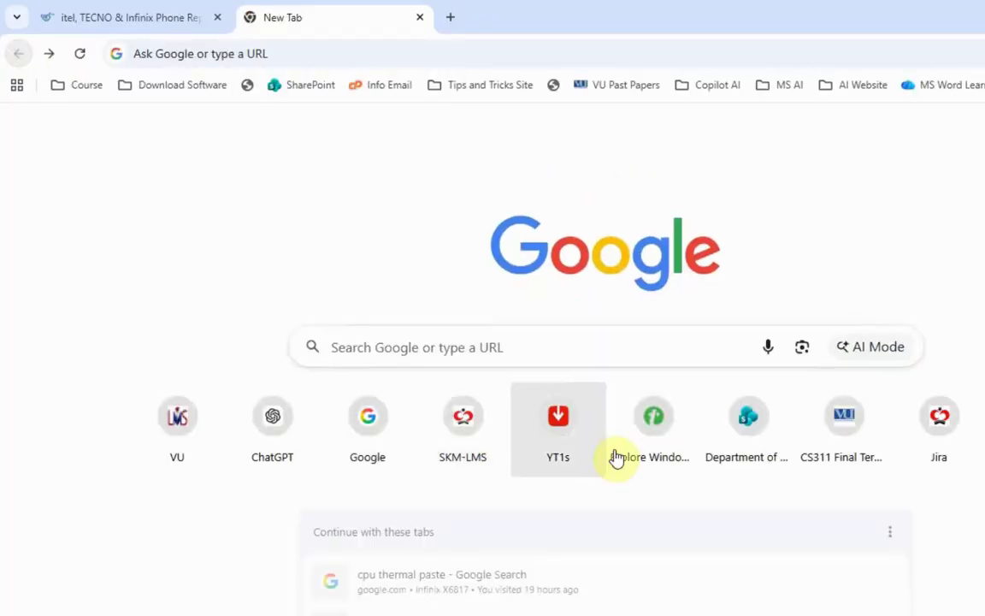
click(673, 432)
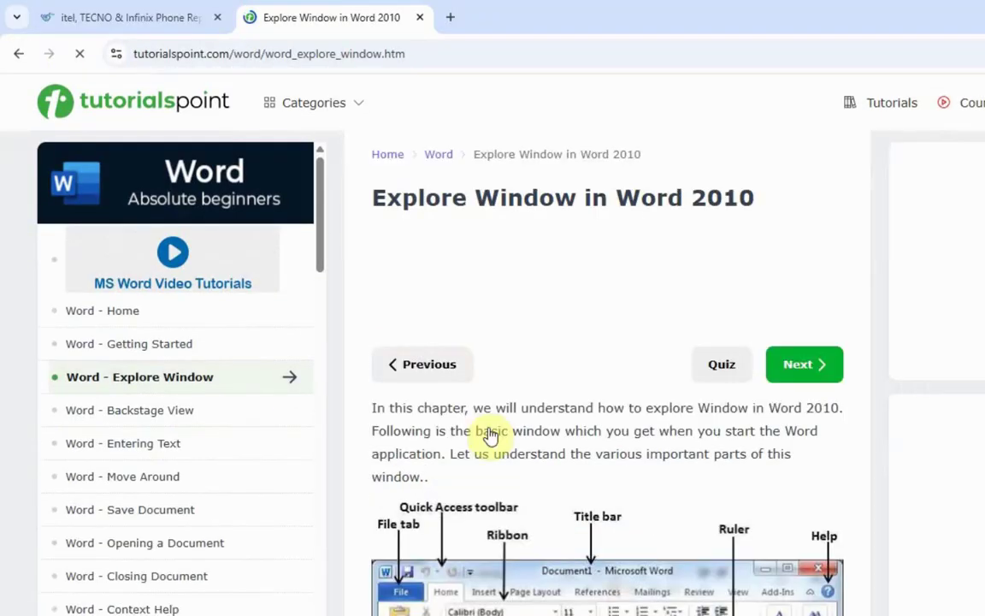
scroll(796, 505, down, 4)
scroll(804, 508, down, 5)
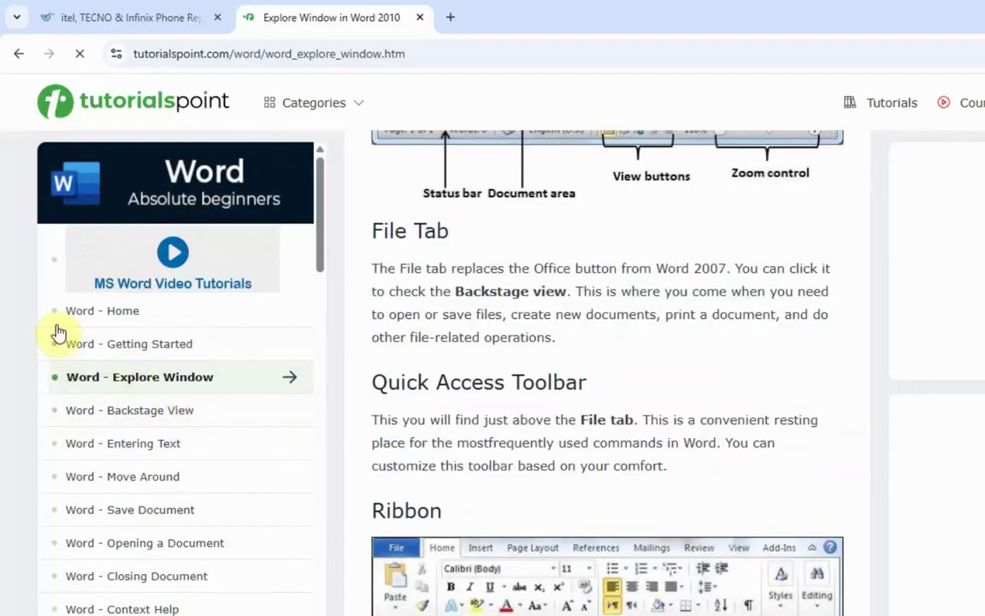
Copy the page content from the "Explore Window in Word 2010" title through the Quick Access Toolbar paragraph and switch to Word
drag(43, 301, 624, 615)
click(651, 473)
scroll(336, 211, up, 1)
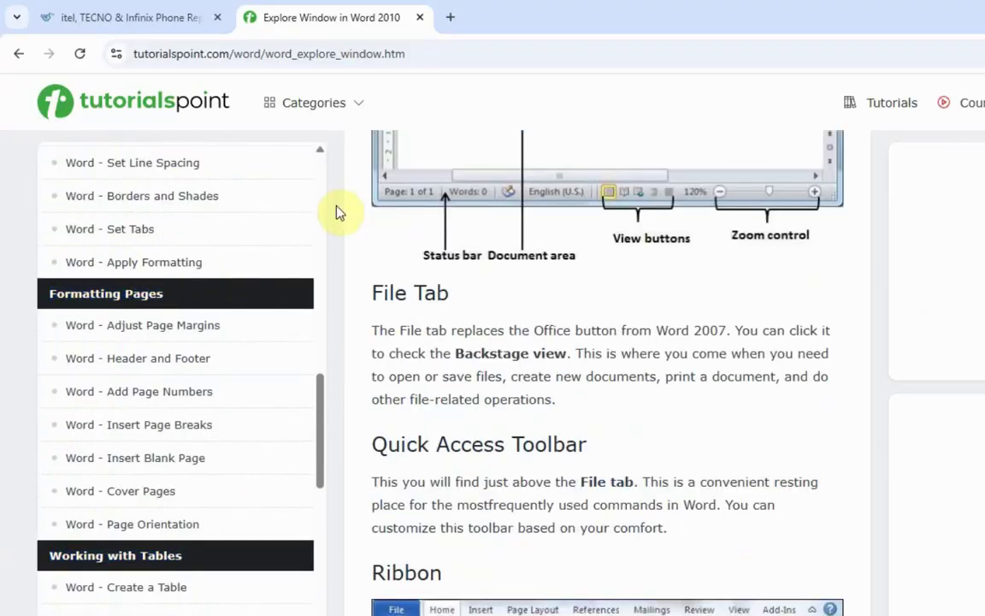
scroll(492, 338, up, 9)
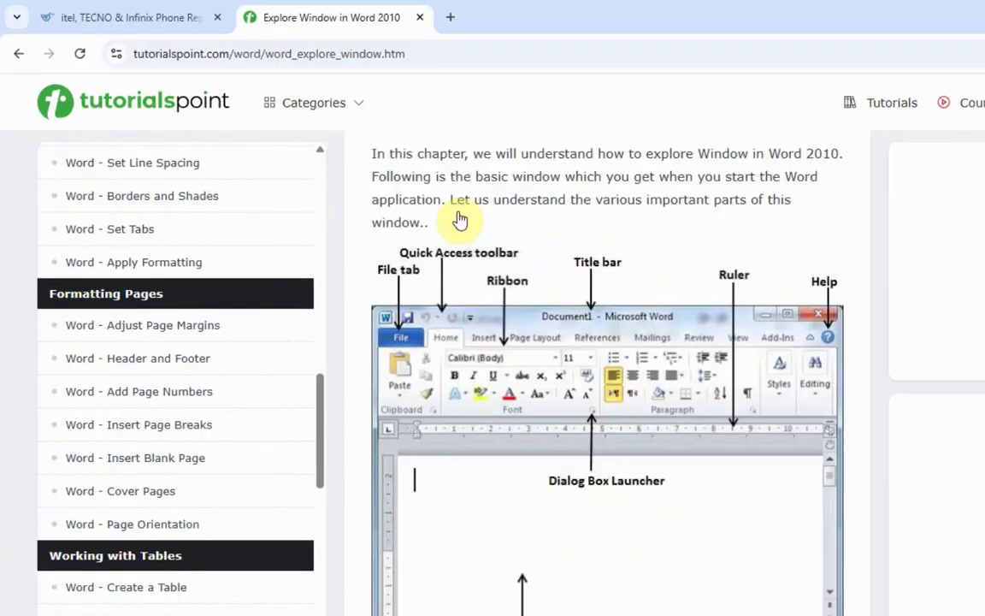
drag(376, 127, 702, 611)
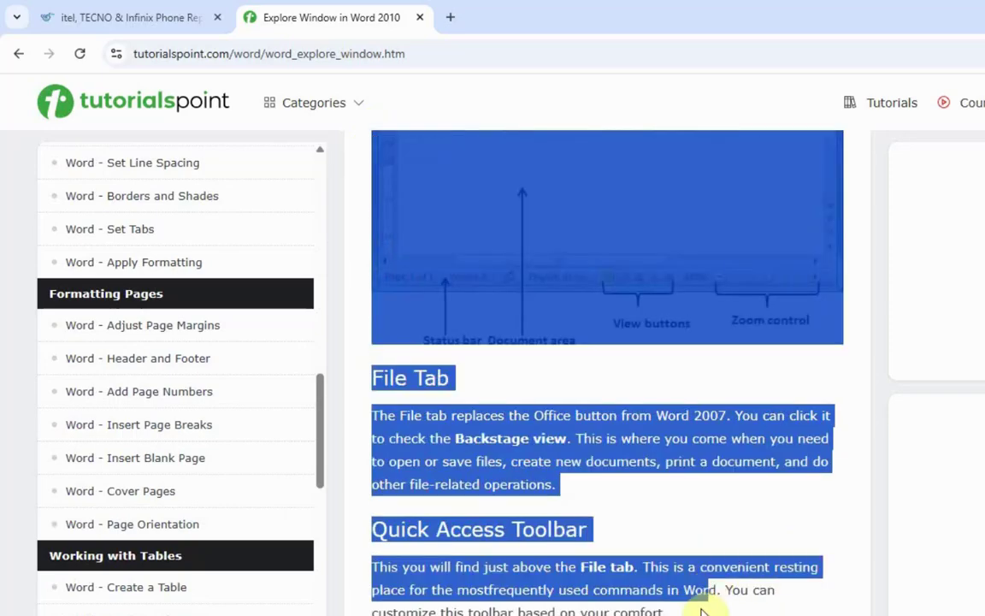
right_click(426, 433)
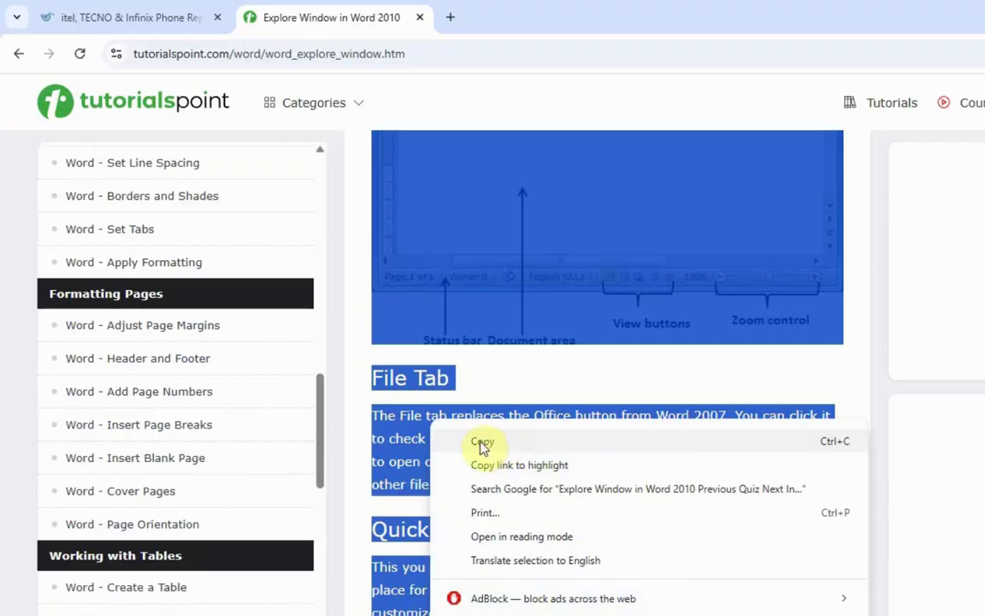
click(494, 445)
key(alt+Tab)
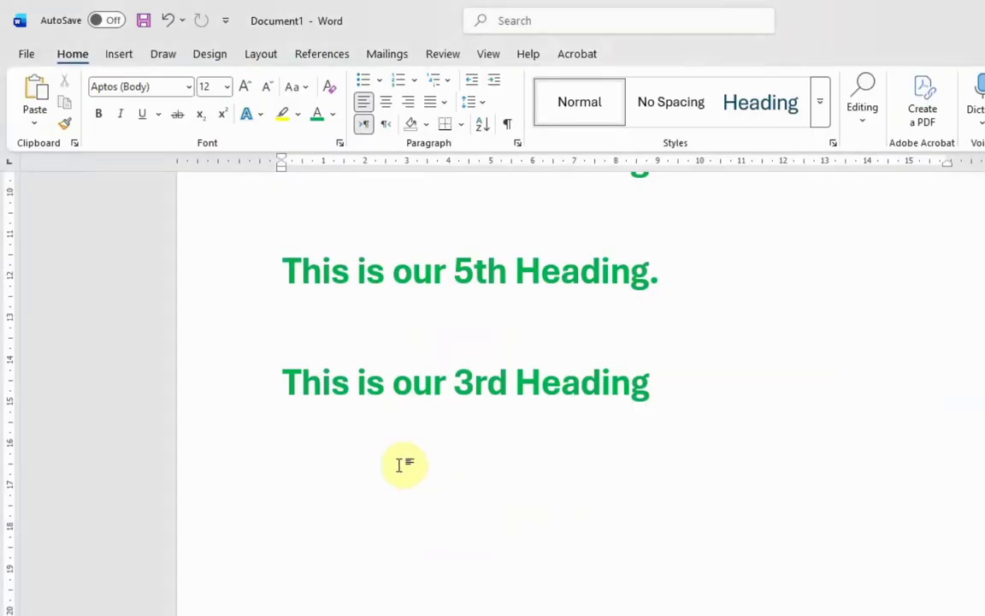
Paste the copied page content with the default paste option below "This is our 3rd Heading" and review its text and image
scroll(402, 466, down, 2)
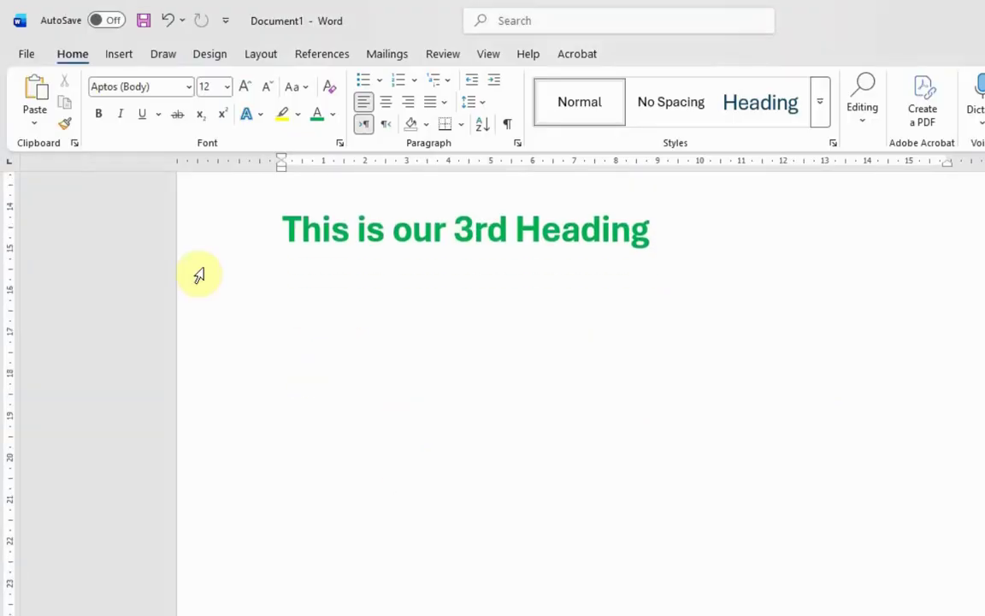
click(33, 93)
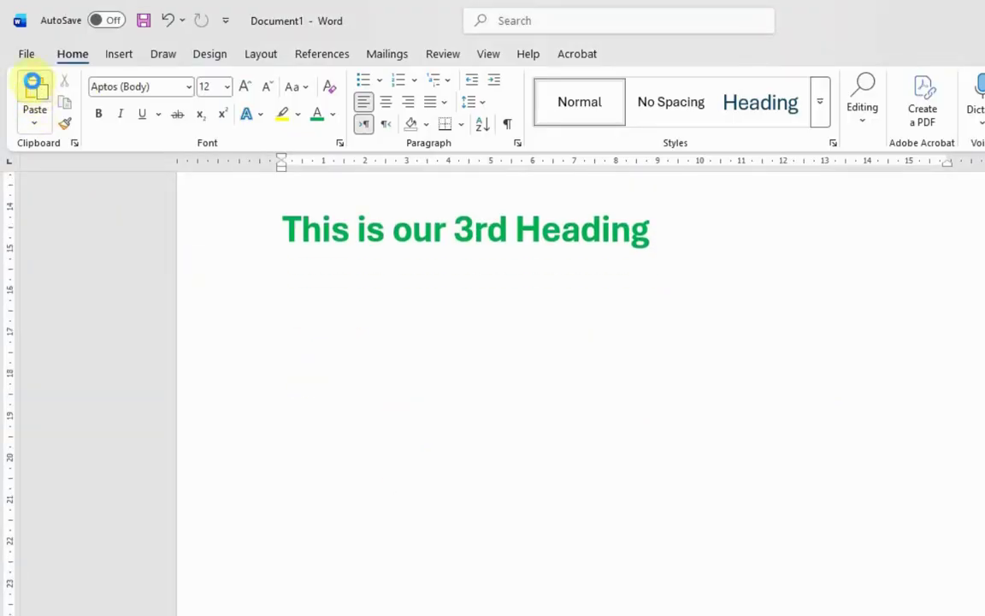
scroll(601, 462, up, 8)
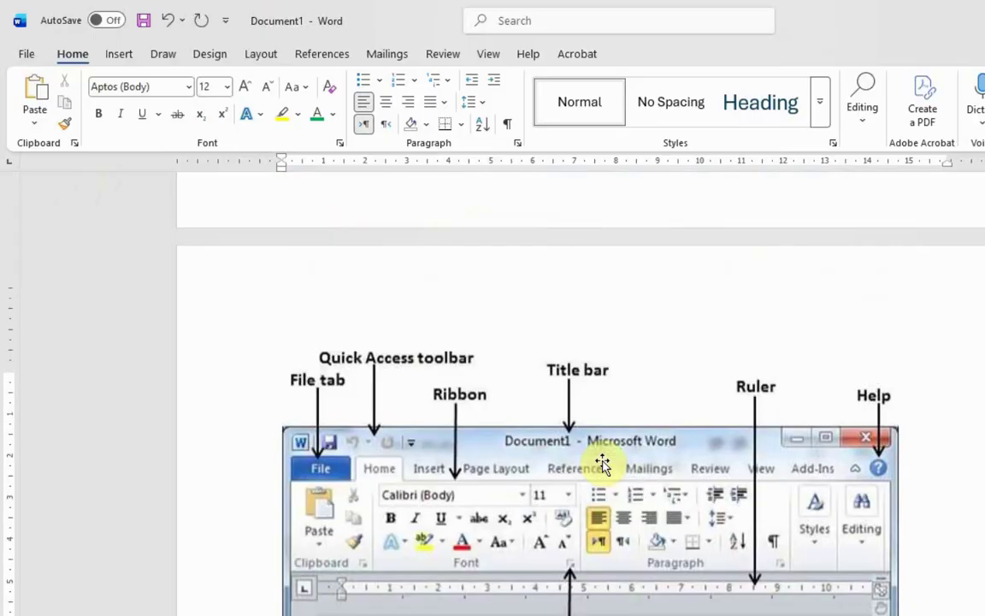
scroll(550, 513, down, 2)
scroll(546, 494, up, 6)
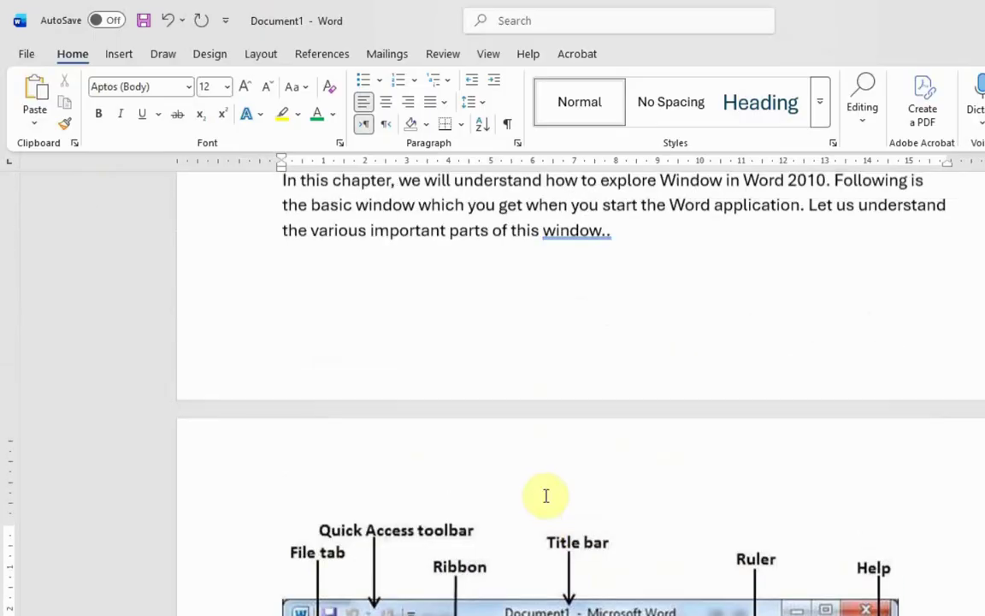
scroll(547, 496, up, 1)
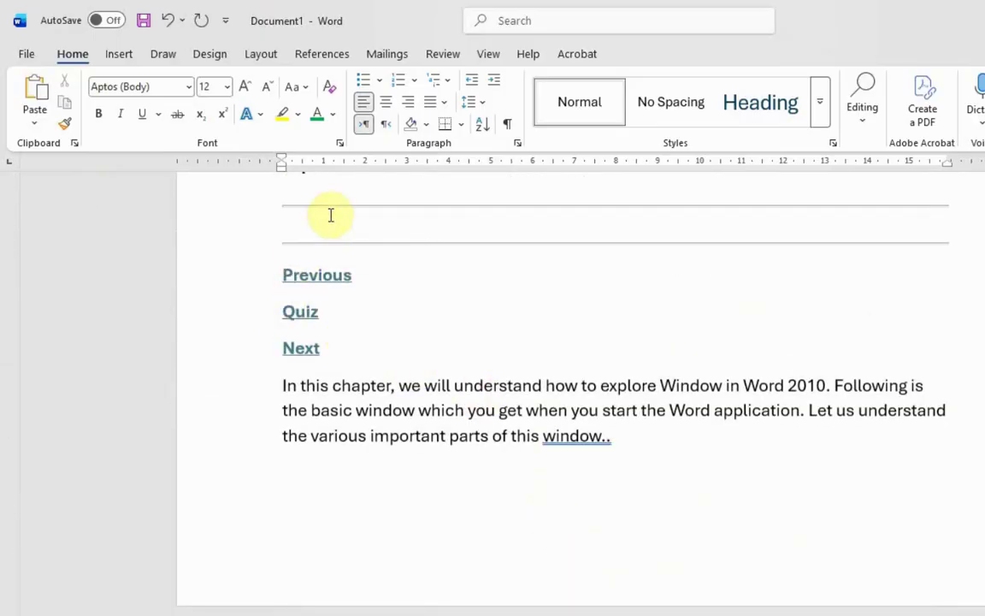
scroll(684, 517, up, 3)
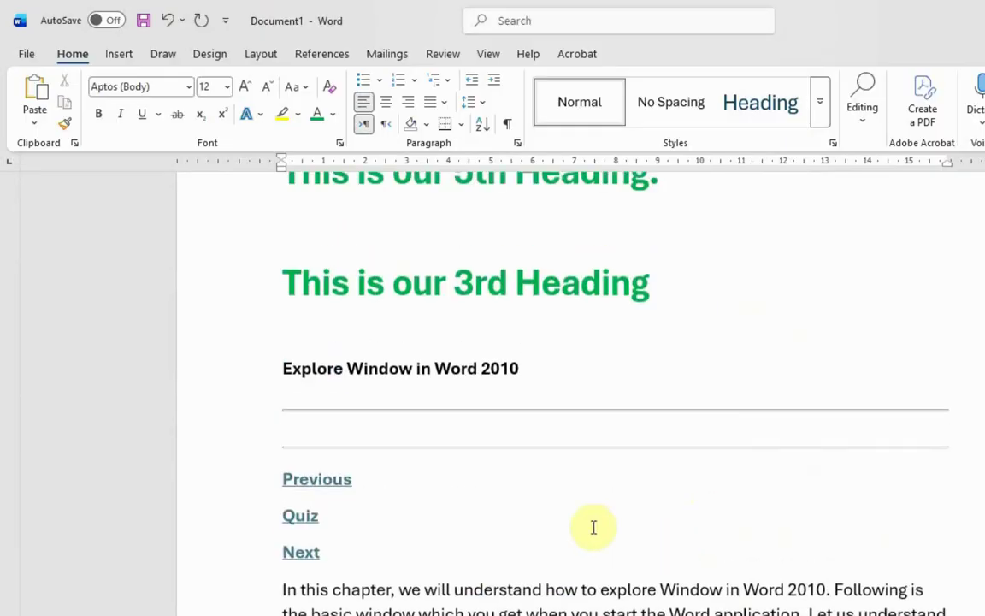
scroll(525, 519, down, 2)
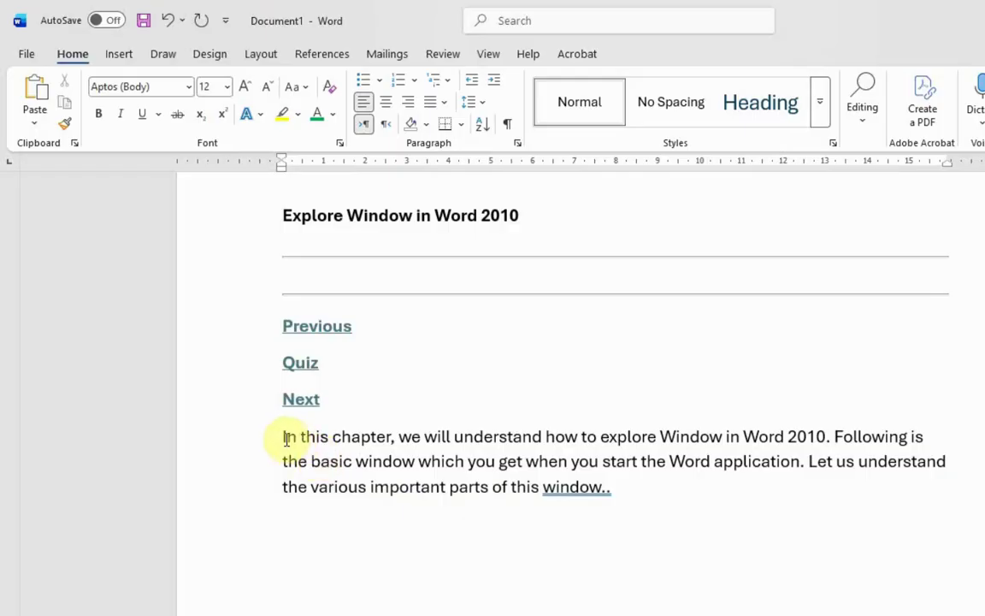
Highlight the pasted introductory paragraph and remove all of the pasted web content below the last heading
drag(282, 437, 594, 488)
scroll(594, 505, down, 3)
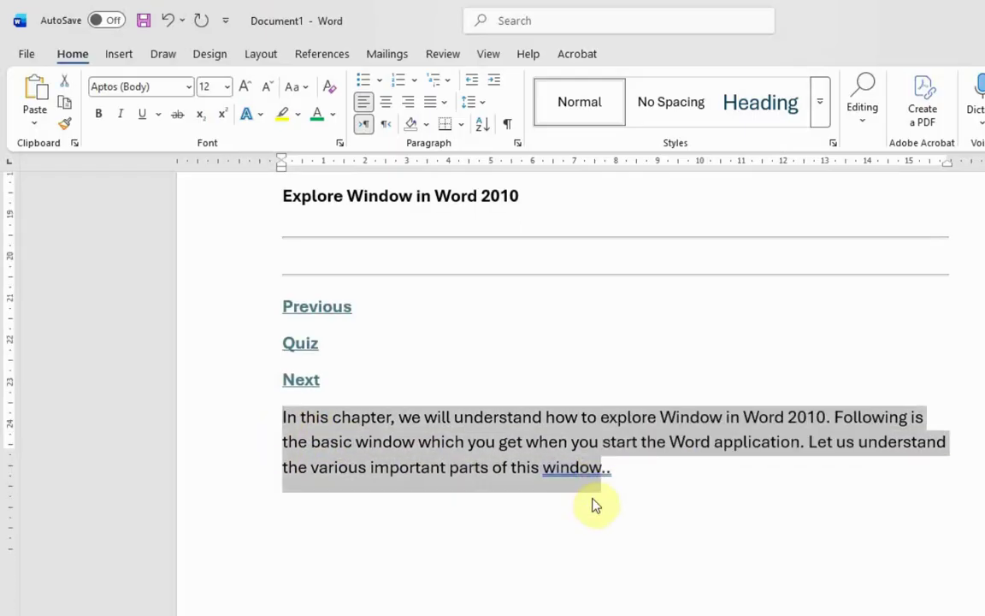
scroll(393, 538, up, 3)
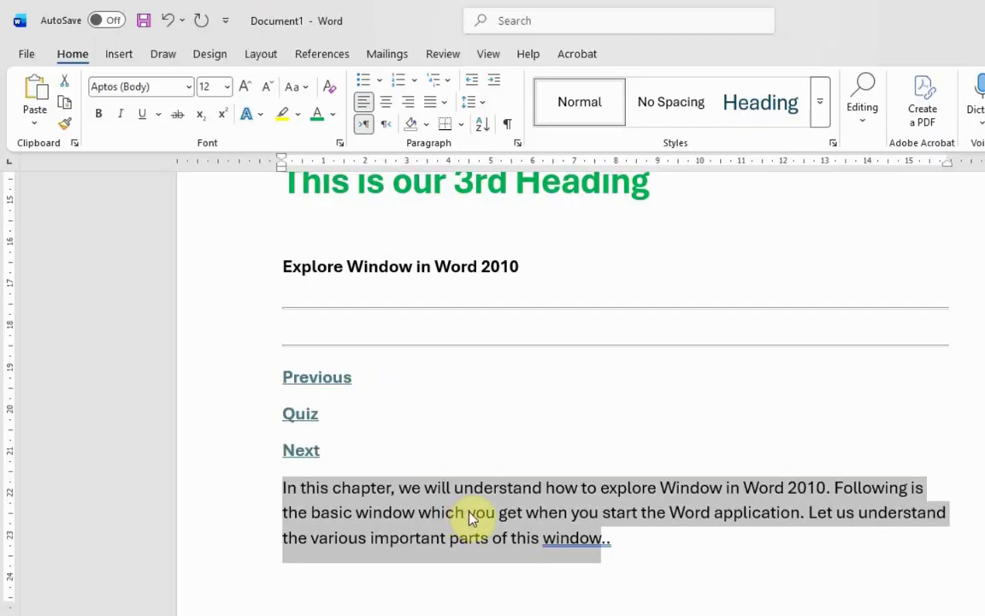
key(Delete)
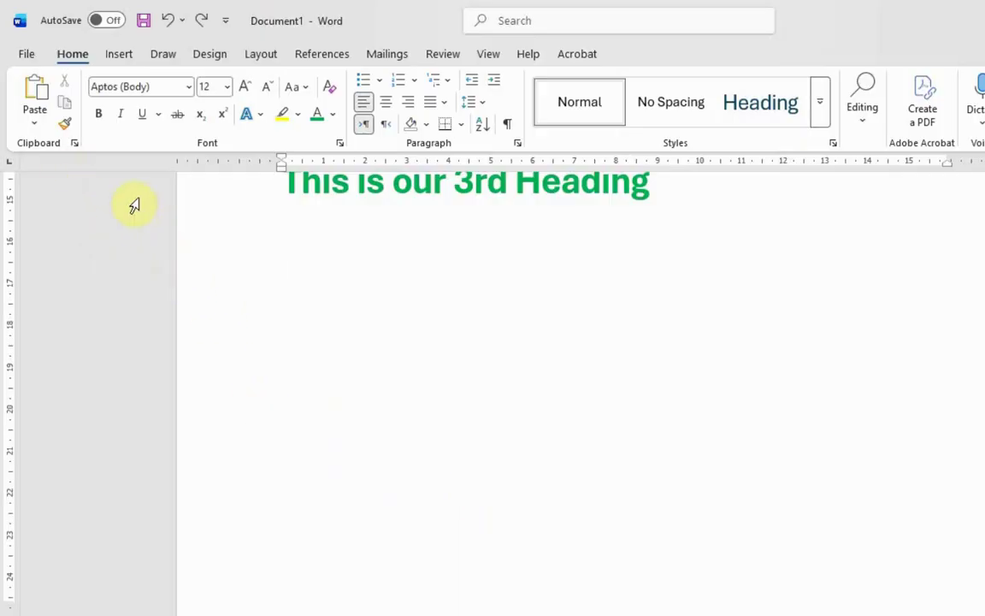
Paste the copied page content below the last heading with the Keep Text Only option and check the Previous, Quiz and Next lines
click(35, 129)
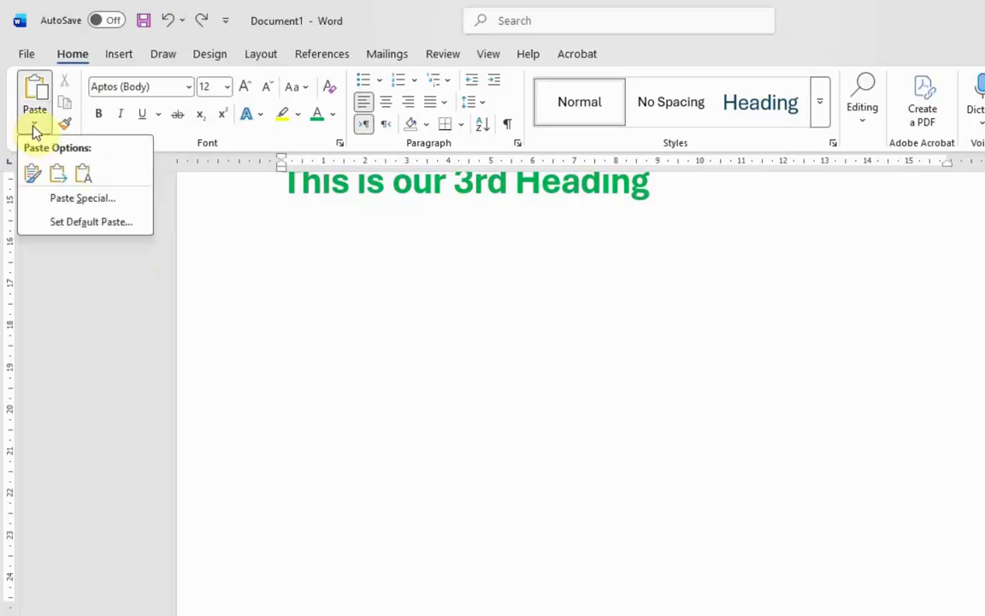
click(83, 182)
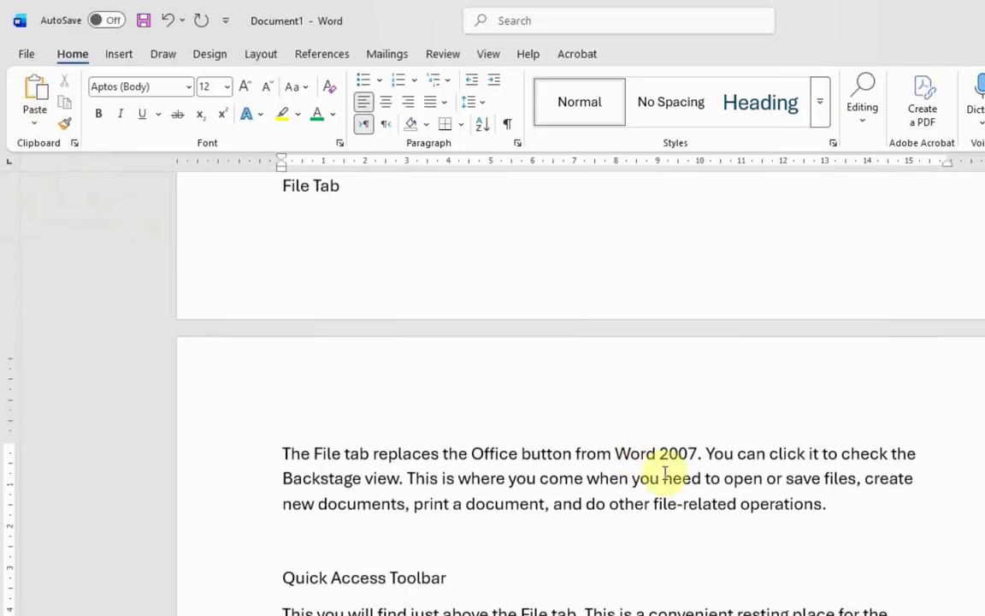
scroll(659, 473, up, 3)
scroll(507, 485, up, 2)
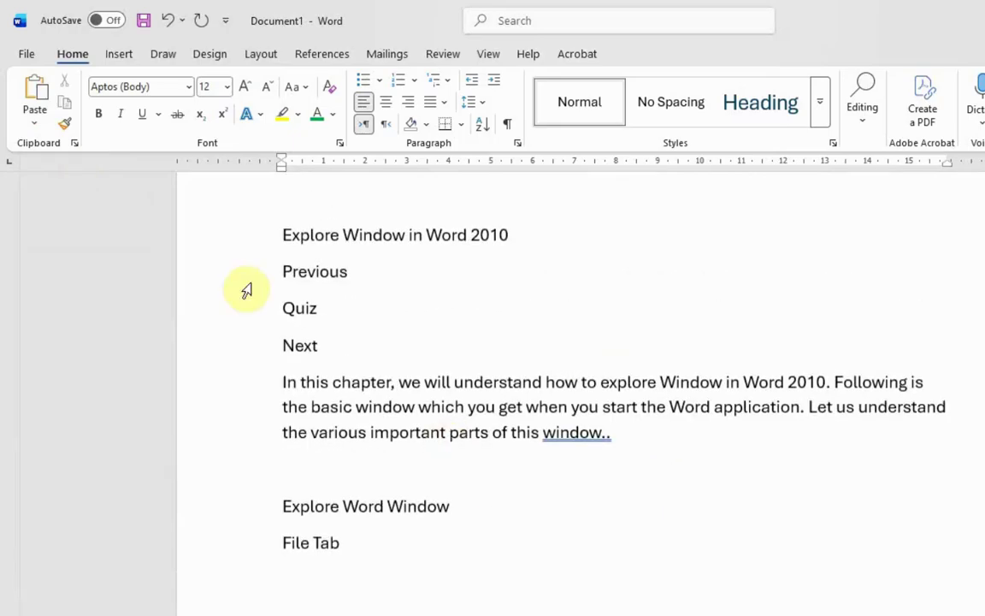
drag(283, 271, 374, 336)
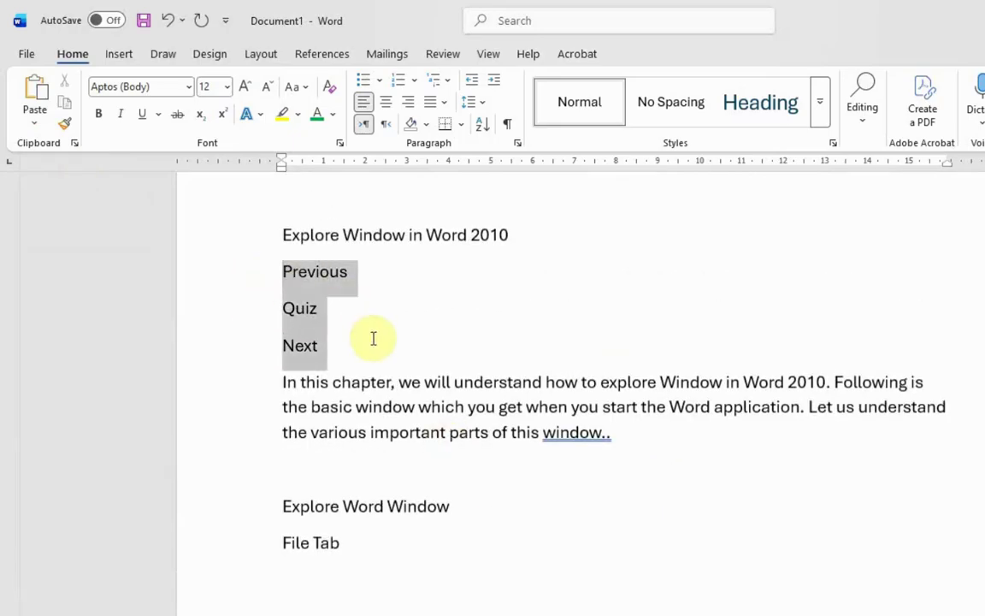
click(339, 364)
Remove the empty paragraphs above "Explore Word Window" and below "This is our 3rd Heading"
click(317, 482)
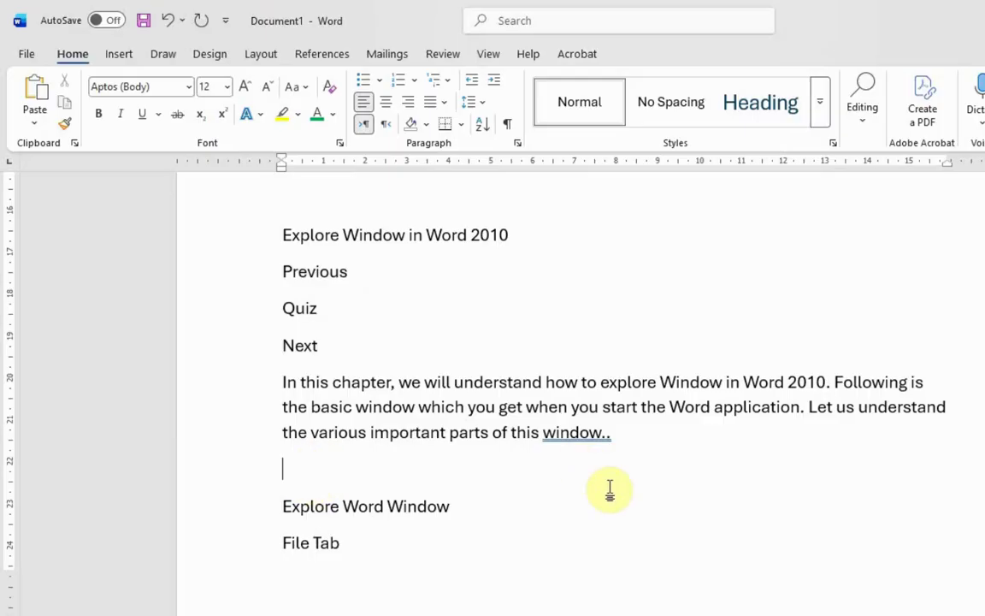
scroll(612, 491, down, 5)
text(Quick Access Toolbar This you will find just above the File tab. This is a convenient resting place for the mostfrequently used commands in Word. You can customize this toolbar based on your comfort.)
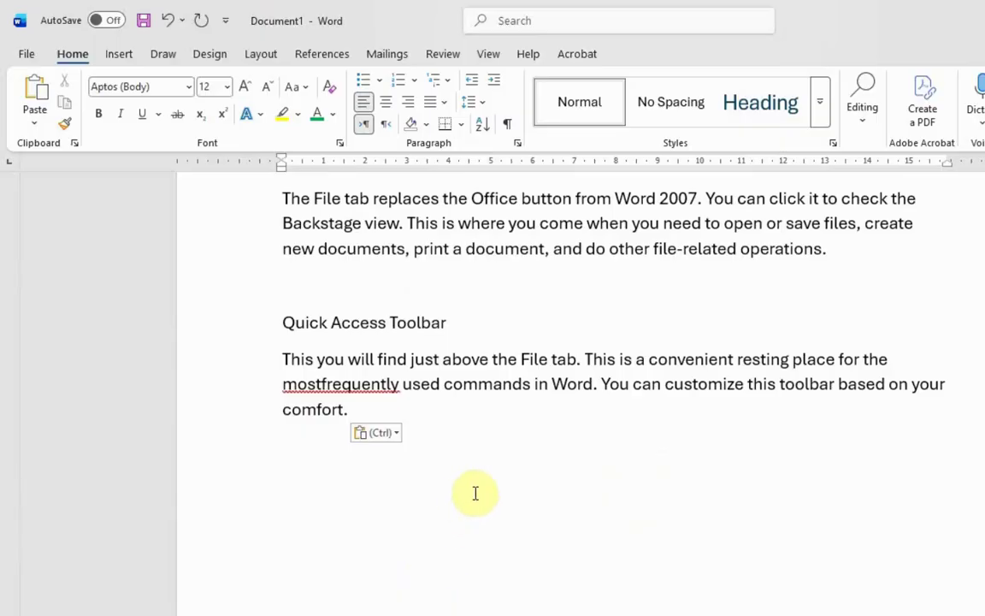
scroll(475, 492, up, 3)
scroll(469, 496, up, 6)
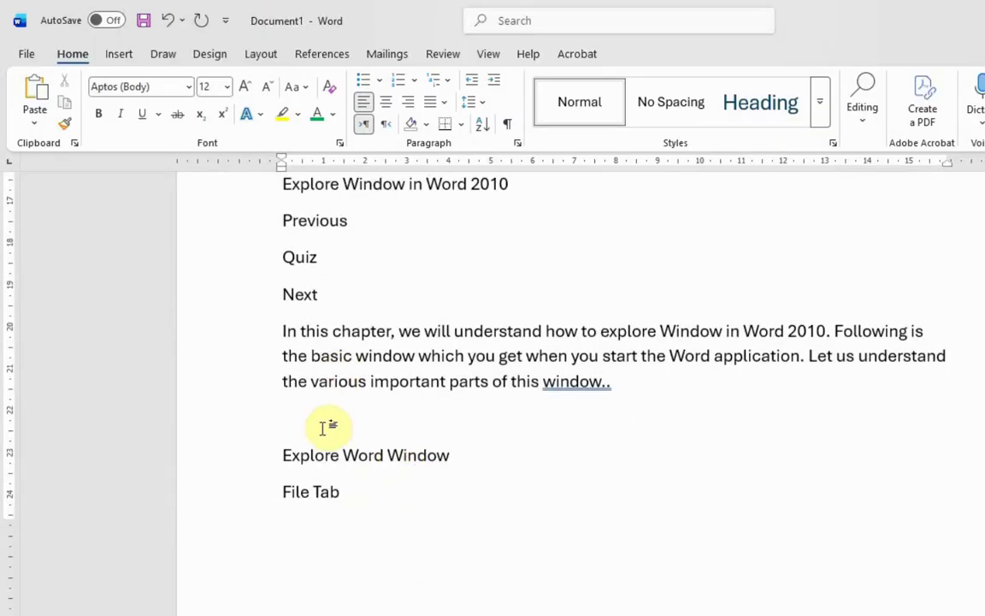
key(BackSpace)
scroll(432, 423, up, 3)
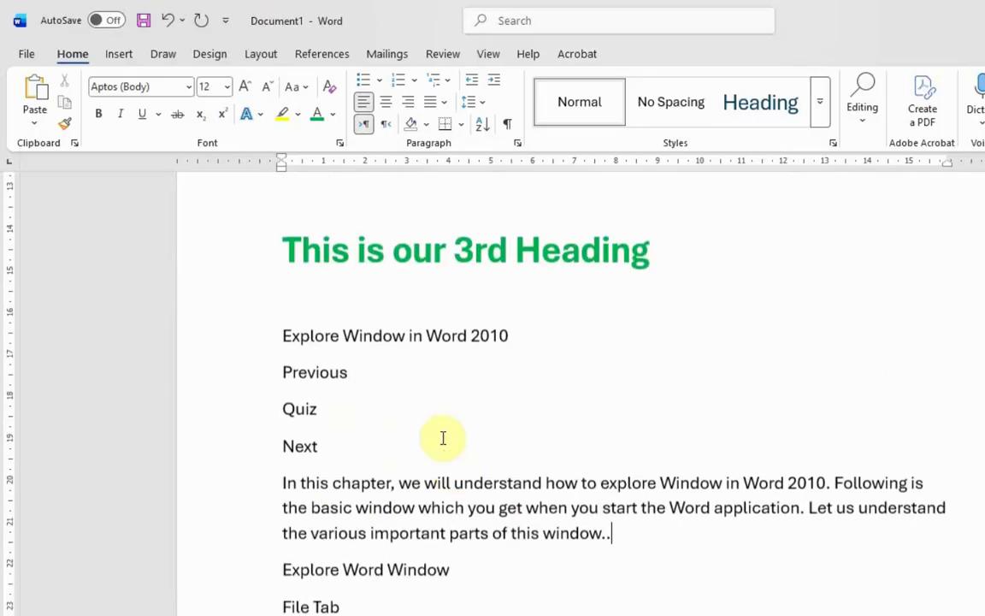
click(322, 303)
key(BackSpace)
Insert the missing space in "mostfrequently" so the Quick Access Toolbar paragraph reads "most frequently"
scroll(479, 479, down, 10)
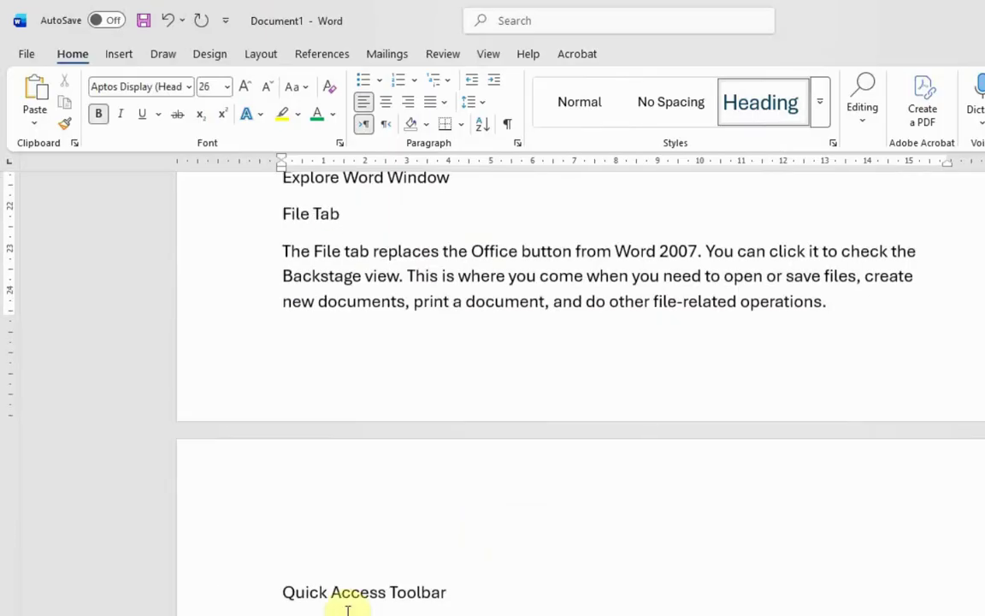
double_click(346, 399)
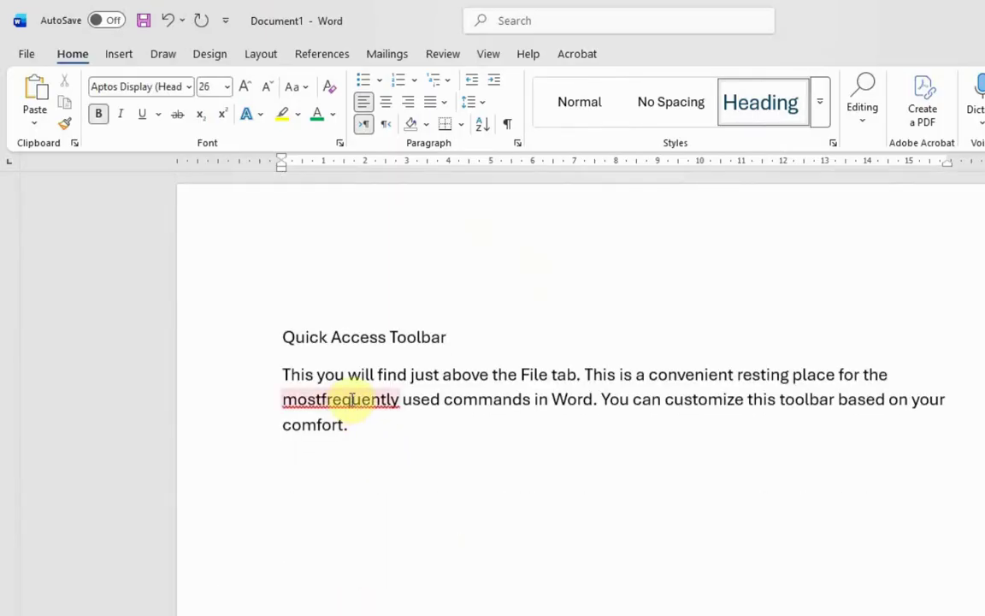
click(313, 400)
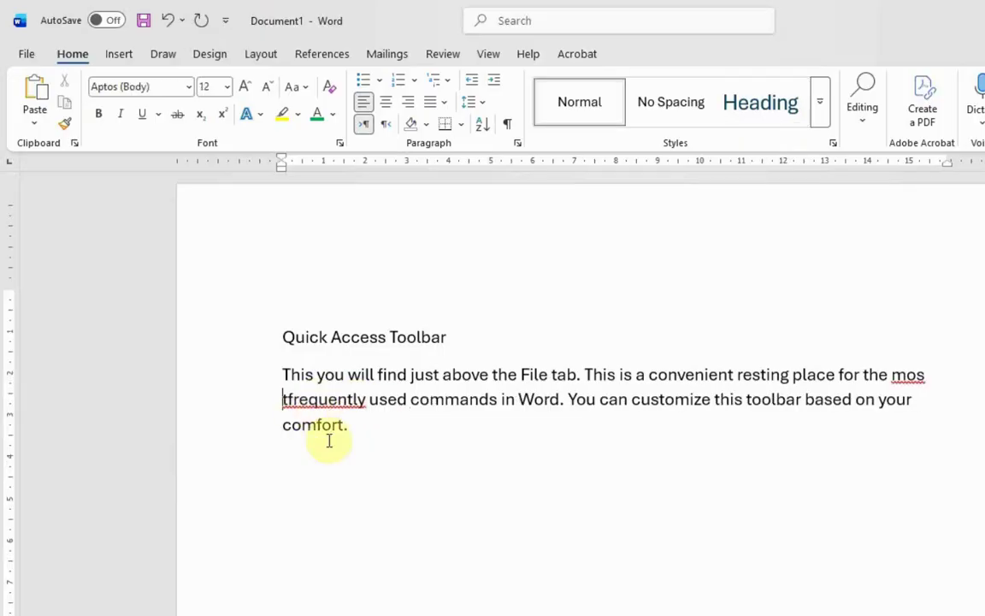
key(ctrl+z)
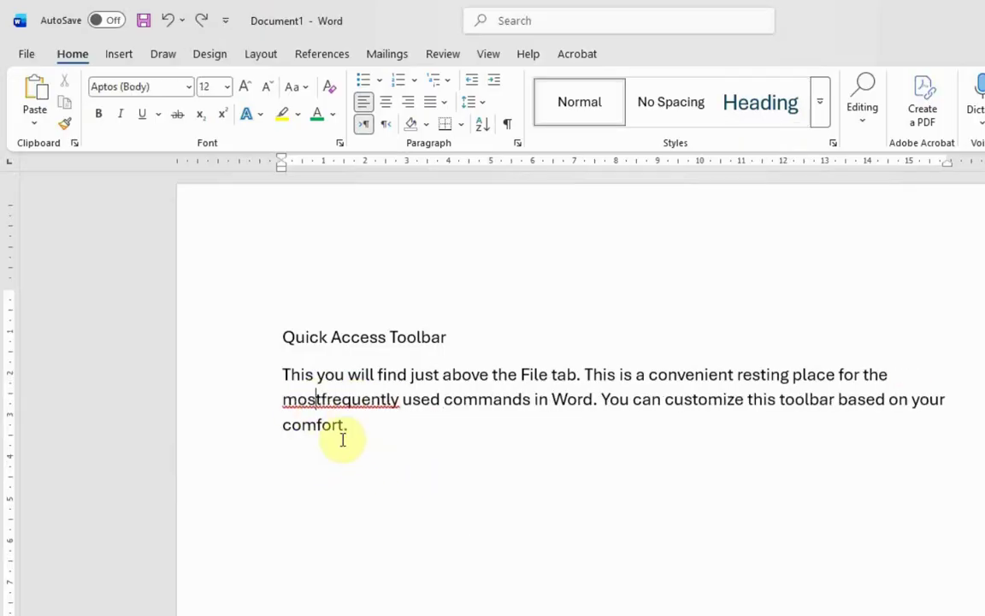
double_click(325, 396)
click(323, 399)
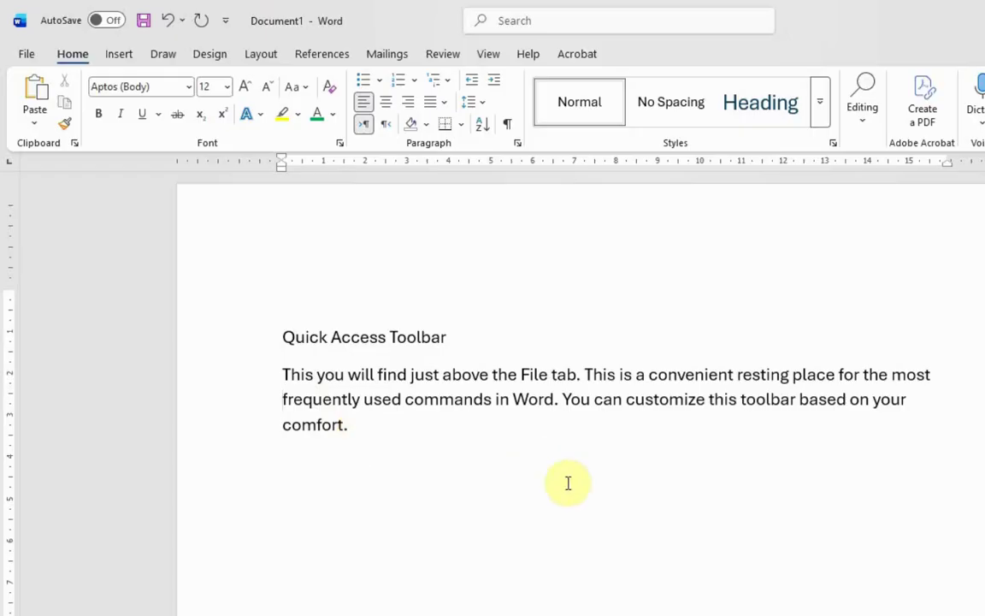
Return to the start of the pasted text and display the available paste options
scroll(565, 484, up, 5)
scroll(558, 487, up, 2)
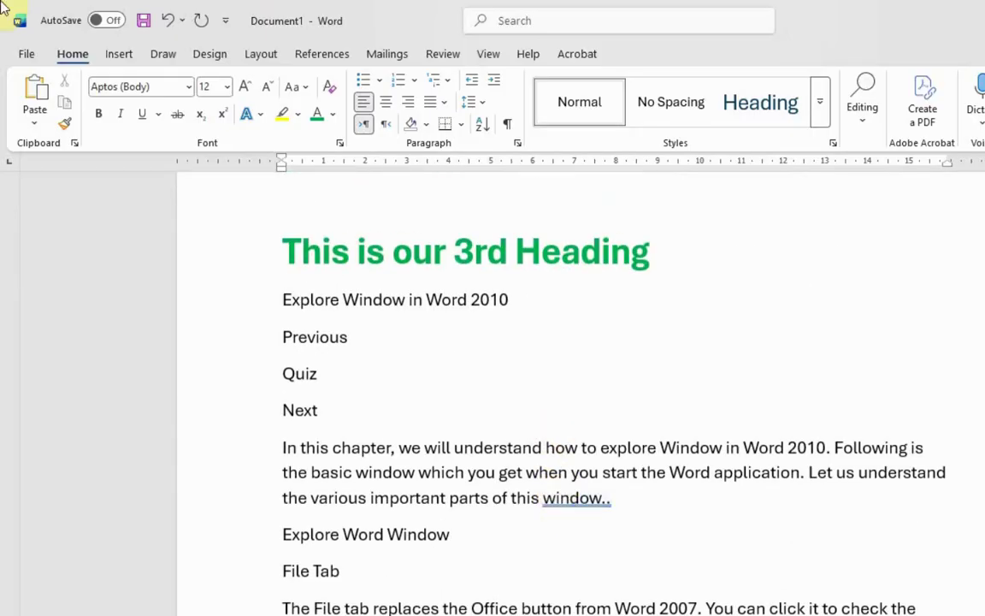
click(35, 121)
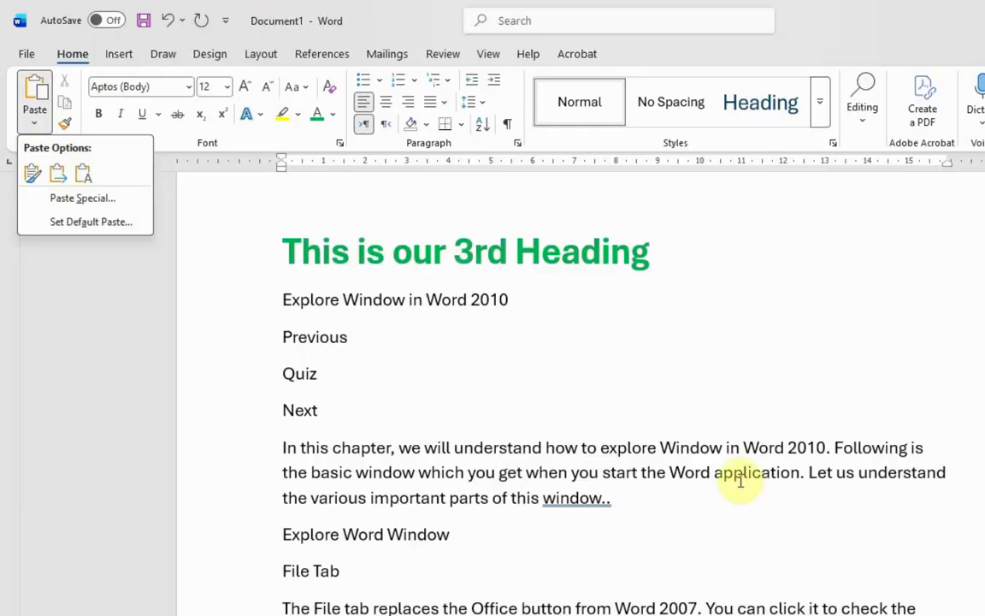
Switch to Chrome, examine the original page from its title through the Ribbon section, and return to the pasted text in Word
key(alt+Tab)
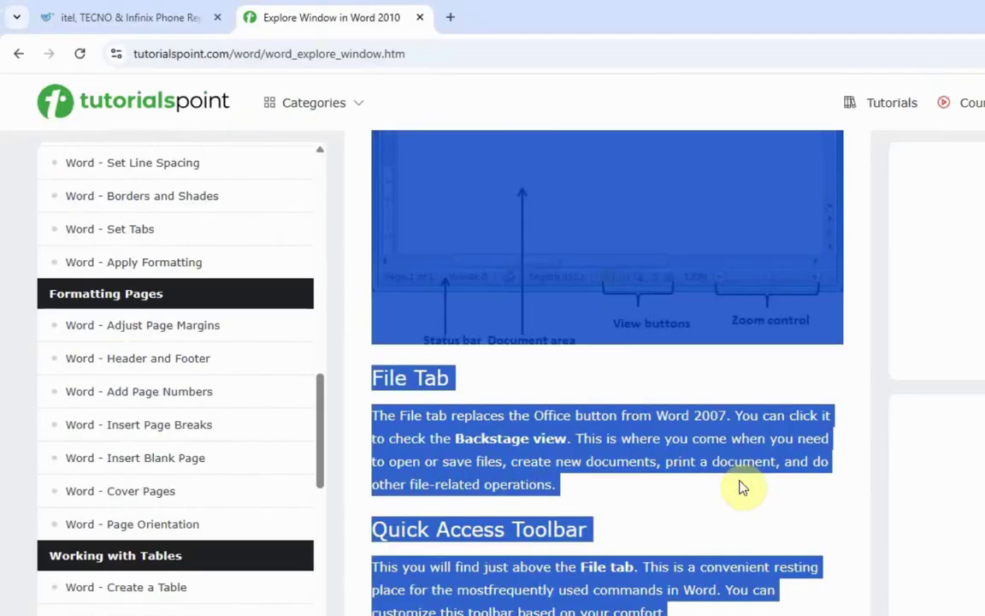
click(496, 389)
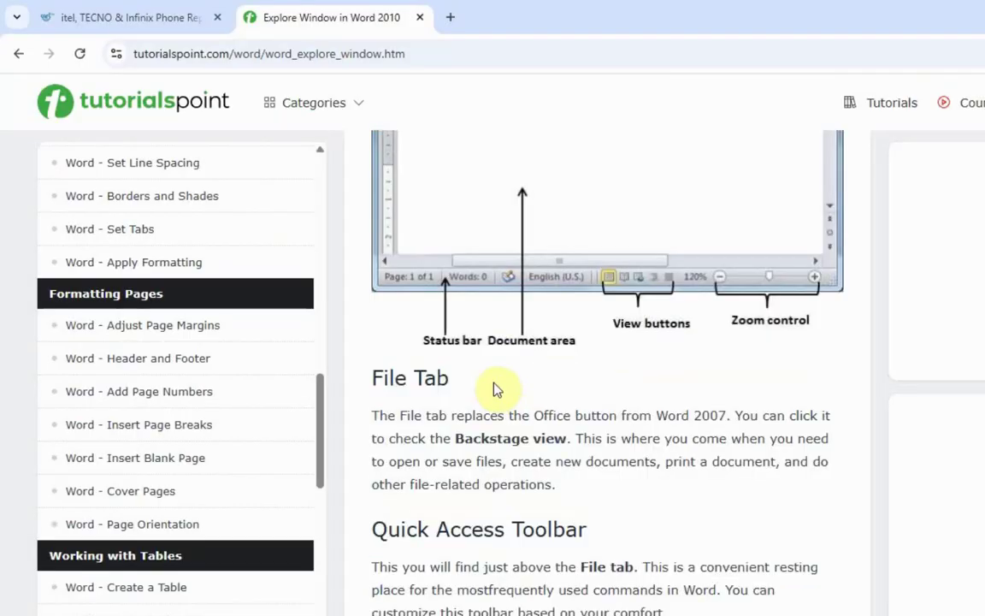
scroll(473, 366, up, 5)
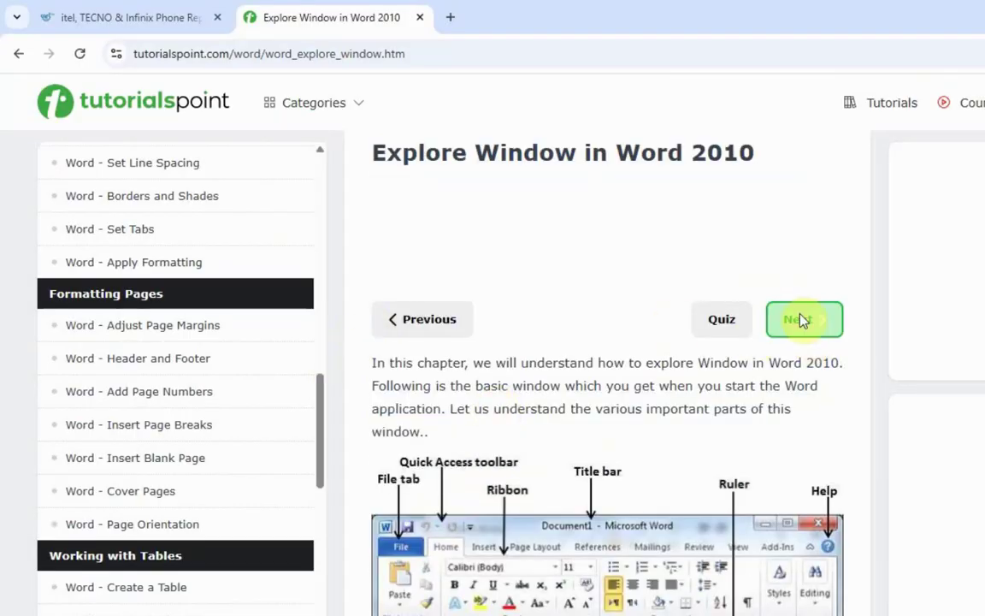
scroll(704, 417, up, 1)
scroll(550, 418, down, 6)
scroll(640, 489, down, 7)
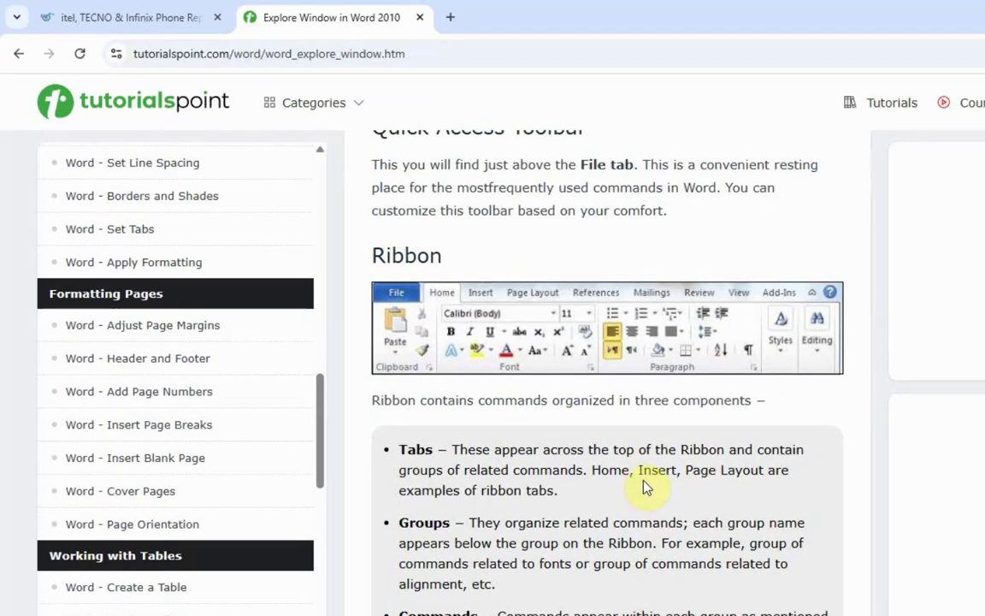
key(alt+Tab)
scroll(414, 443, down, 1)
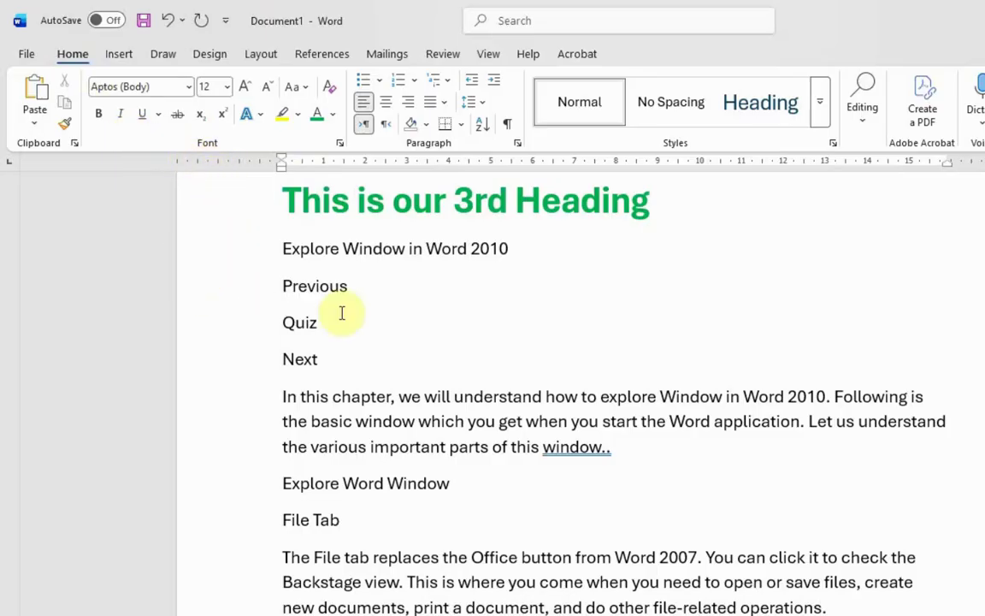
Delete the content above "Explore Window in Word 2010", including the green "This is our 3rd Heading" line
scroll(459, 355, up, 2)
mouse_move(663, 303)
mouse_down()
mouse_move(268, 154)
mouse_move(247, 121)
mouse_move(243, 131)
mouse_up()
key(Delete)
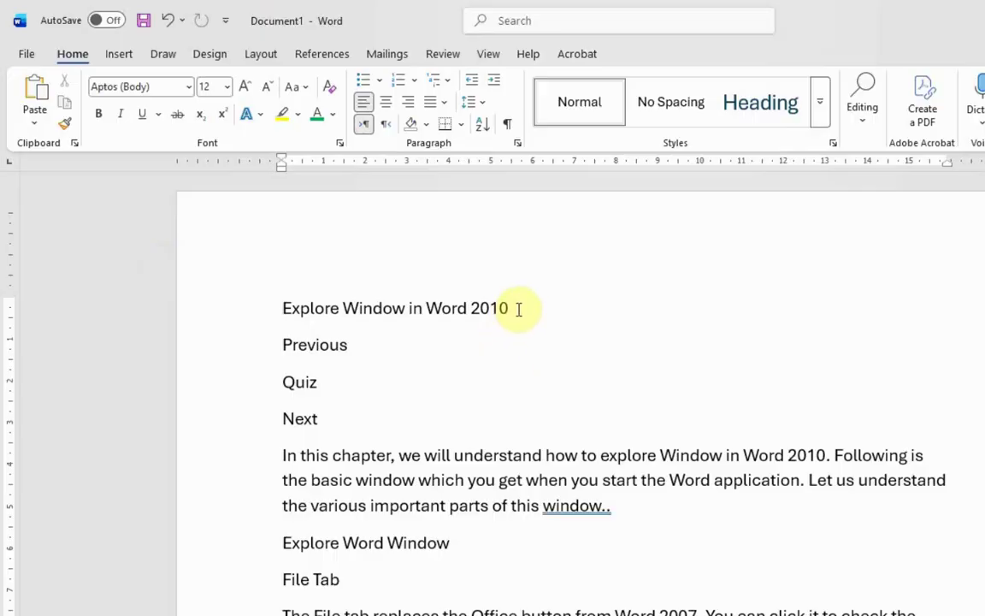
Format the "Explore Window in Word 2010" title in Times New Roman (Headings) at size 22
drag(520, 308, 308, 309)
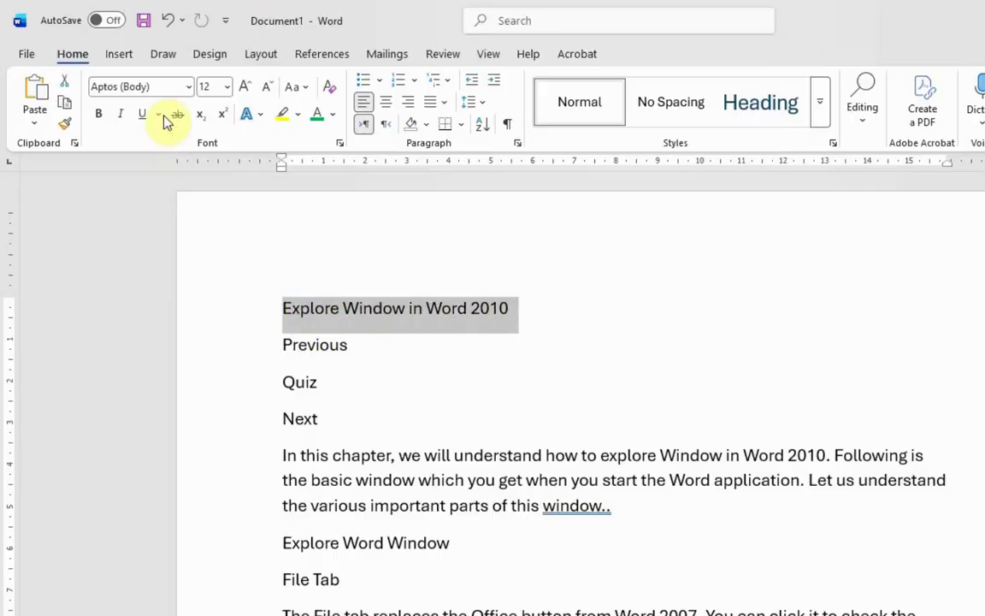
click(188, 87)
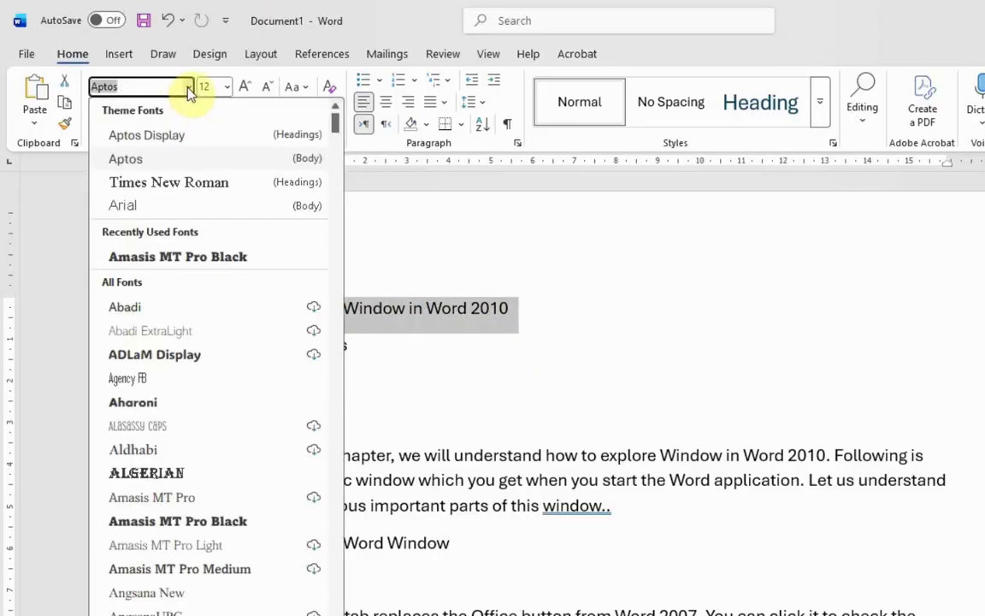
click(180, 183)
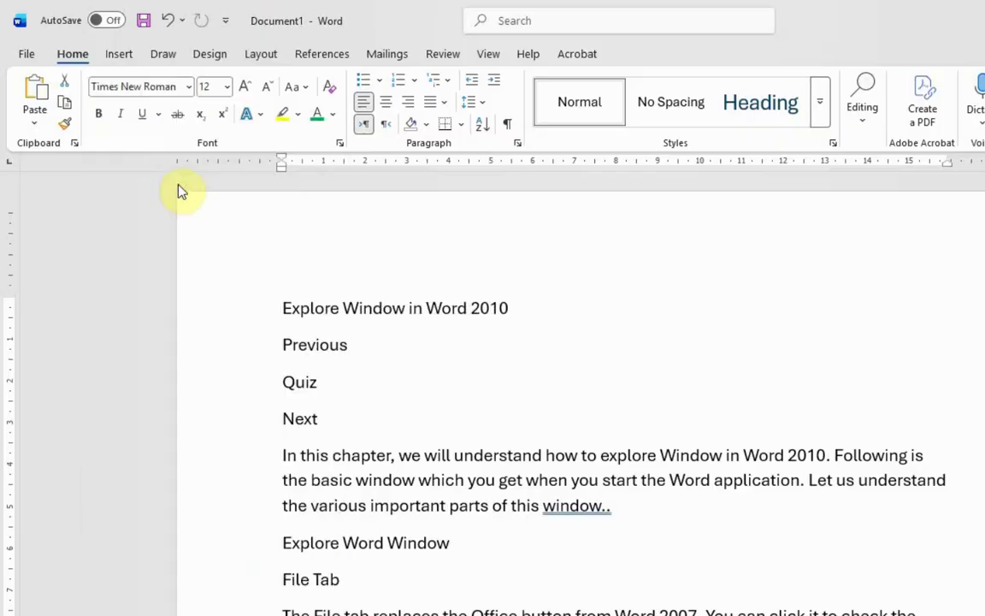
click(228, 87)
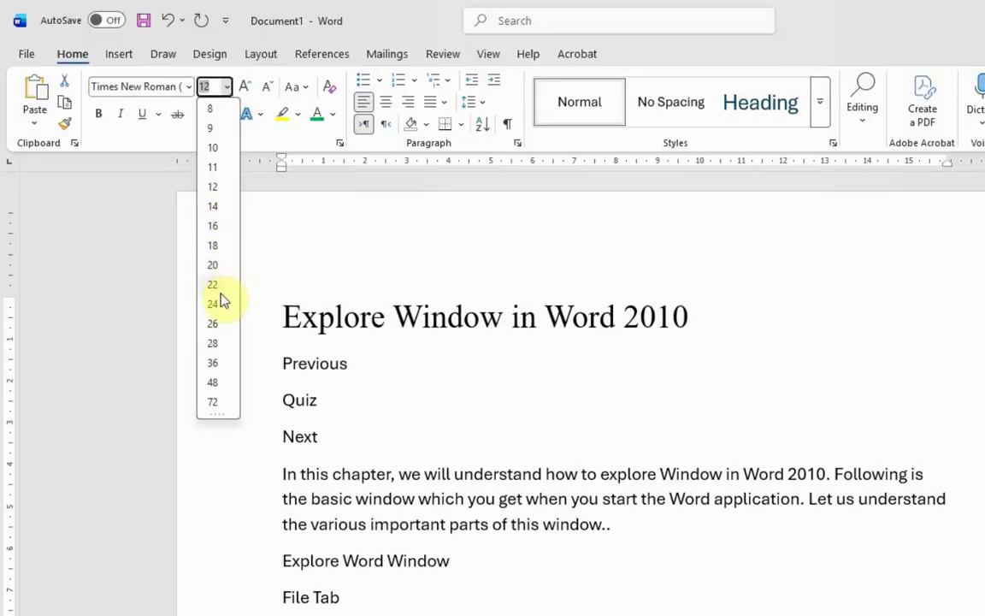
click(220, 292)
Grow and shrink the title's font size in increments, finishing at 26
click(246, 88)
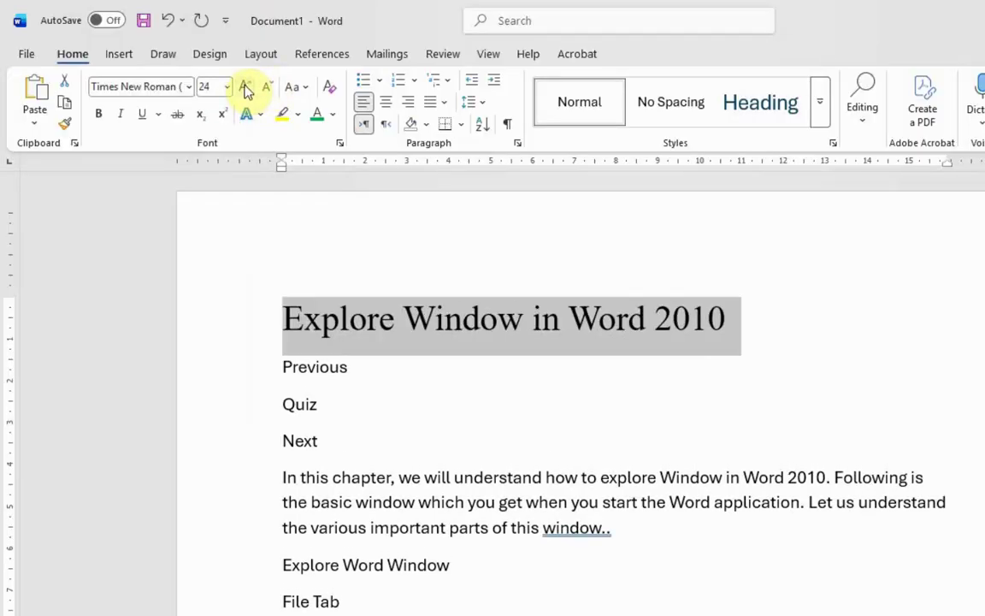
click(268, 88)
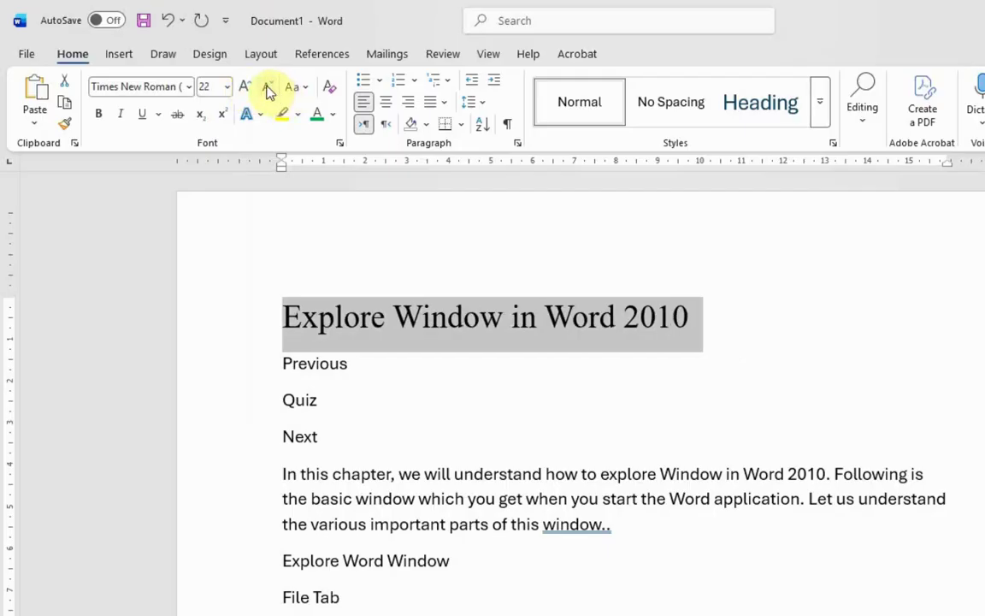
click(245, 88)
click(245, 88)
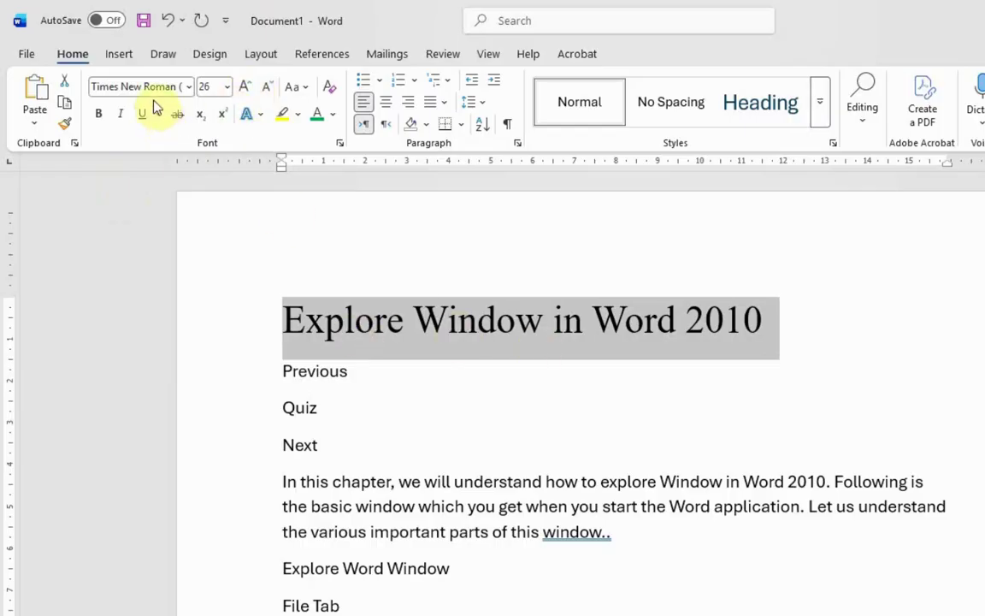
Browse the available fonts and change the title's font to Edwardian Script ITC
click(190, 87)
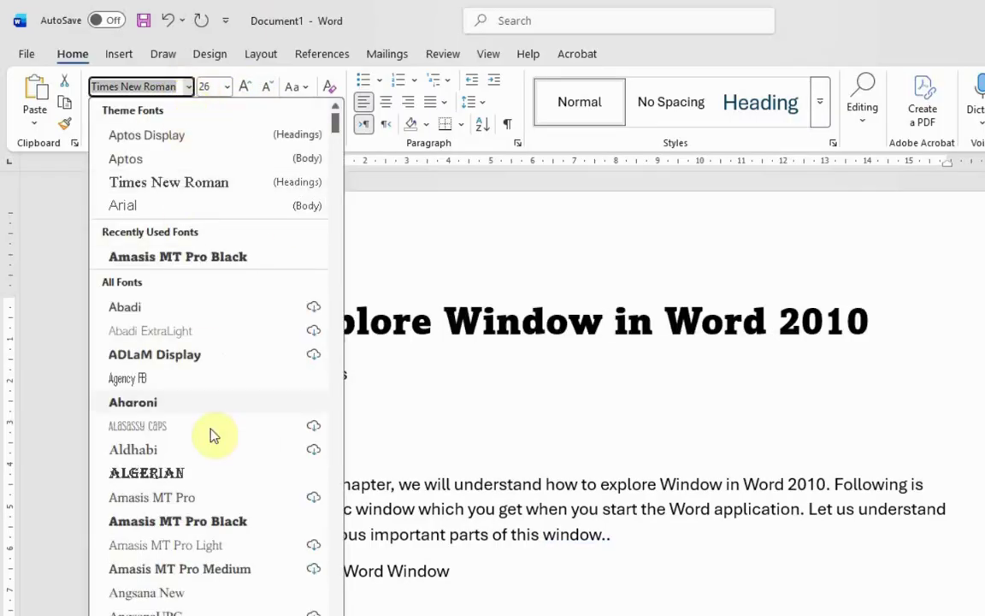
scroll(216, 455, down, 5)
scroll(215, 462, down, 5)
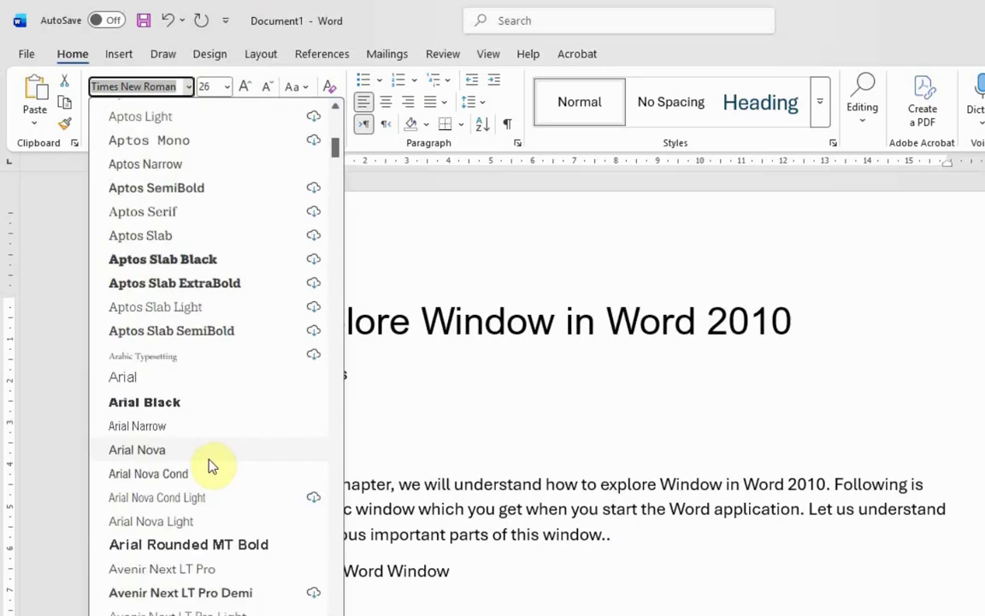
scroll(198, 534, down, 12)
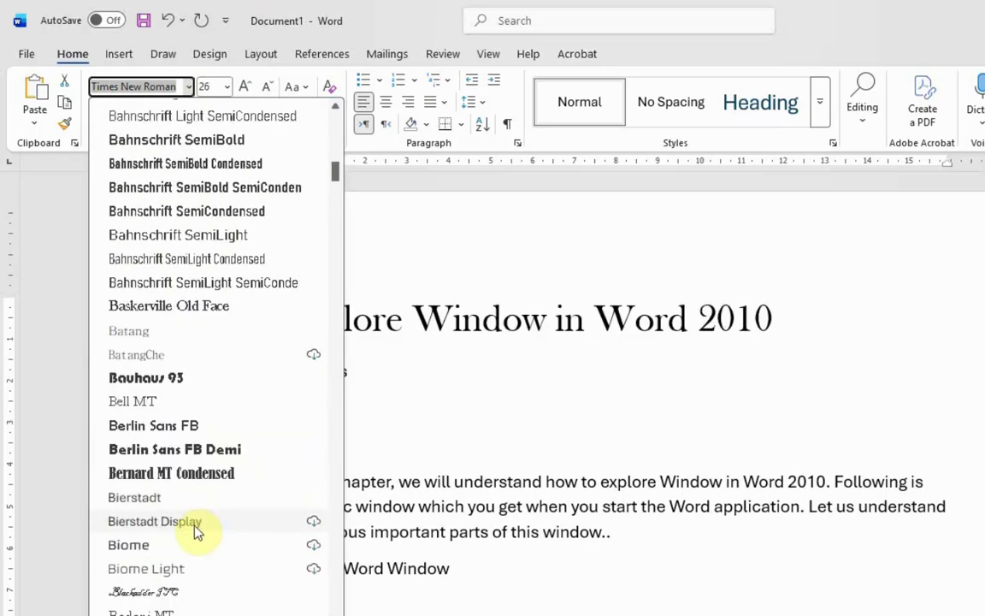
scroll(203, 521, down, 14)
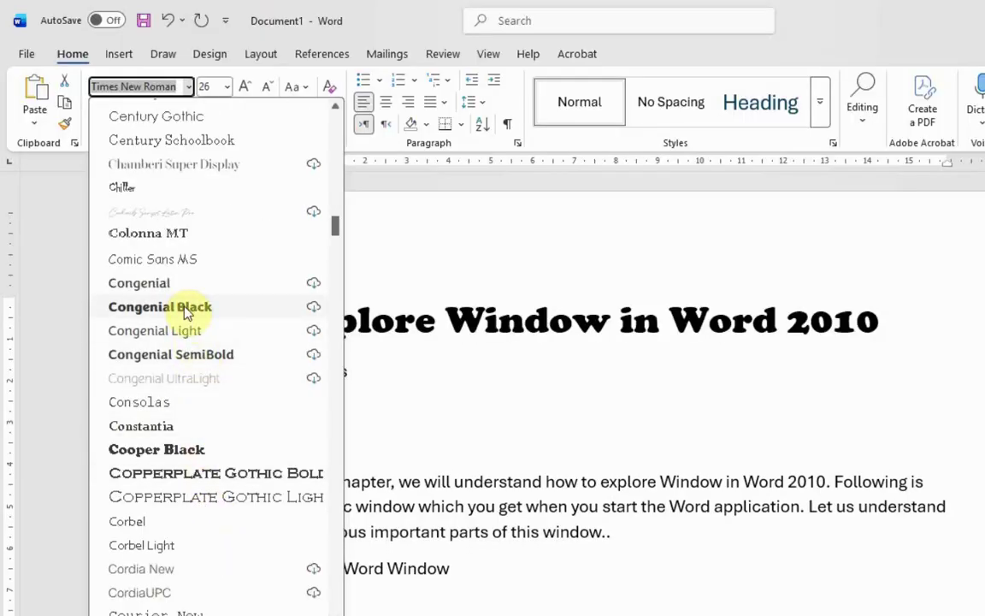
scroll(198, 512, down, 7)
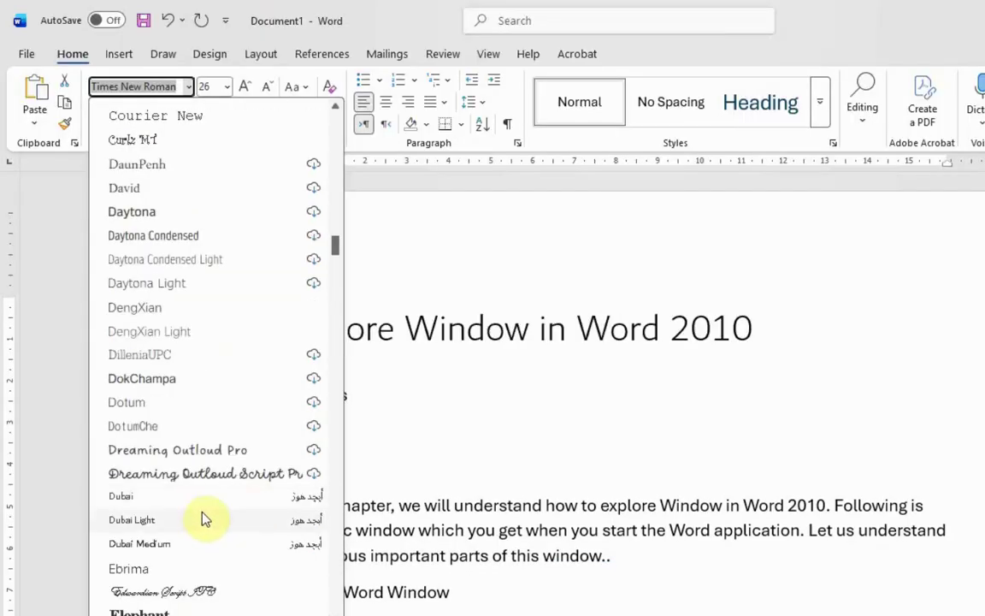
scroll(203, 518, down, 1)
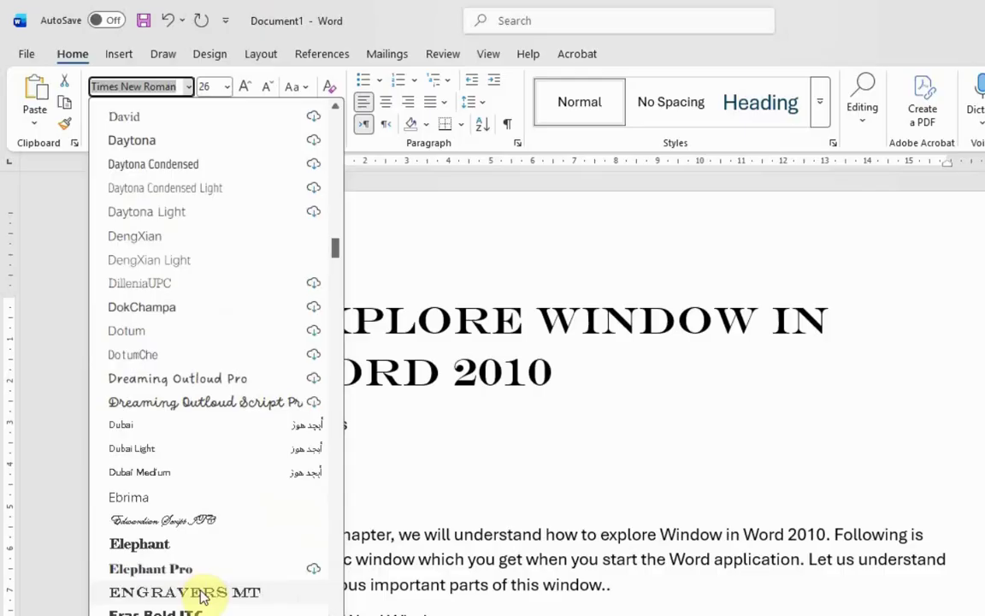
click(176, 519)
Select the whole "Explore Window in Word 2010" title and make it bold
drag(694, 321, 286, 323)
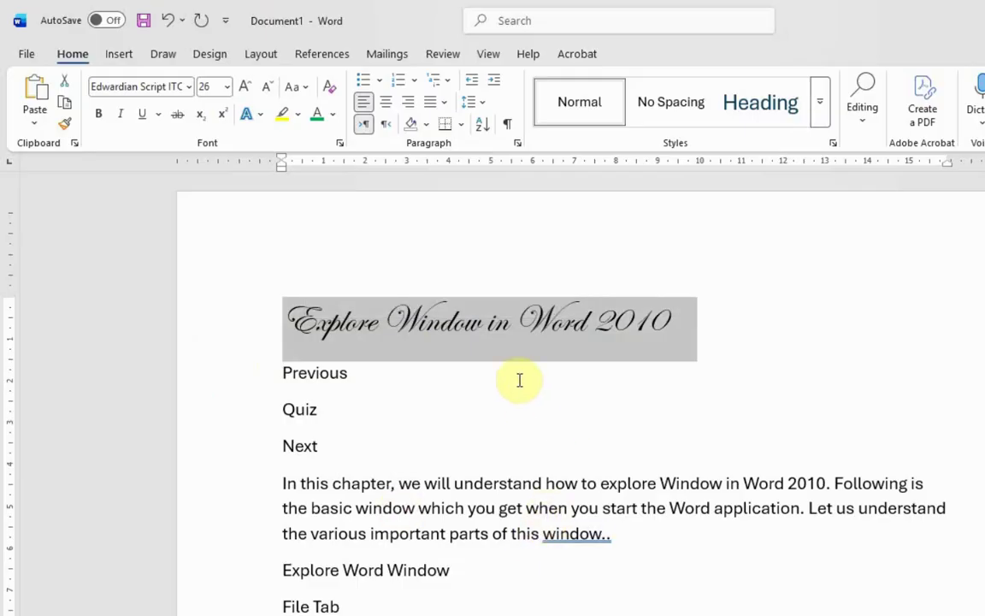
click(689, 318)
drag(631, 318, 346, 329)
click(340, 325)
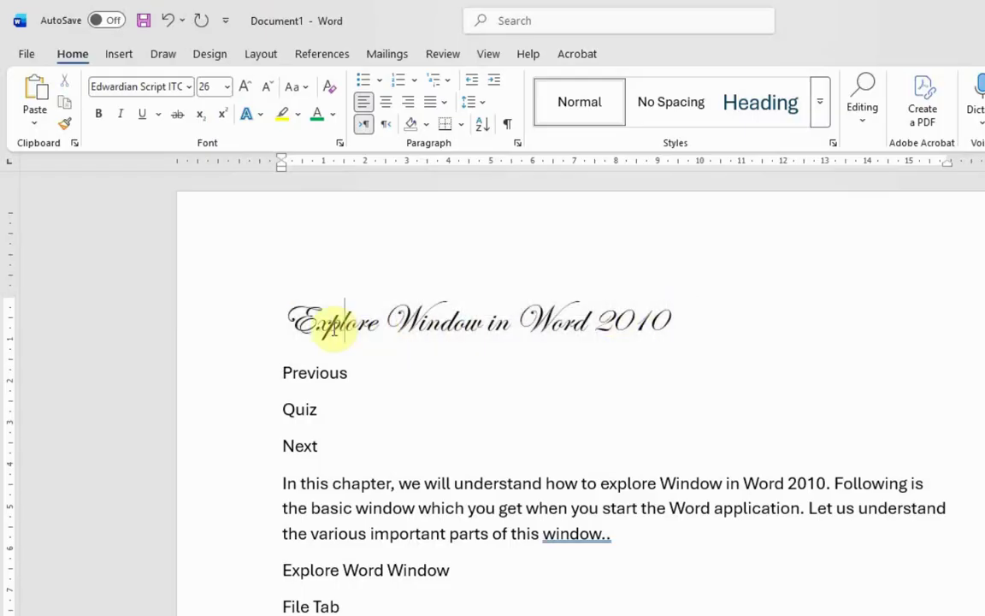
drag(290, 318, 681, 319)
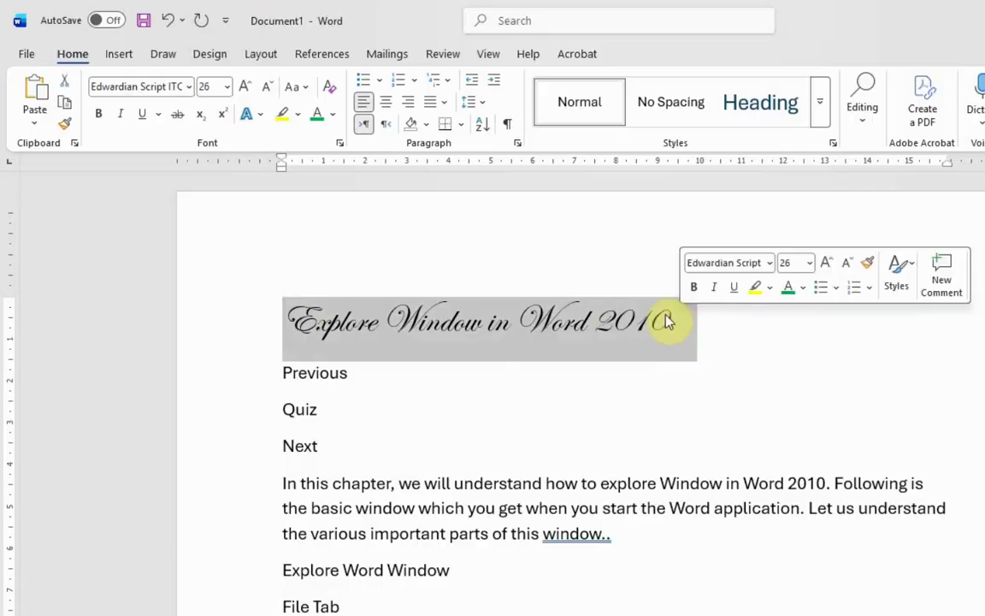
click(99, 115)
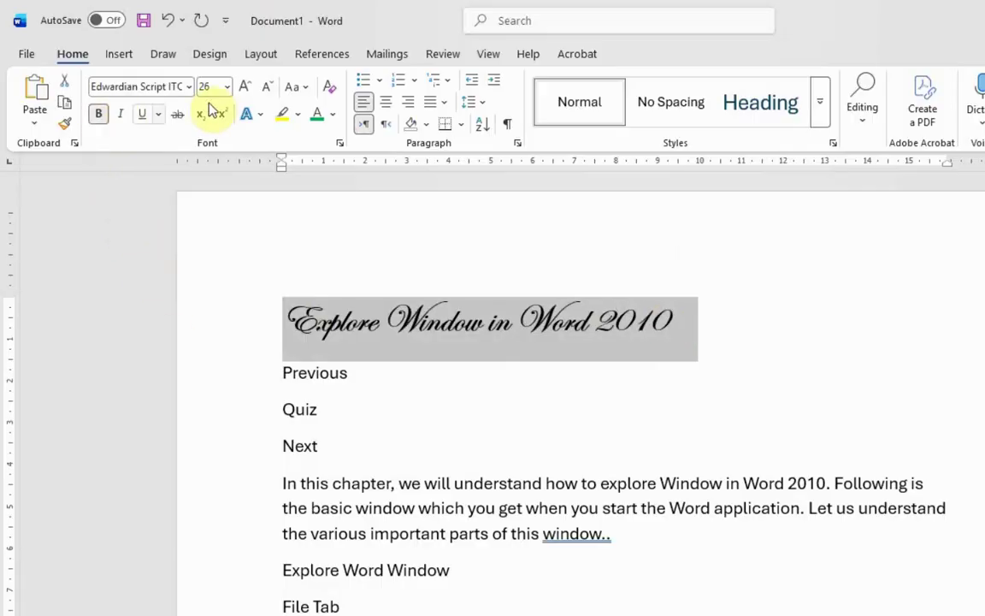
Enlarge the title incrementally to size 48, reduce it to 36, and deselect it
click(245, 88)
click(246, 89)
click(246, 89)
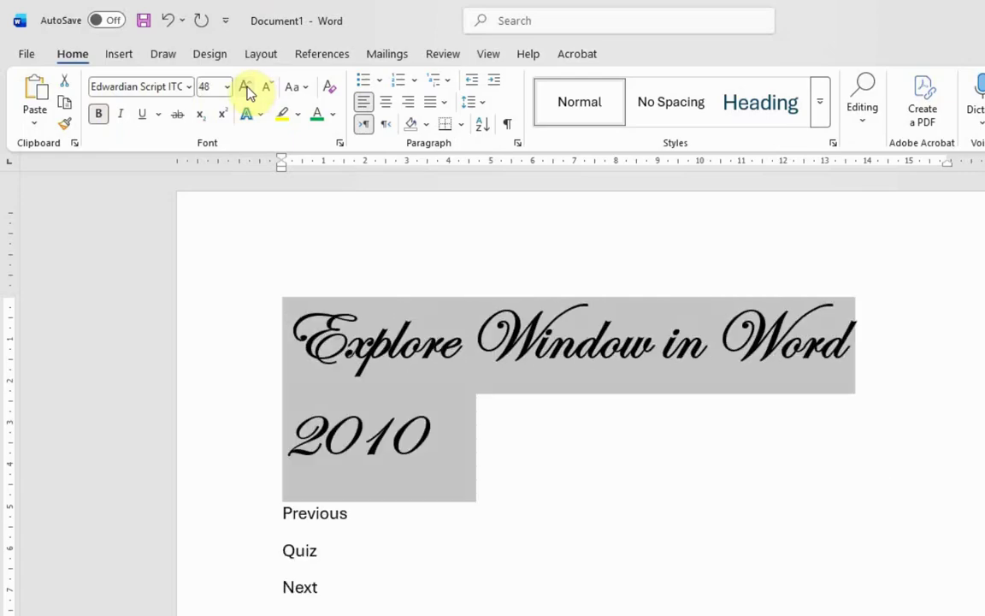
click(267, 90)
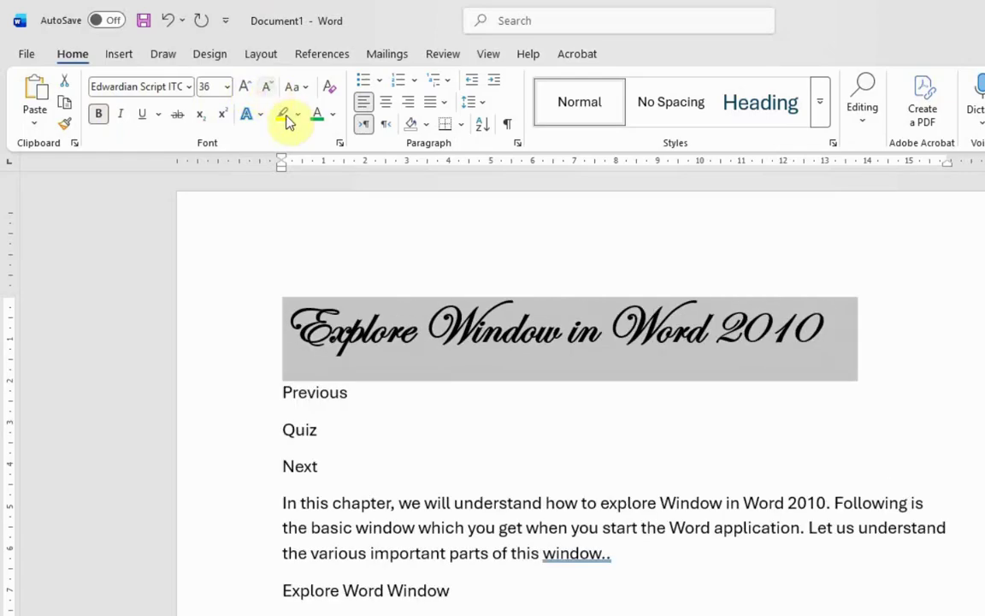
click(633, 408)
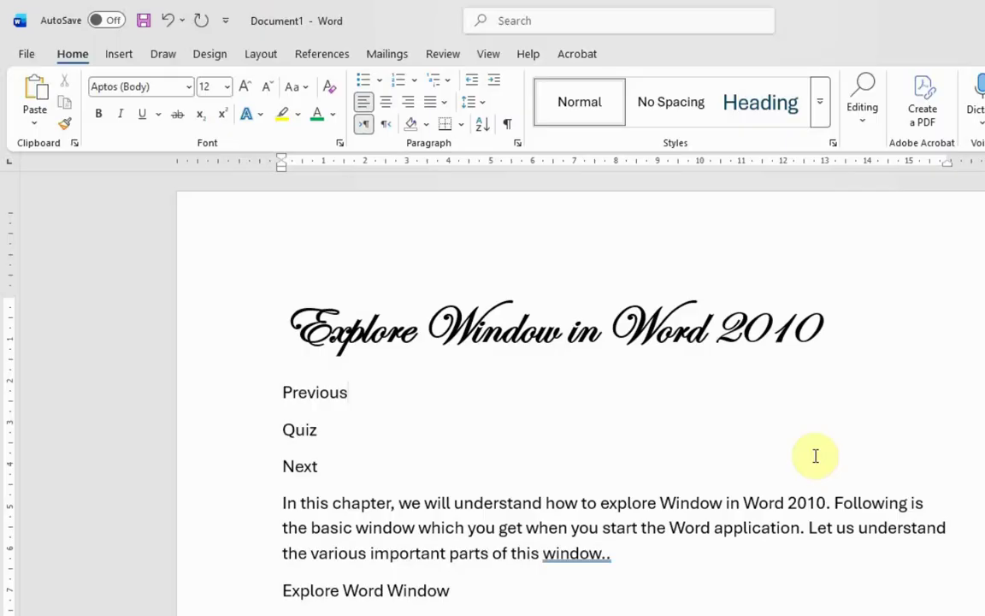
drag(850, 326, 333, 336)
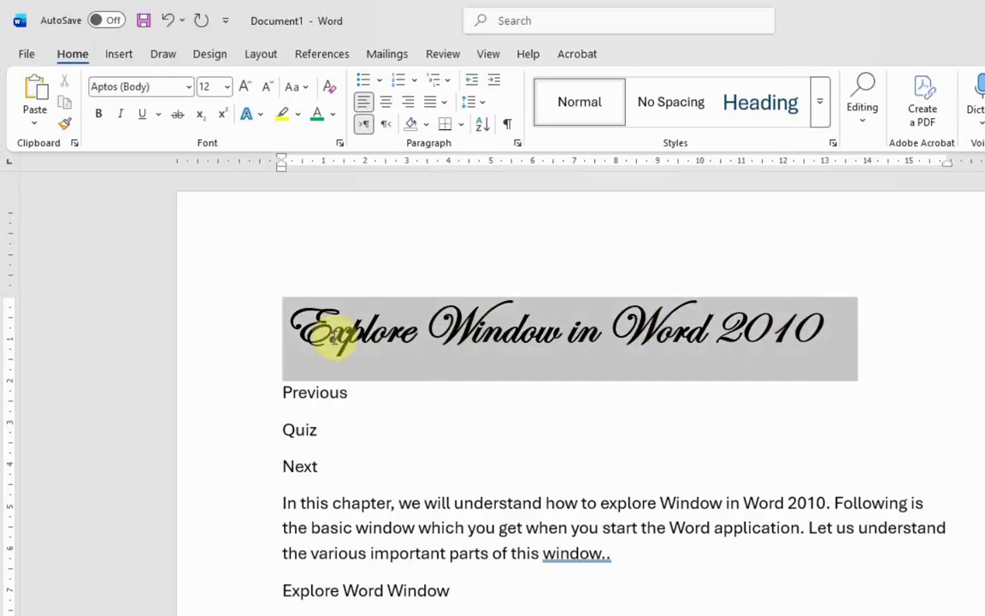
click(313, 443)
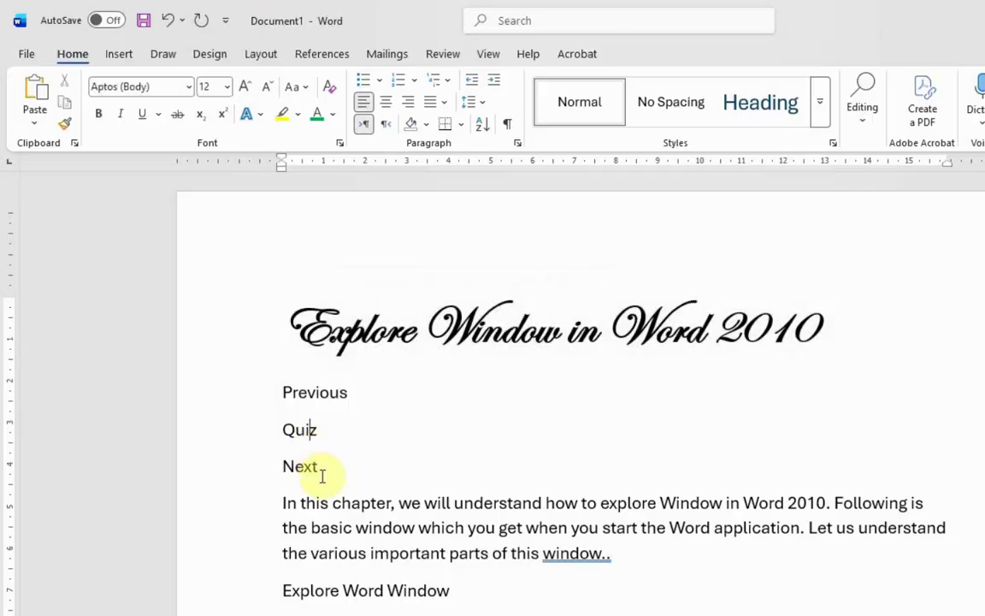
Select the Previous, Quiz and Next lines and format them in bold Times New Roman (Headings)
drag(322, 477, 293, 411)
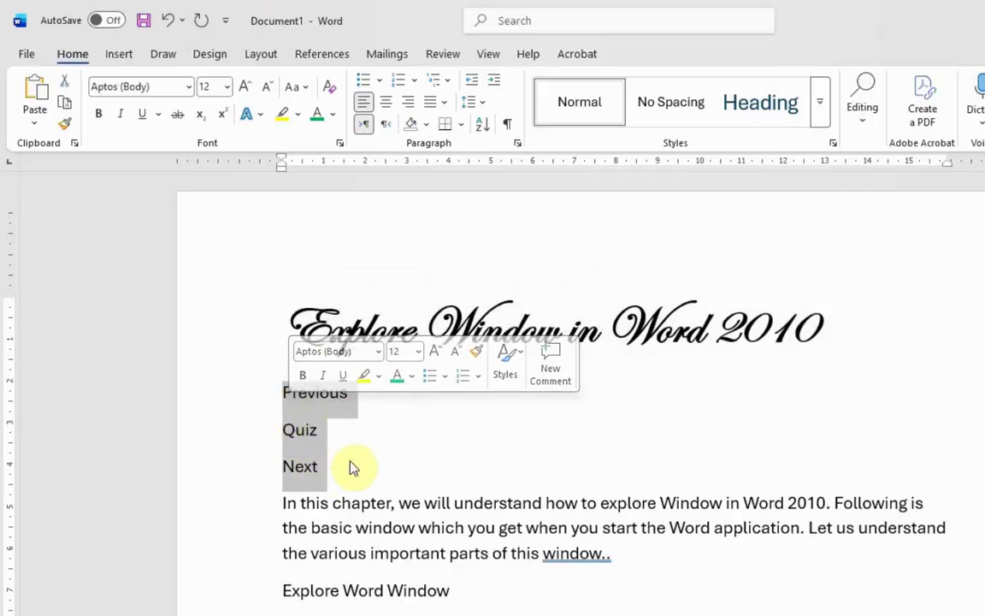
click(325, 466)
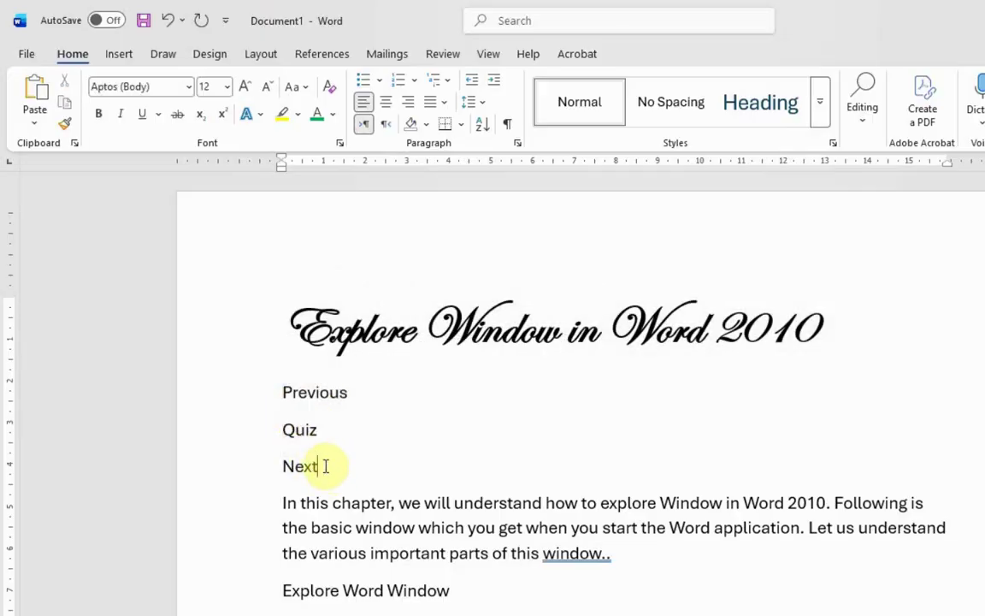
drag(321, 465, 284, 397)
click(283, 392)
double_click(301, 430)
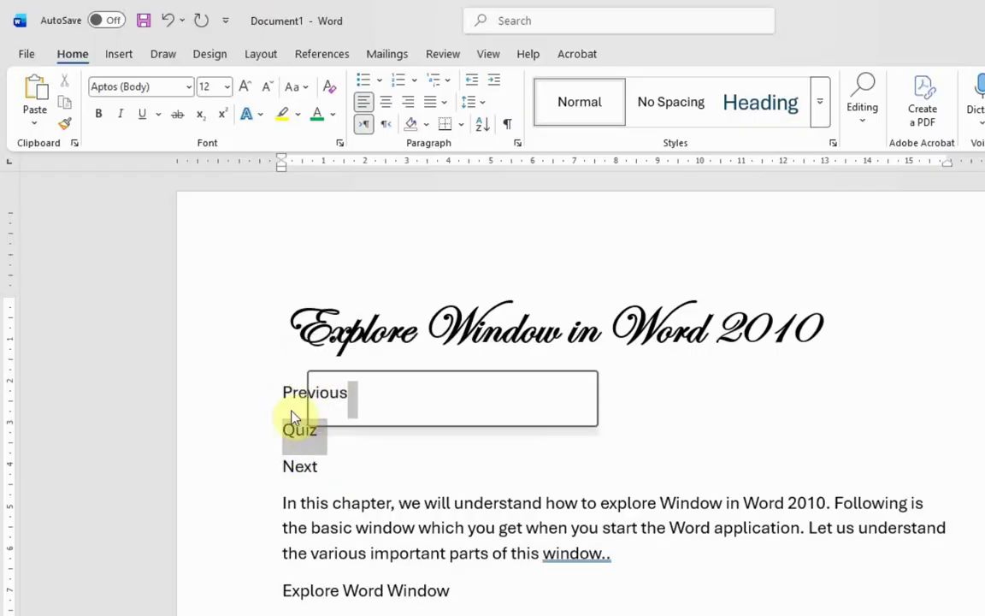
click(283, 392)
drag(283, 392, 335, 459)
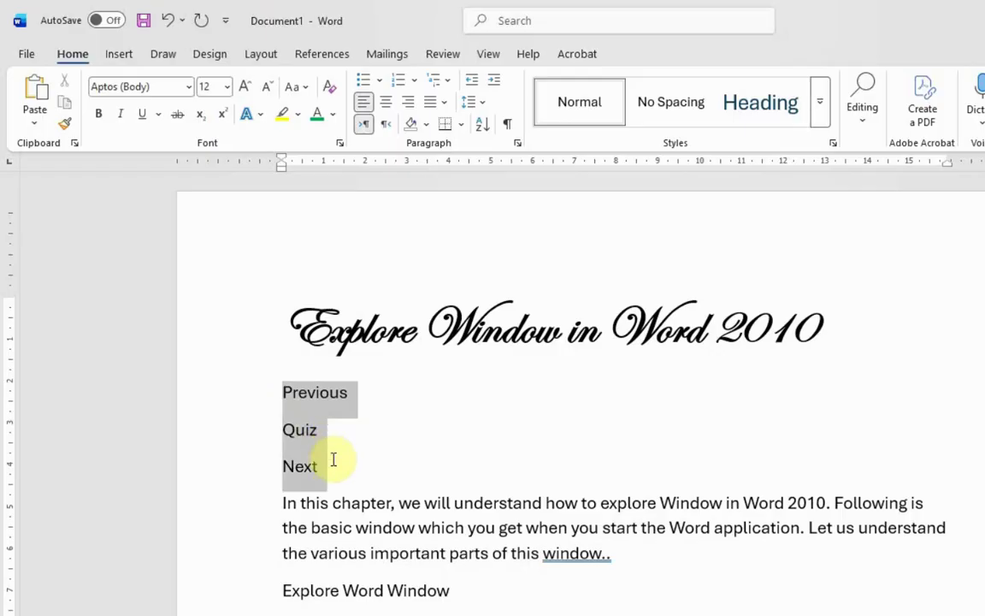
click(189, 87)
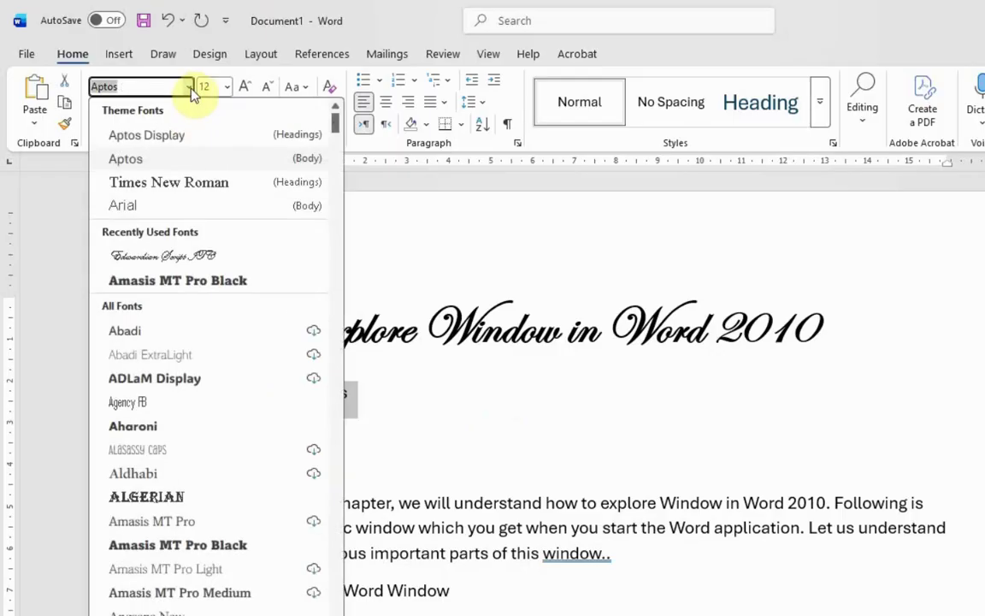
click(195, 182)
click(99, 115)
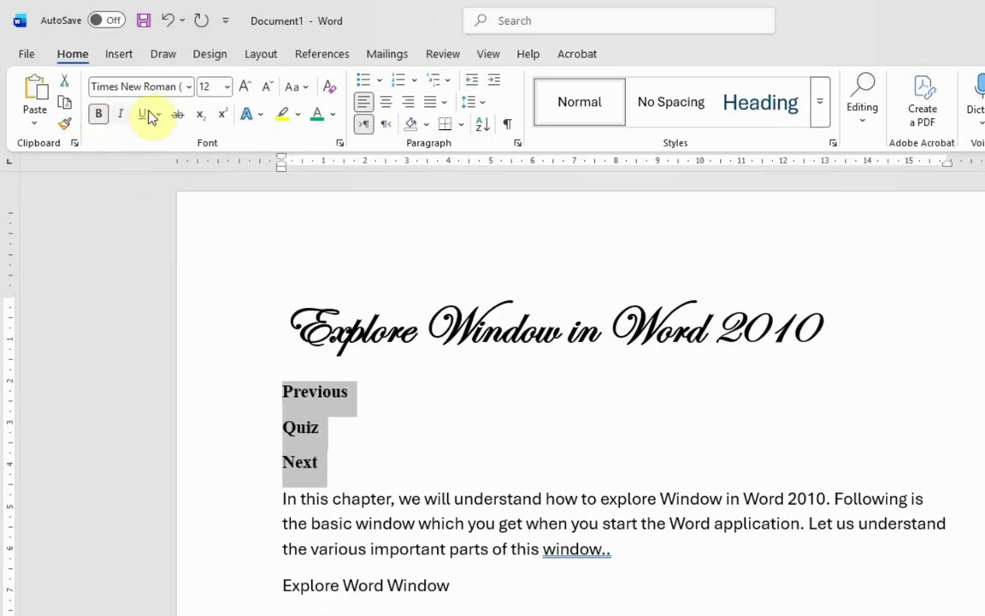
Increase the font size of the Previous, Quiz and Next lines to 16 and deselect them
click(245, 88)
click(246, 89)
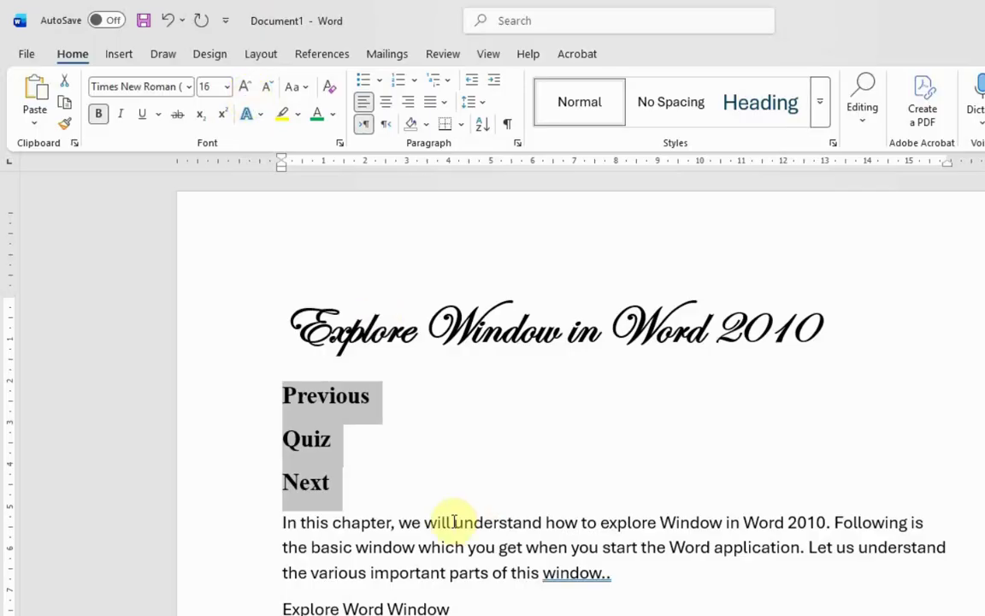
click(330, 482)
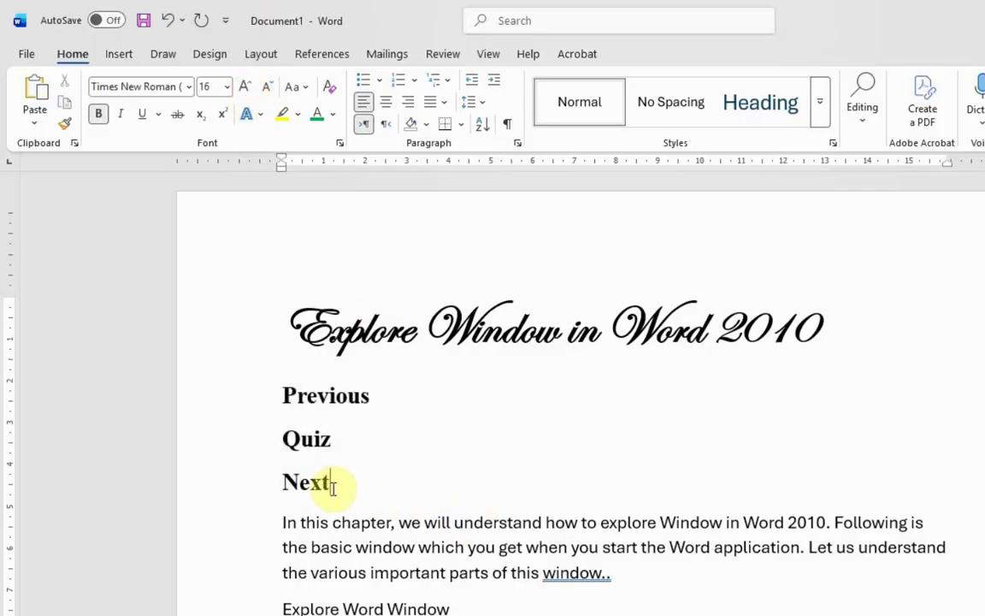
drag(334, 486, 293, 407)
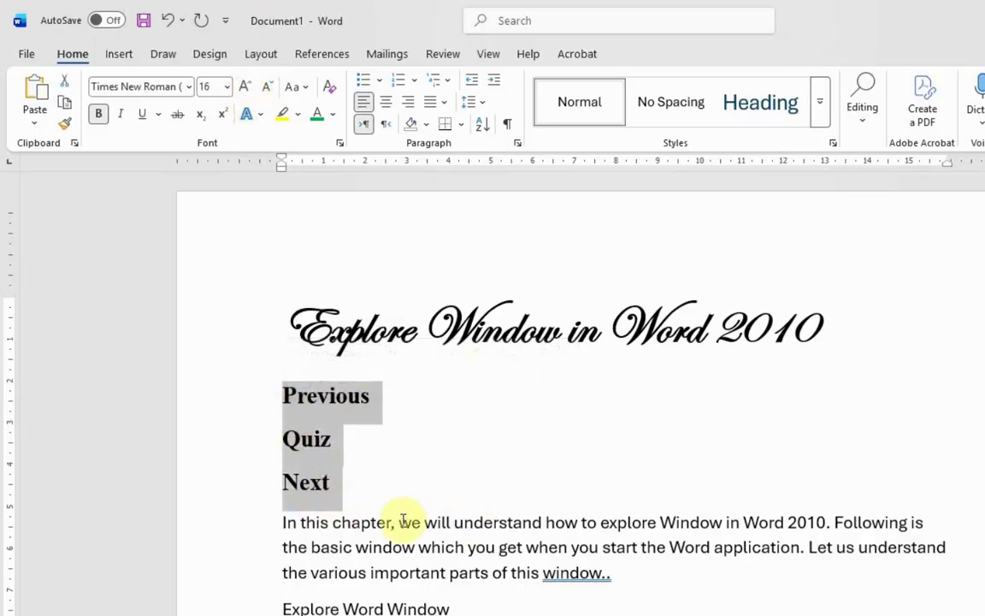
click(334, 439)
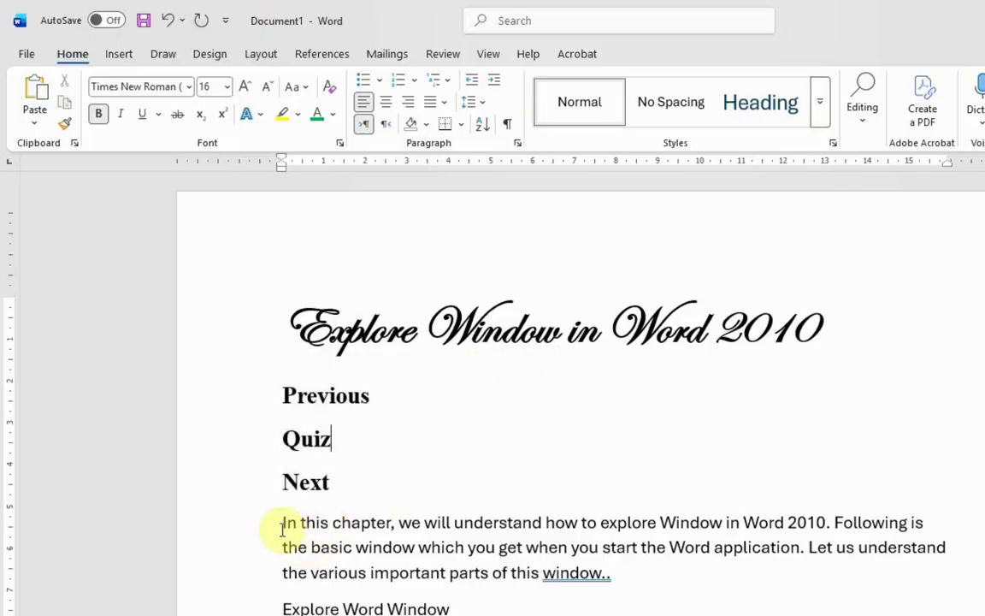
Remove the extra period after "window" at the end of the paragraph starting "In this chapter"
drag(285, 523, 631, 573)
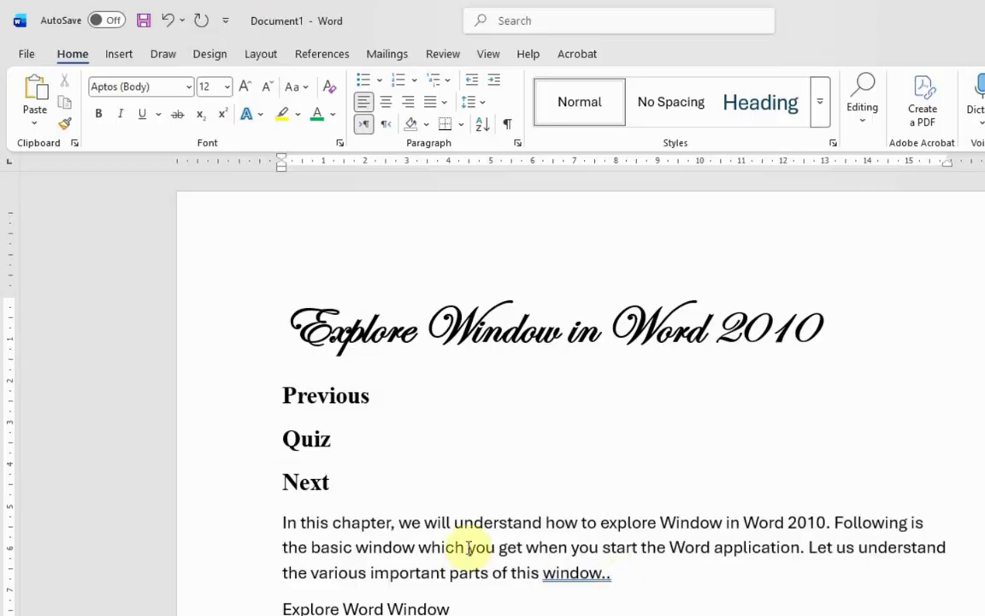
key(BackSpace)
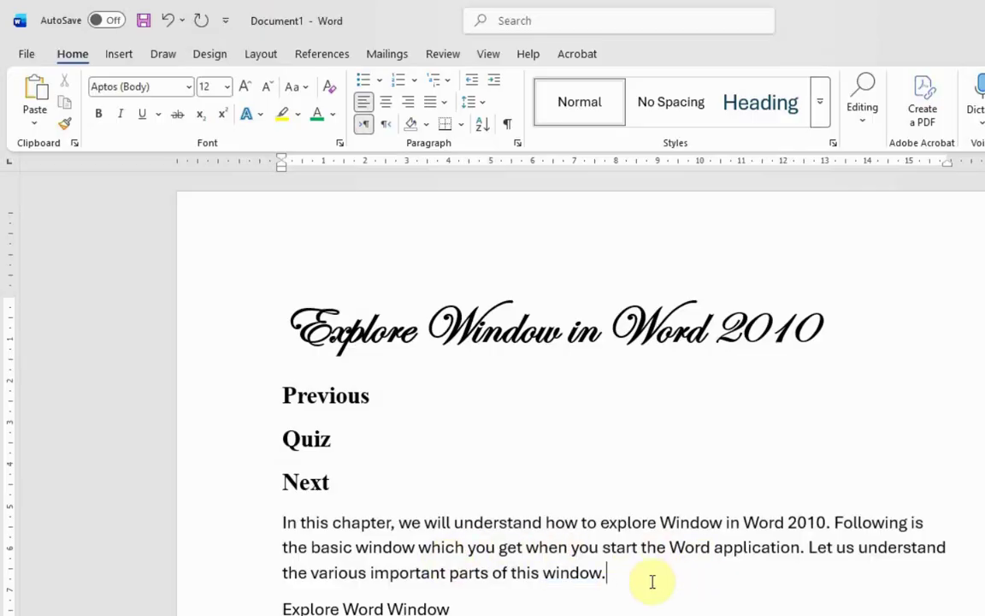
Make the paragraph starting "In this chapter" bold and italic, then deselect it
drag(629, 573, 283, 524)
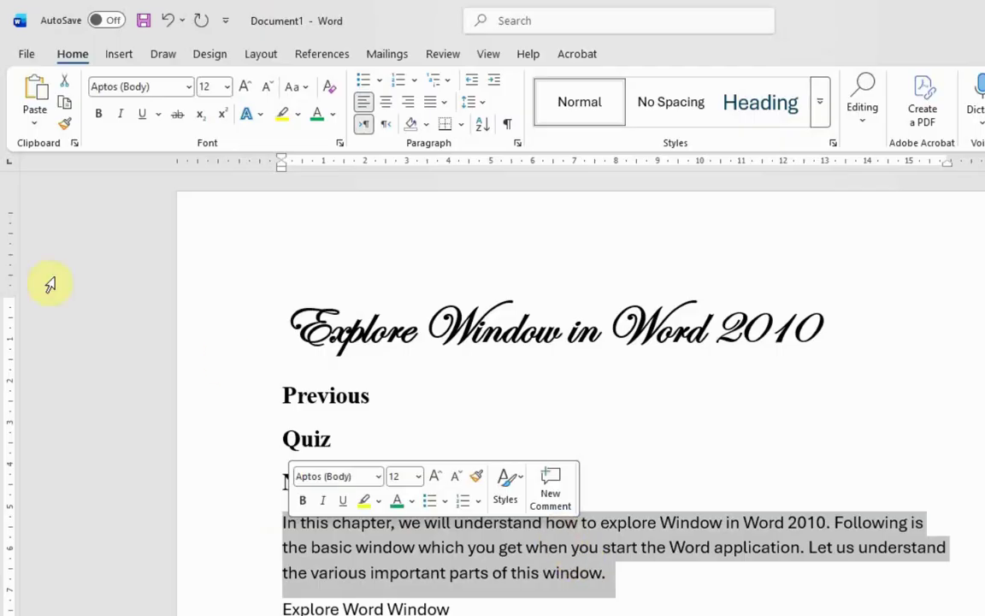
click(100, 118)
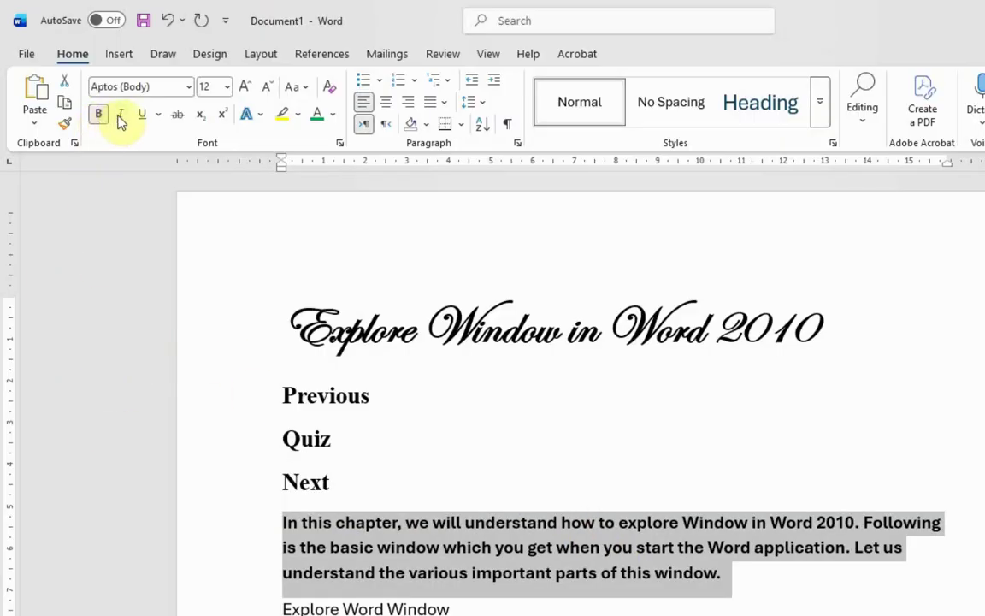
click(120, 118)
click(815, 610)
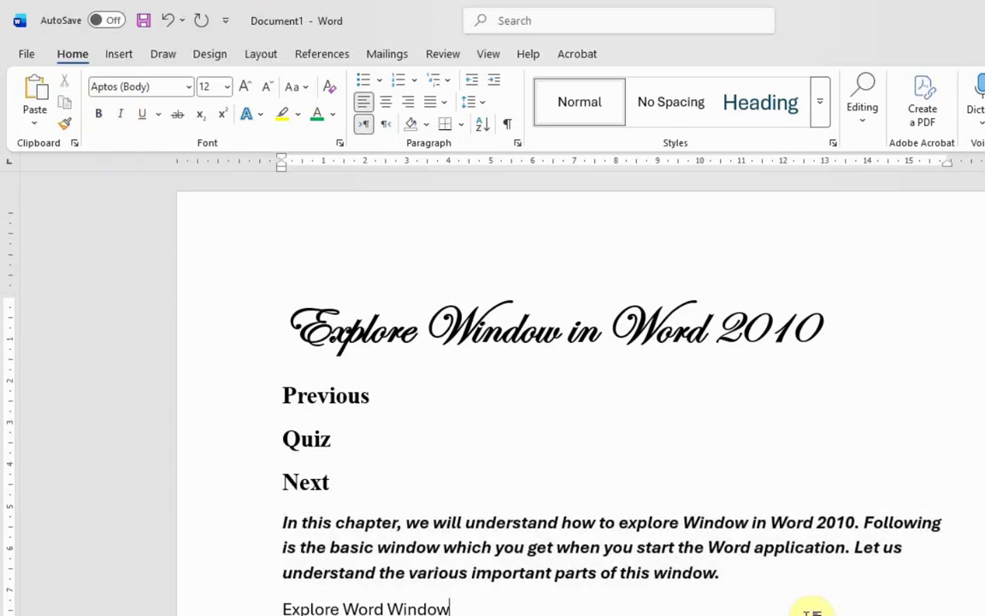
drag(743, 587, 276, 525)
click(792, 333)
Copy the formatting of the Quiz and Next lines onto the Explore Word Window and File Tab lines with Format Painter
scroll(632, 396, down, 3)
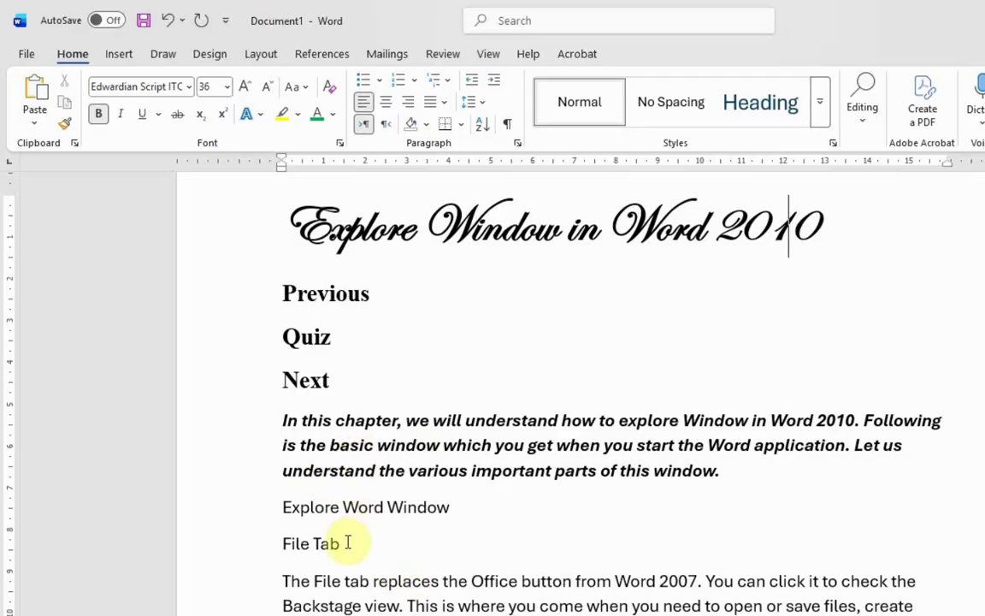
drag(347, 544, 305, 505)
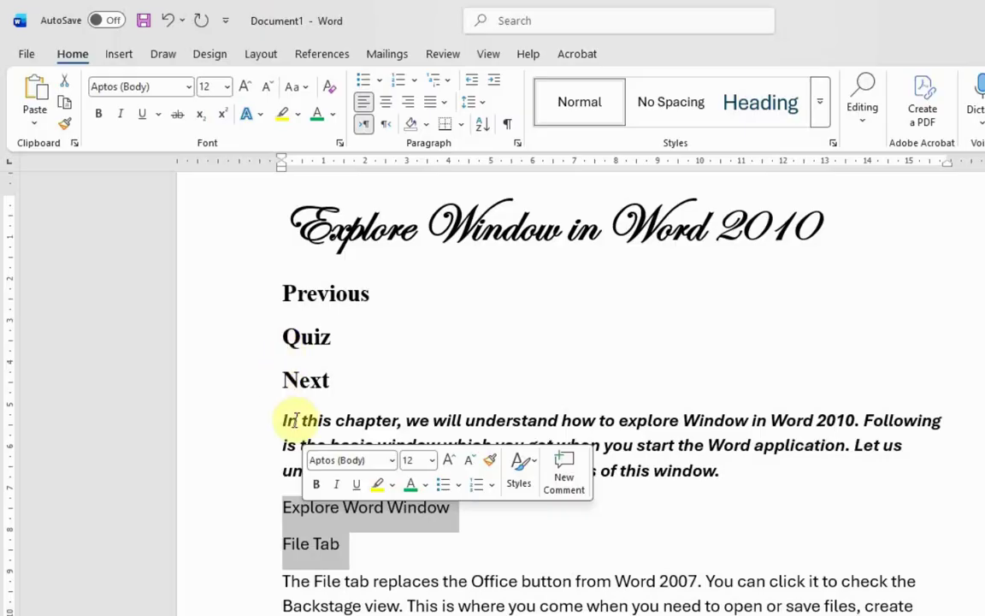
click(341, 552)
drag(336, 386, 284, 335)
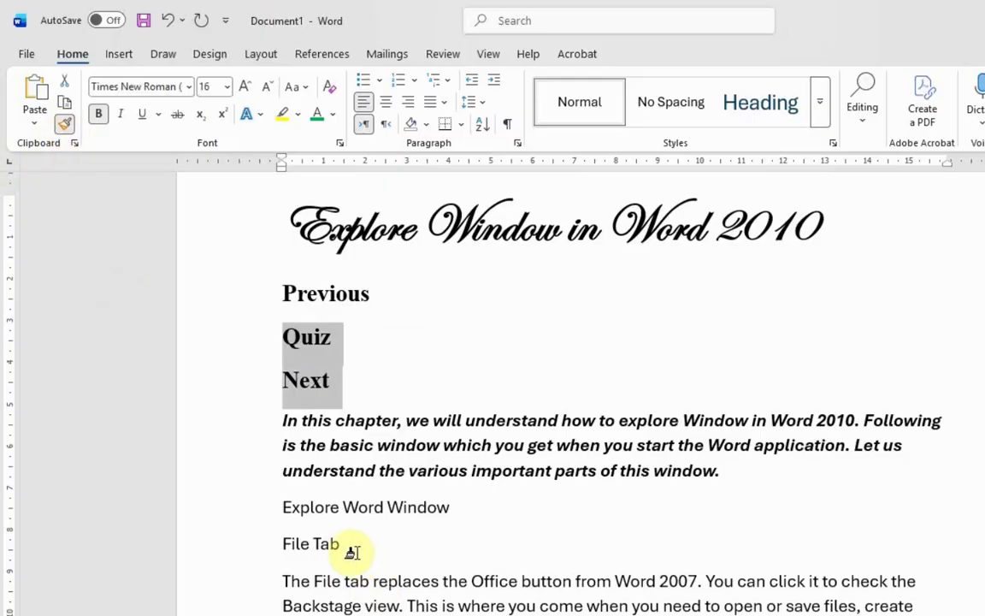
drag(350, 544, 308, 518)
click(443, 562)
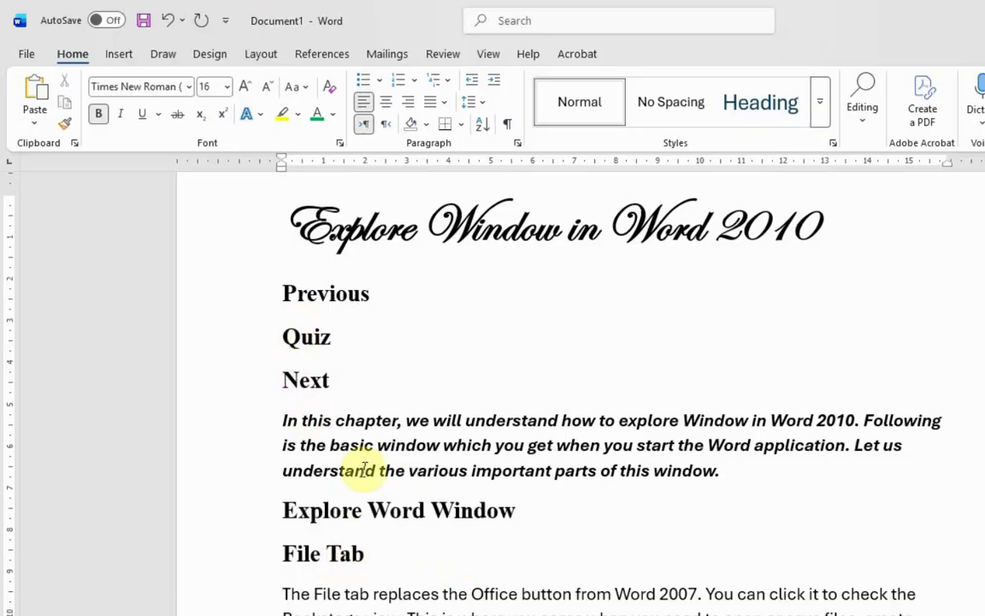
Apply a dotted underline to the paragraph starting "The File tab replaces" and deselect it
scroll(446, 593, down, 2)
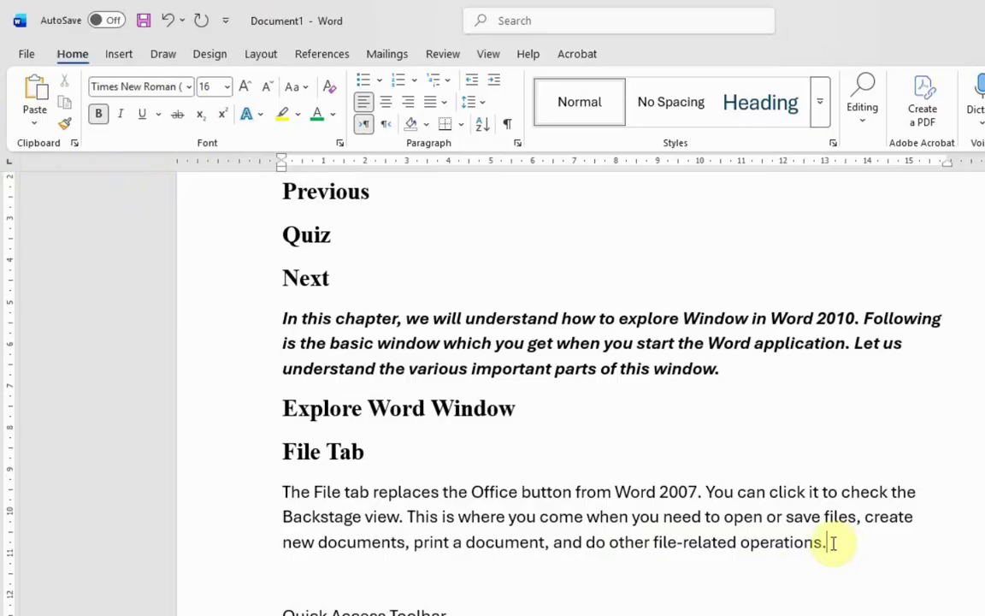
drag(829, 544, 285, 496)
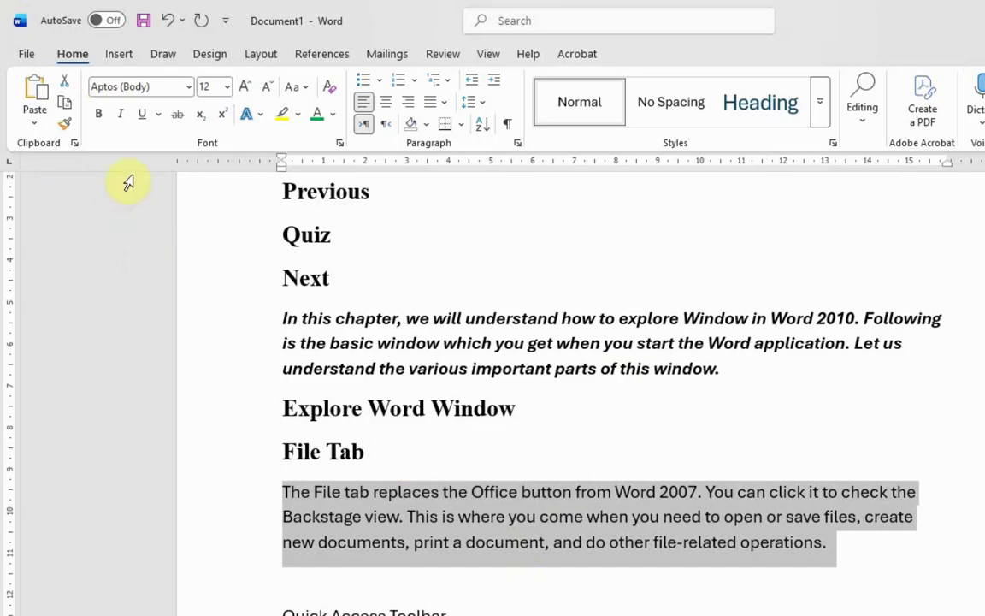
click(159, 116)
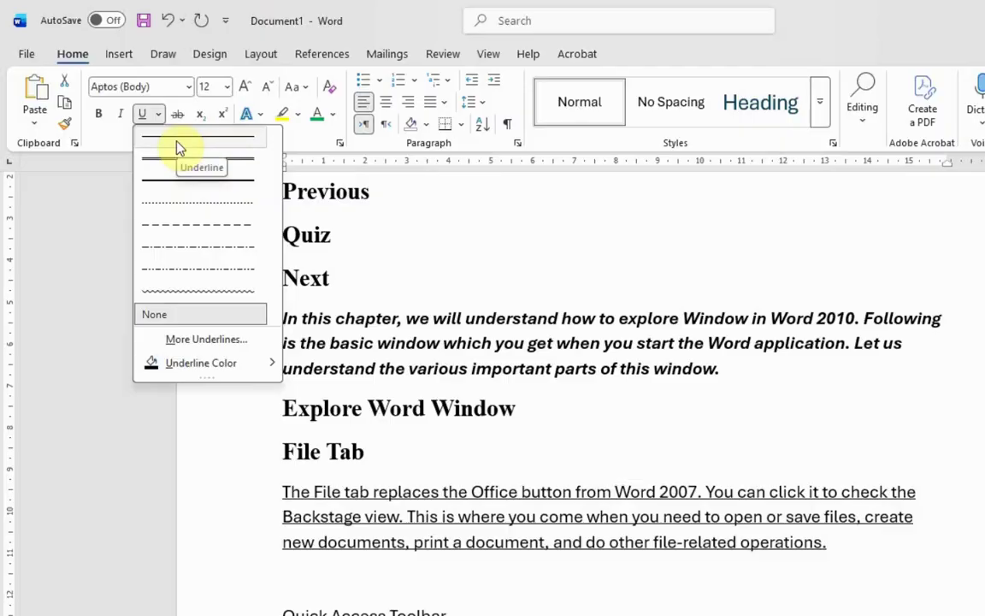
click(181, 211)
click(871, 574)
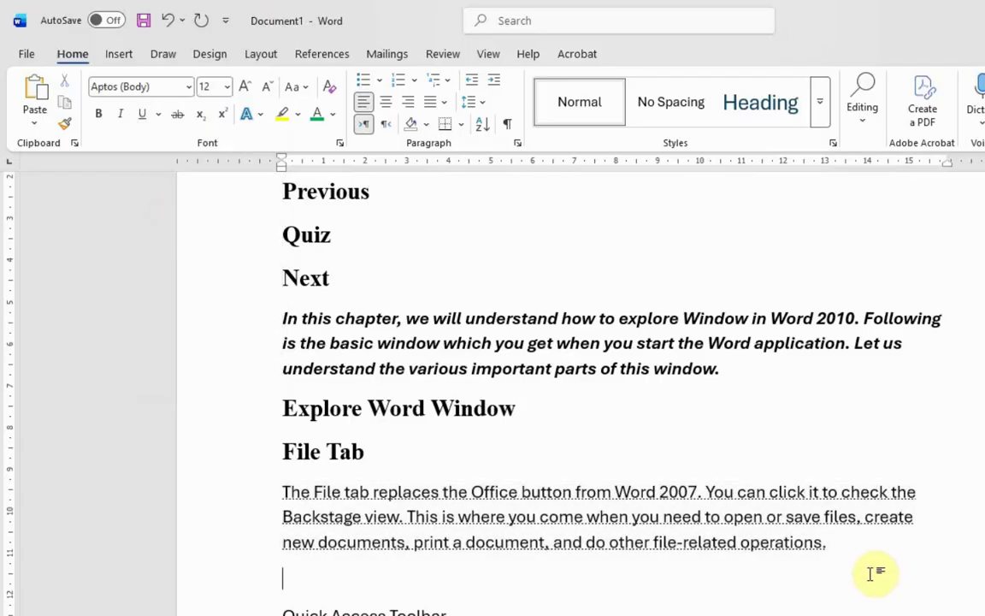
drag(858, 554, 274, 495)
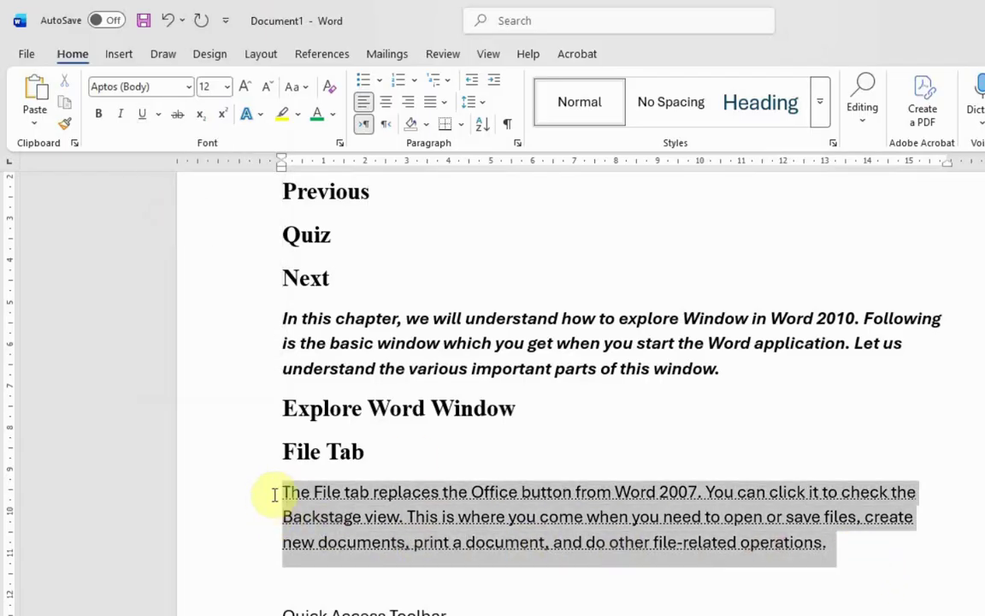
scroll(621, 479, up, 2)
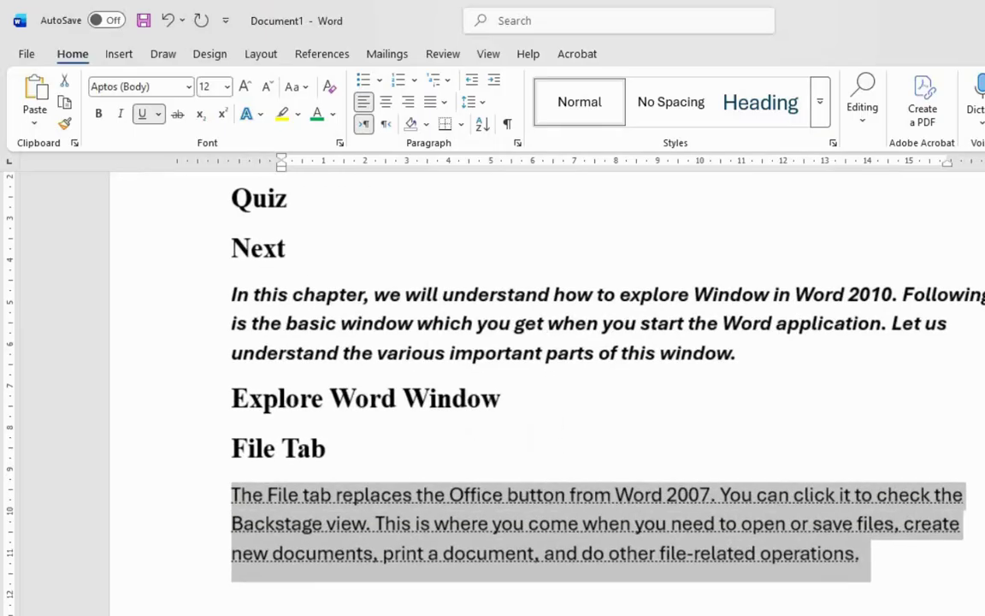
click(748, 597)
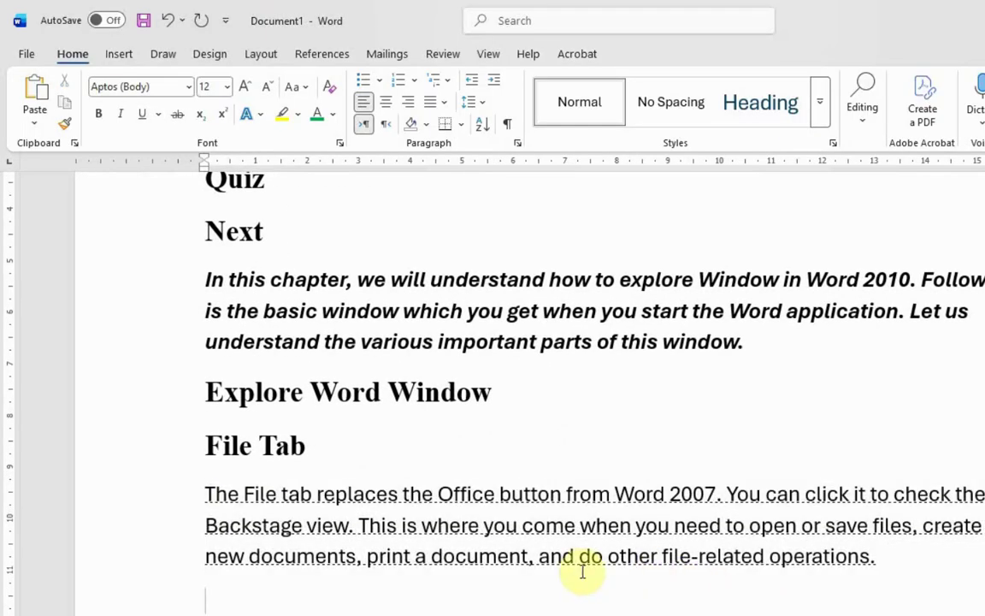
scroll(528, 593, down, 2)
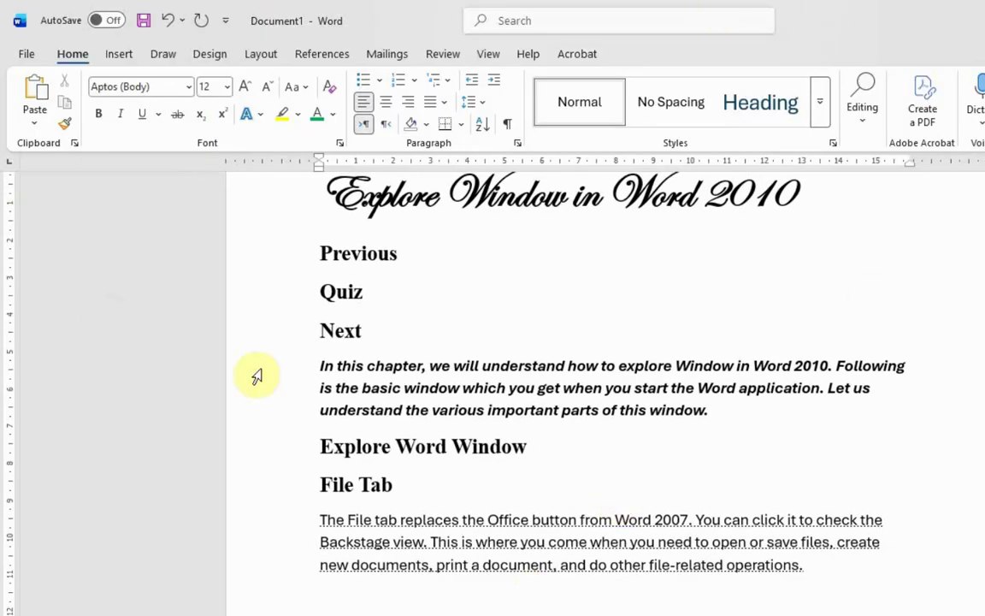
Strike through "Word 2007" in the File Tab paragraph and set its font colour to standard red
scroll(665, 449, down, 2)
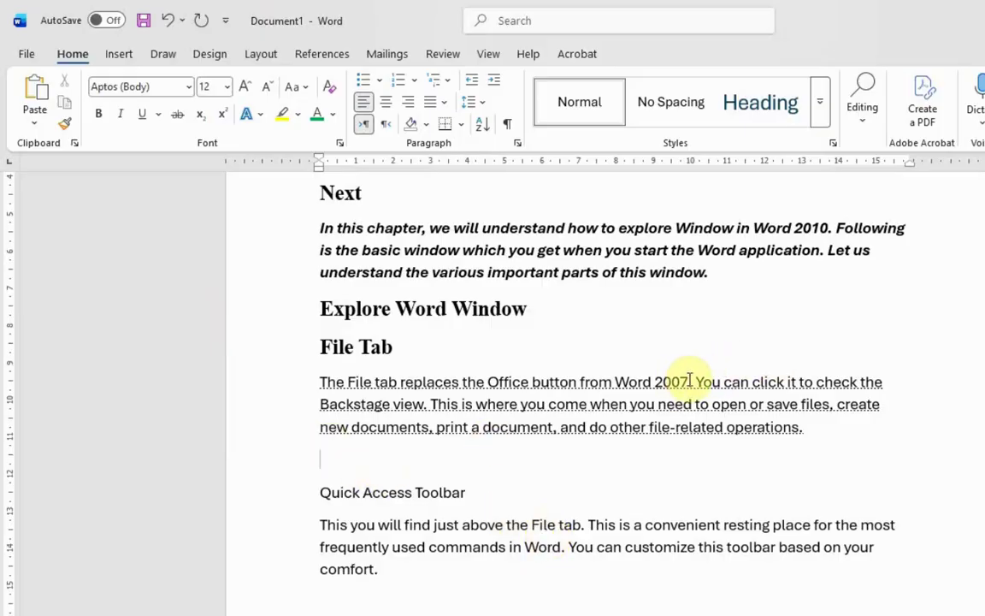
drag(690, 380, 640, 382)
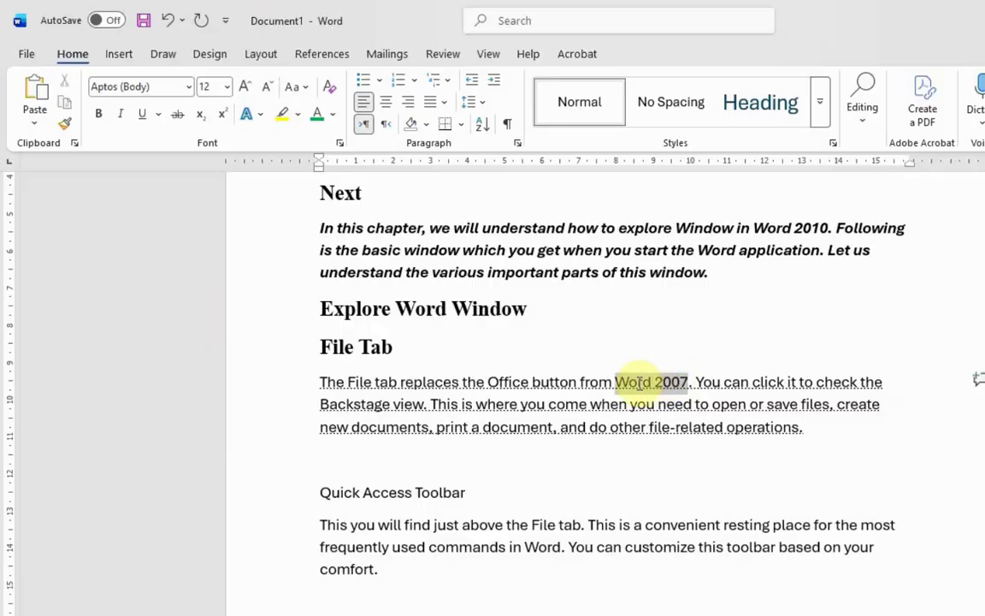
drag(640, 383, 638, 383)
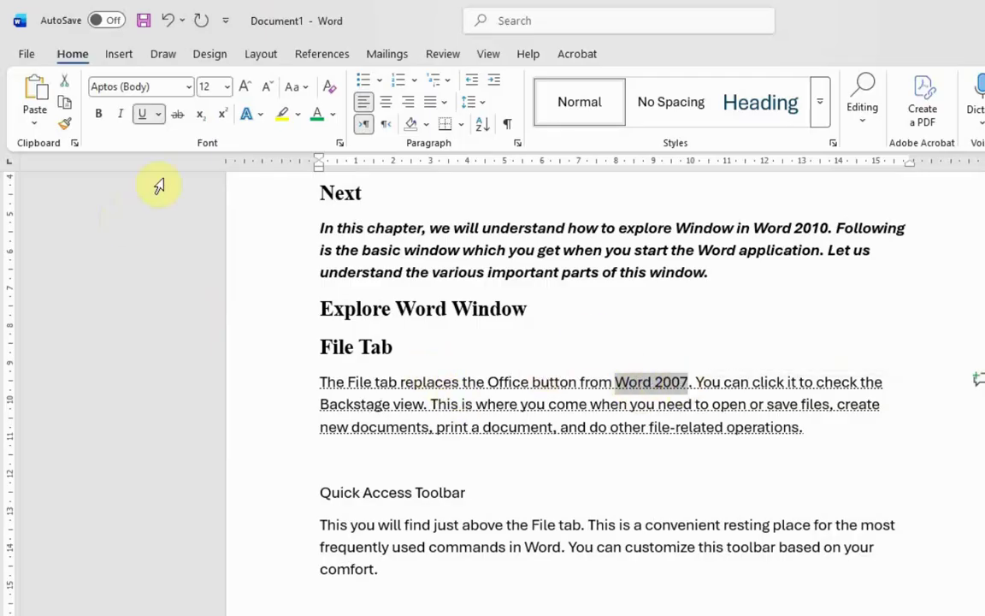
click(177, 115)
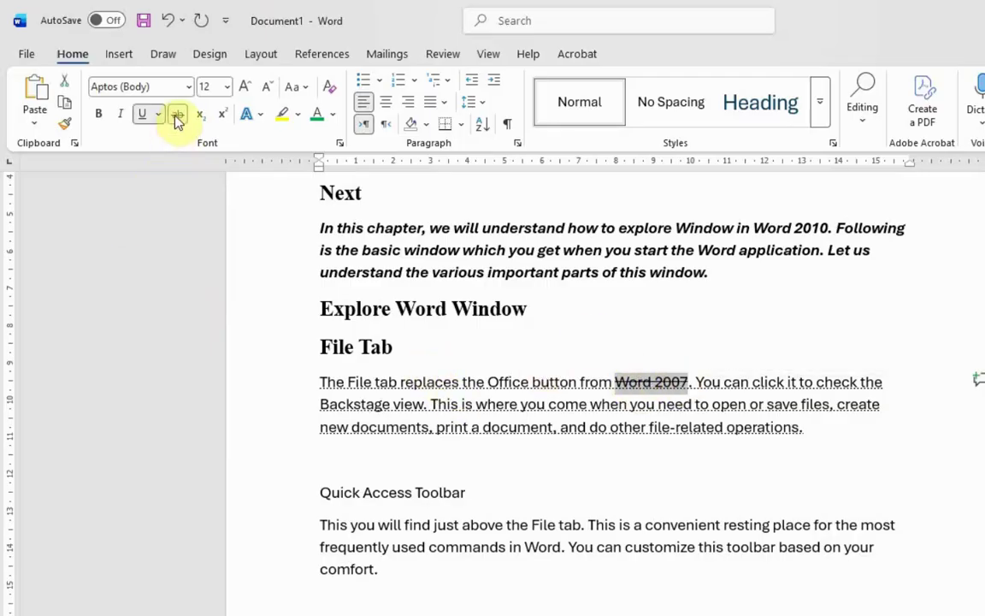
click(332, 115)
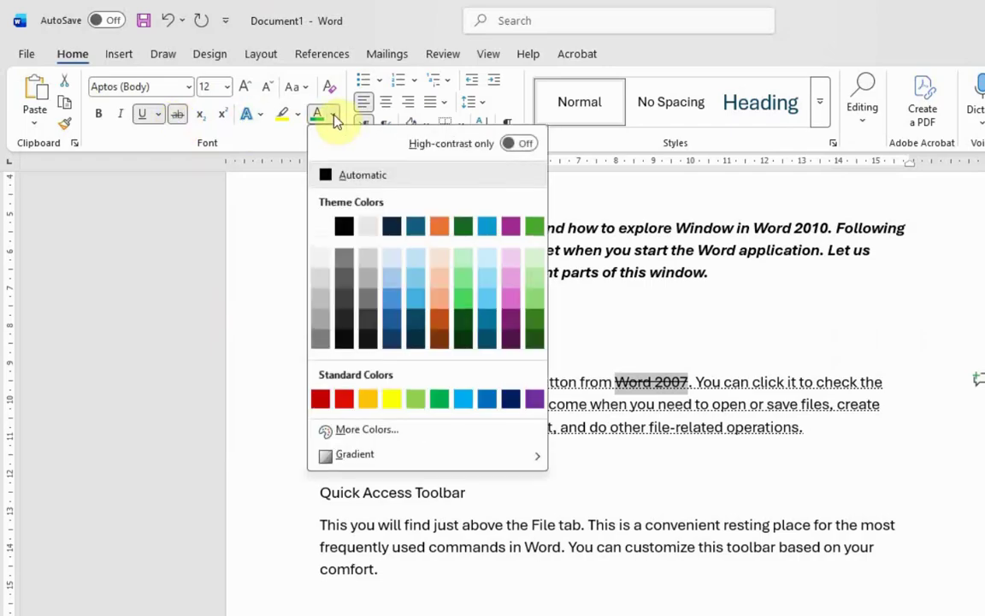
click(344, 398)
click(858, 382)
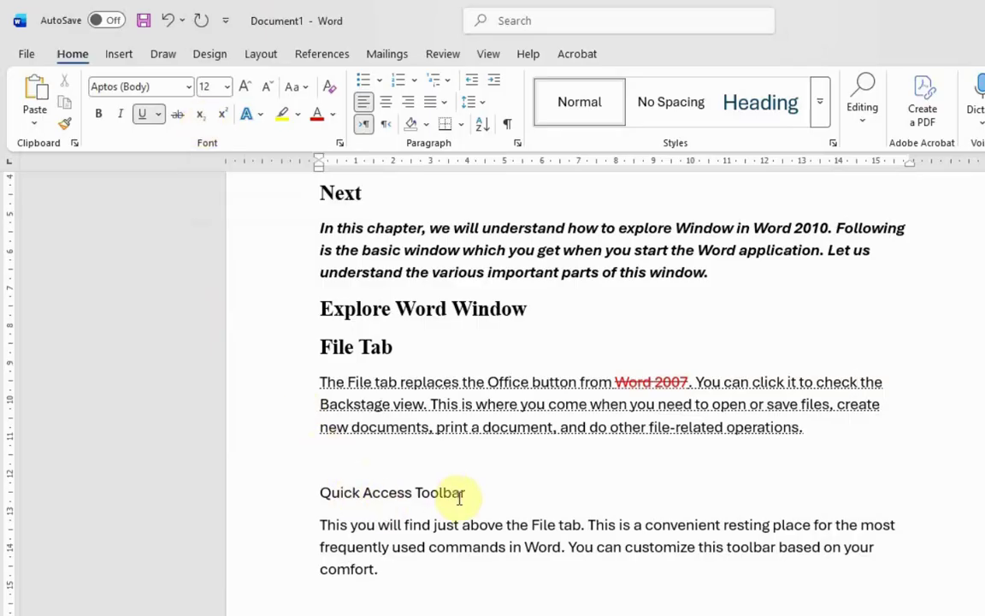
Try subscript on the word "Toolbar" in the Quick Access Toolbar line, then undo it
drag(469, 497, 422, 493)
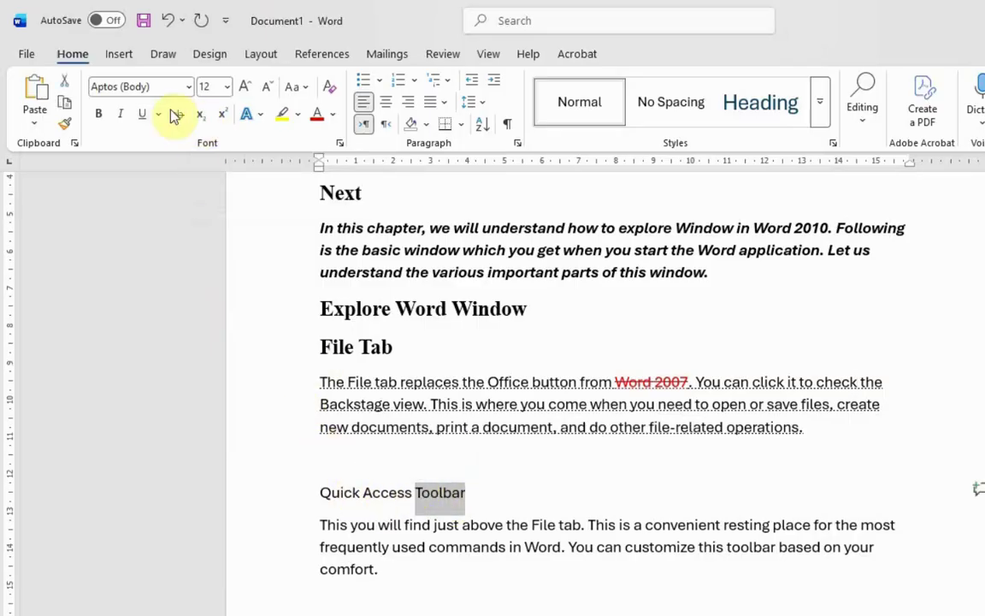
click(201, 116)
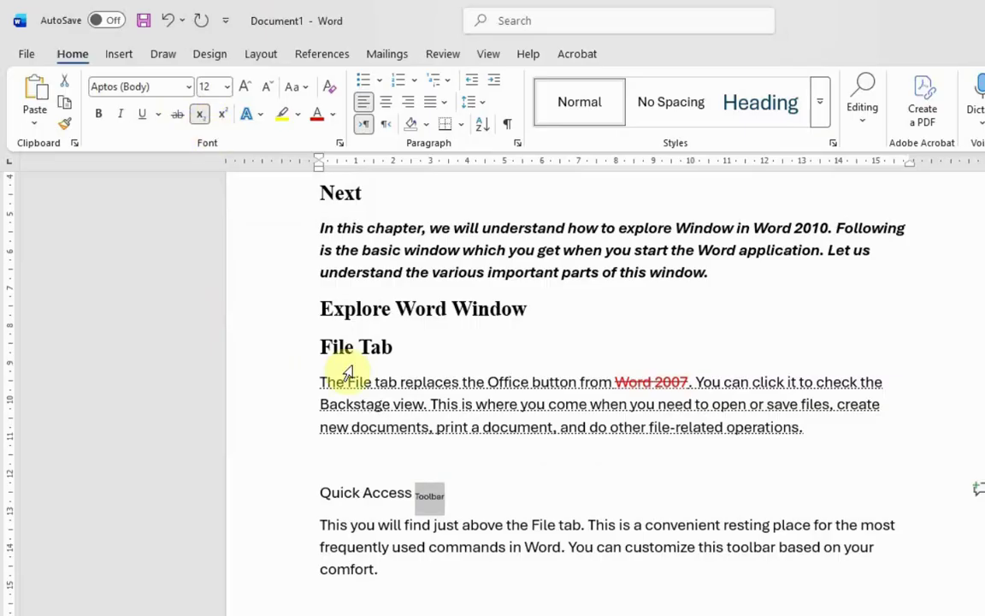
click(454, 493)
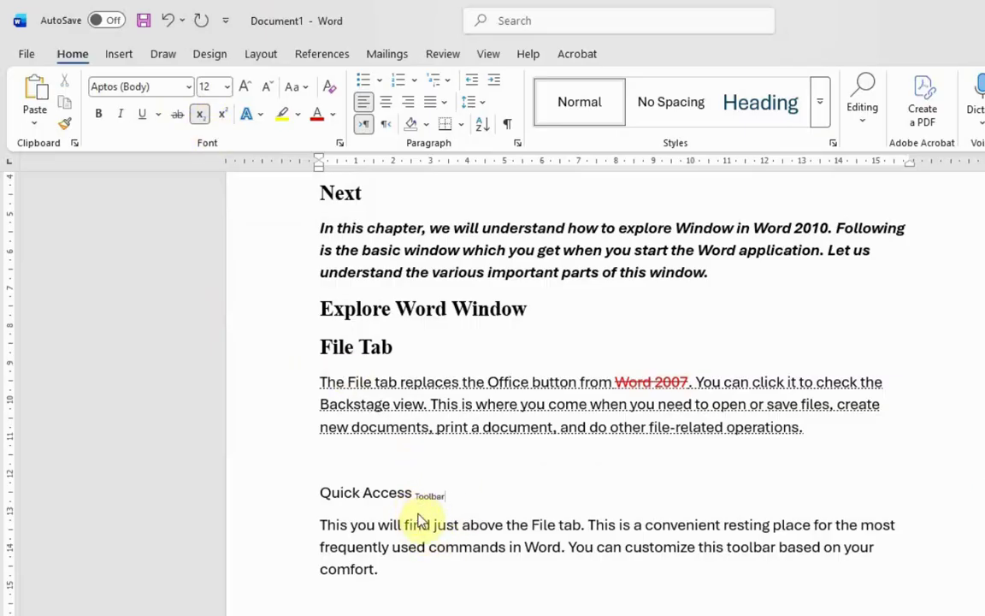
key(ctrl+z)
click(469, 498)
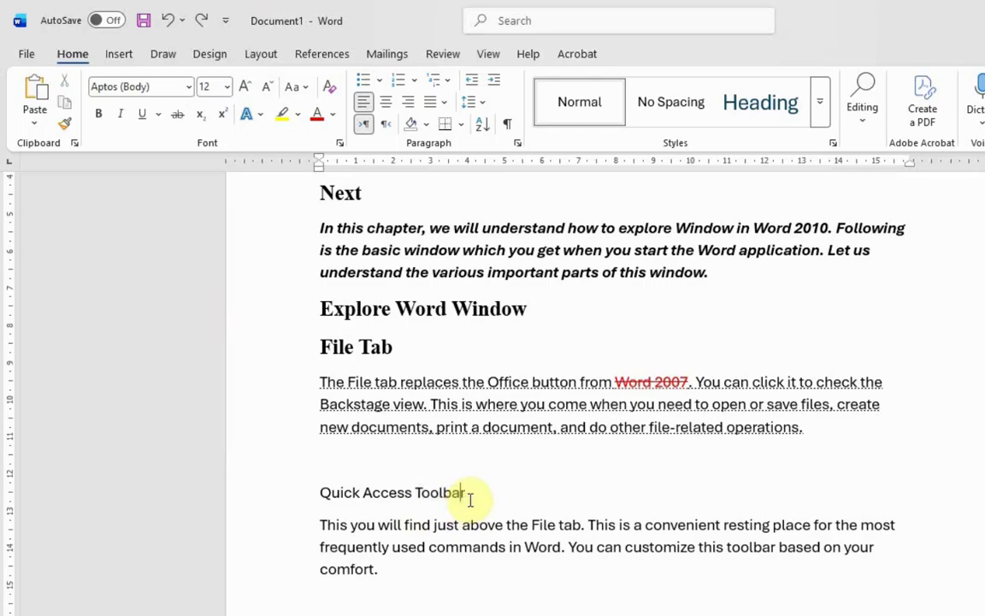
Add "X2" after "comfort." at the end of the Quick Access Toolbar paragraph and make the 2 subscript
click(413, 572)
text(x)
drag(390, 569, 399, 569)
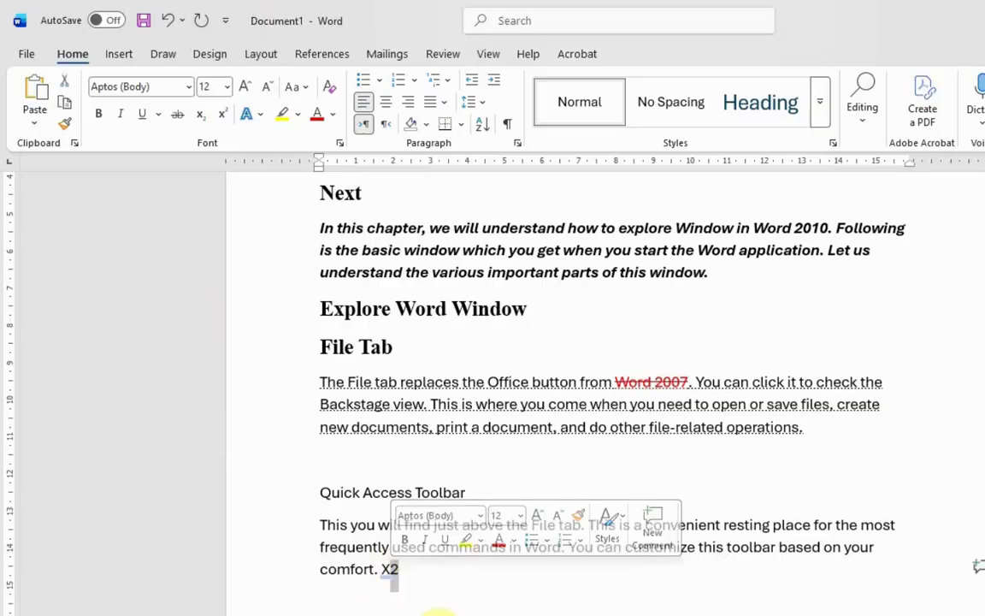
click(204, 125)
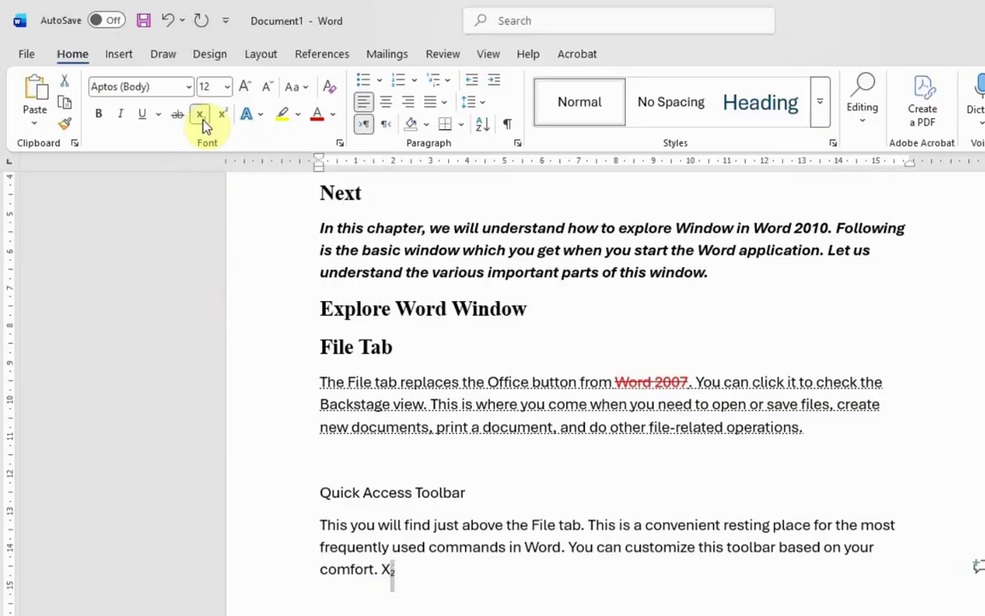
click(434, 576)
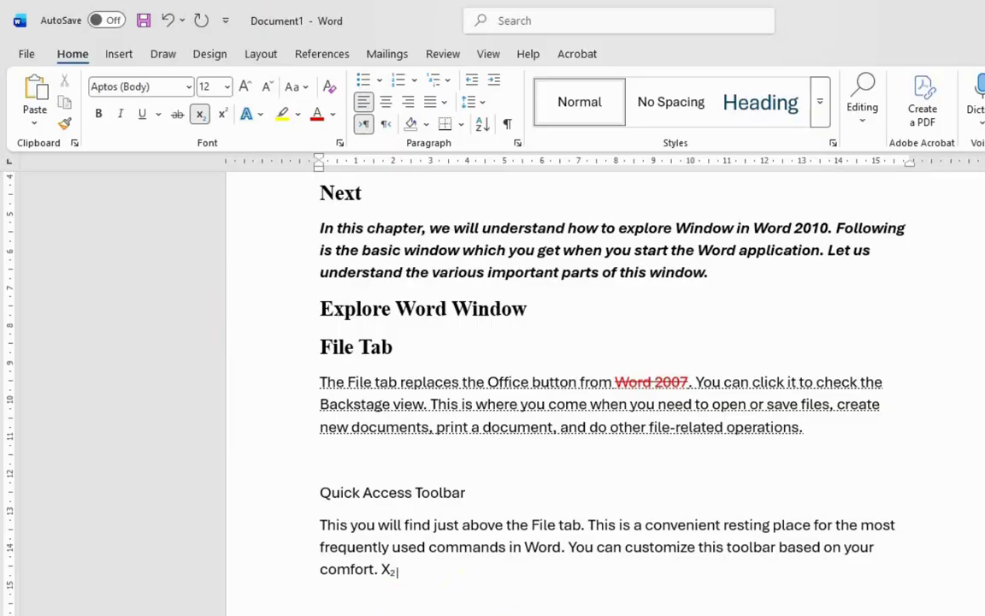
Add "X3" after the subscripted X2 and make the 3 superscript
text(xx)
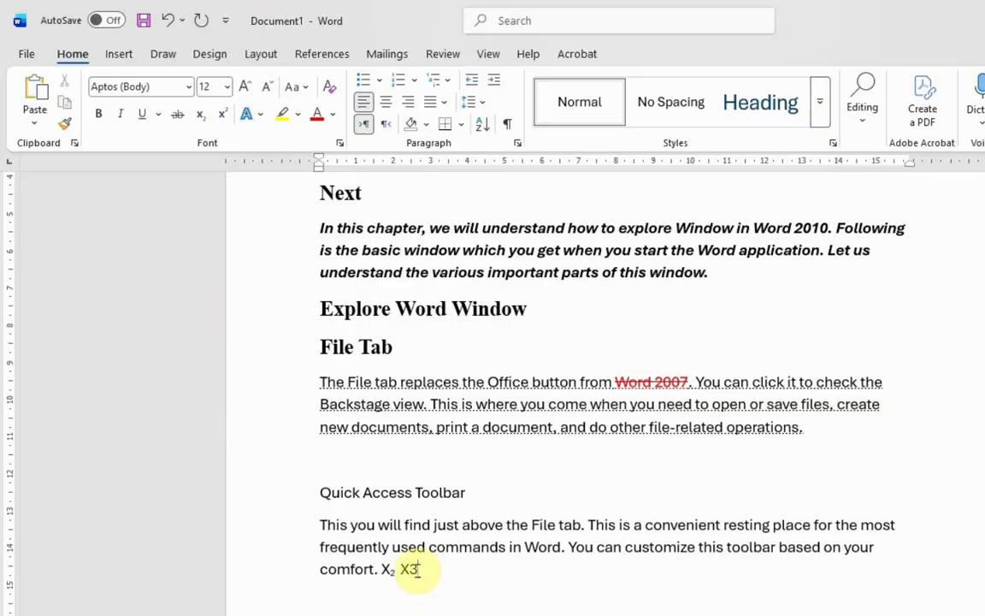
drag(410, 569, 413, 597)
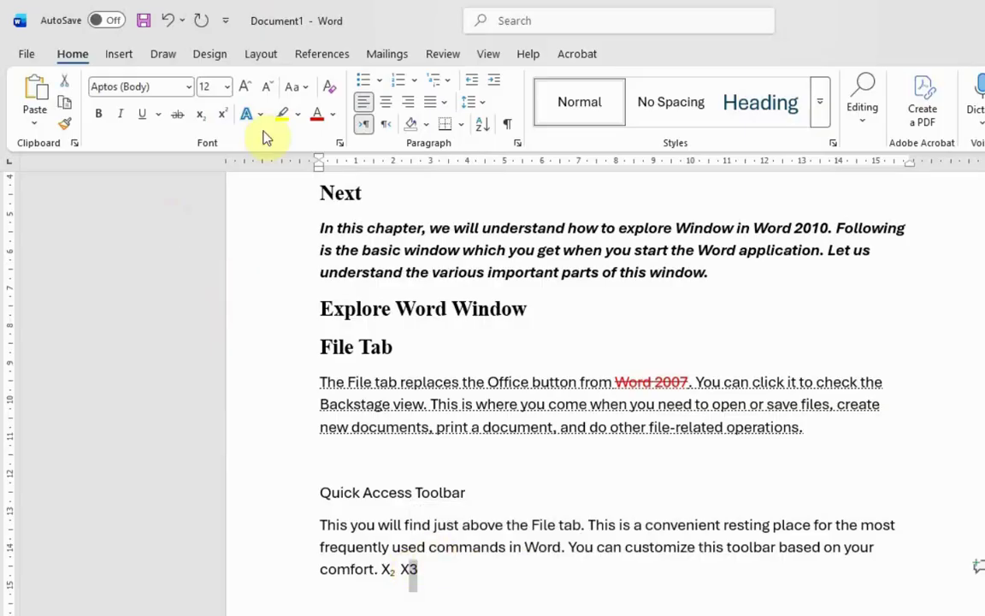
click(222, 116)
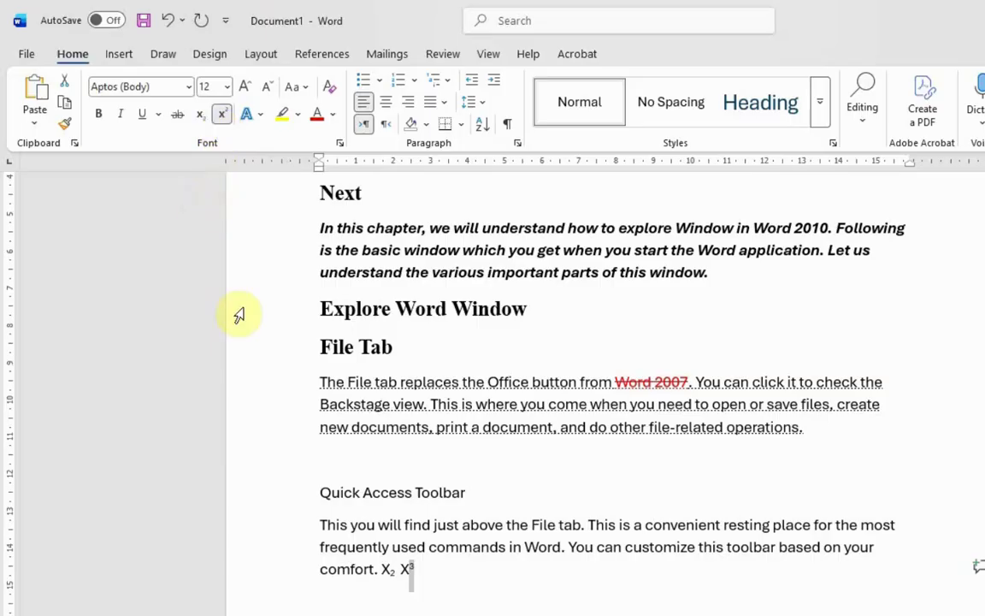
click(497, 603)
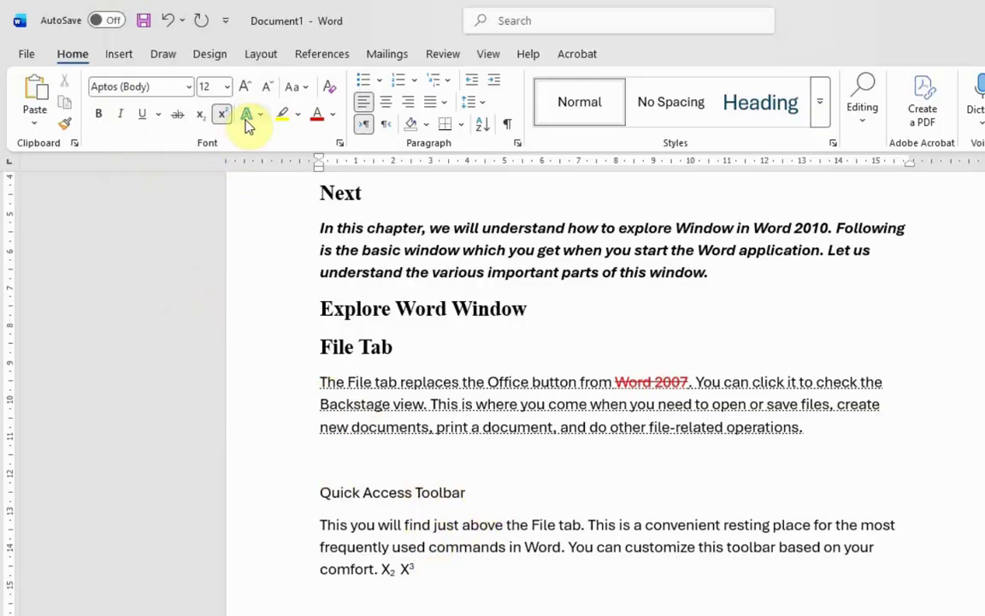
Apply the dark green fill text effect to the Quick Access Toolbar line
drag(484, 501, 325, 495)
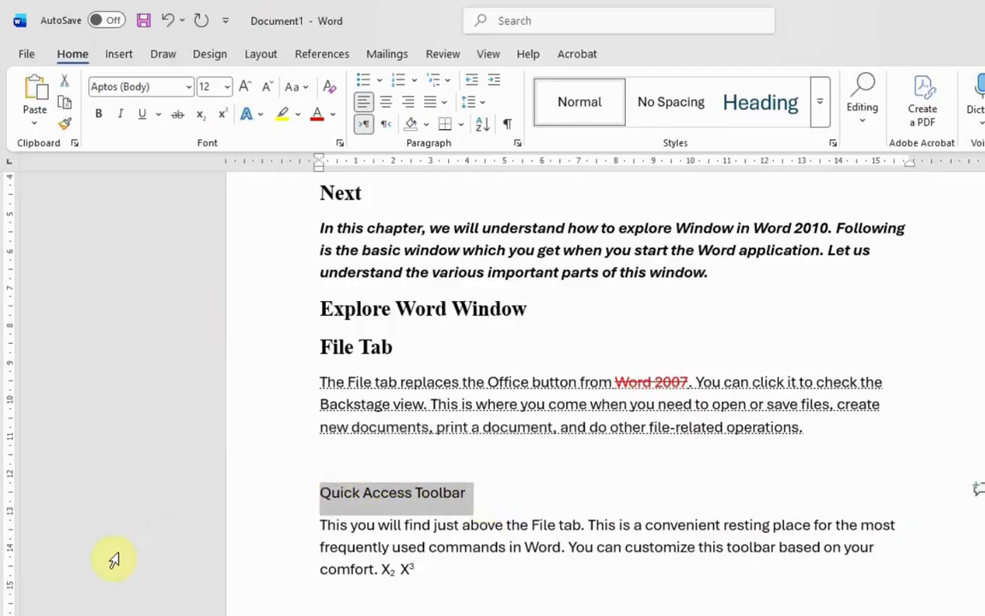
click(260, 115)
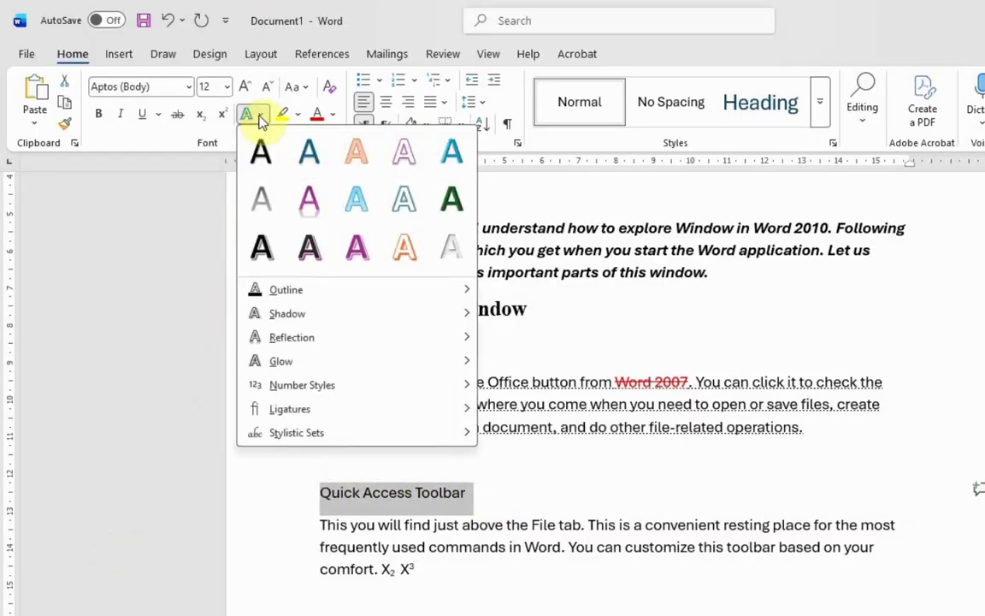
click(451, 201)
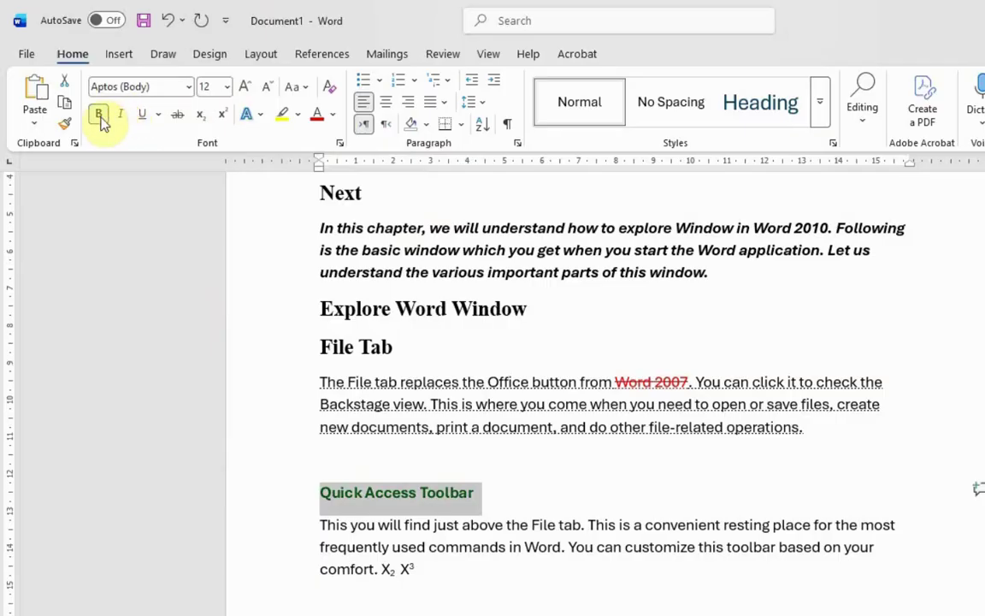
Increase the font size of the "Quick Access Toolbar" line to 24
click(246, 87)
click(246, 86)
click(246, 87)
click(247, 86)
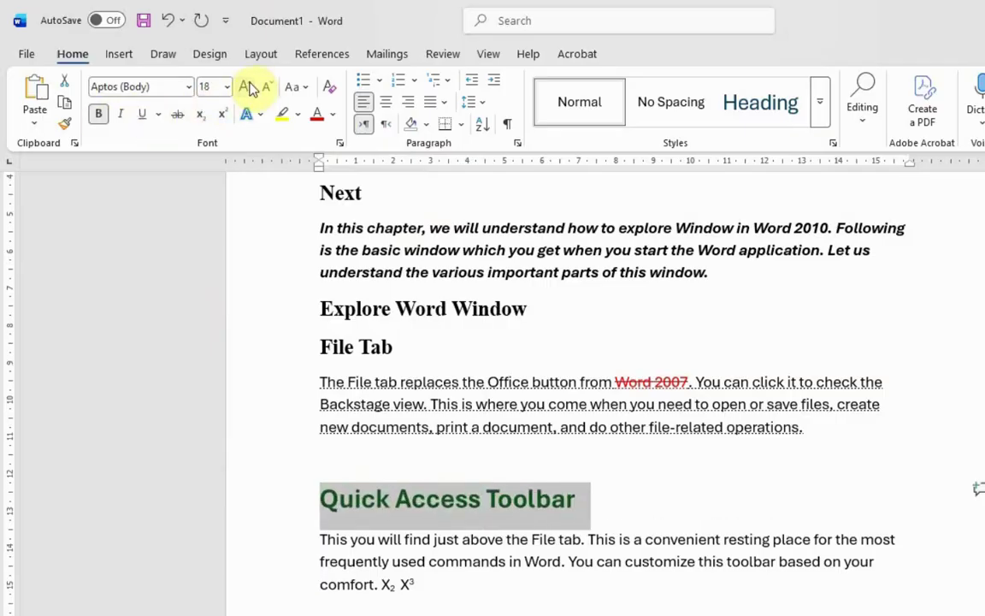
click(247, 86)
click(247, 86)
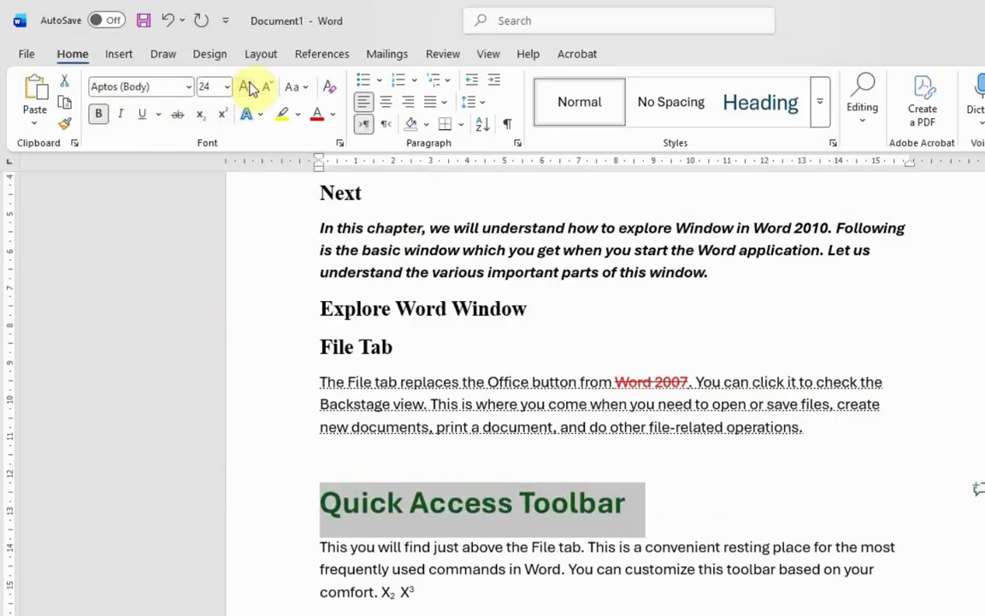
Change the font of the "Quick Access Toolbar" line to Edwardian Script ITC
click(187, 88)
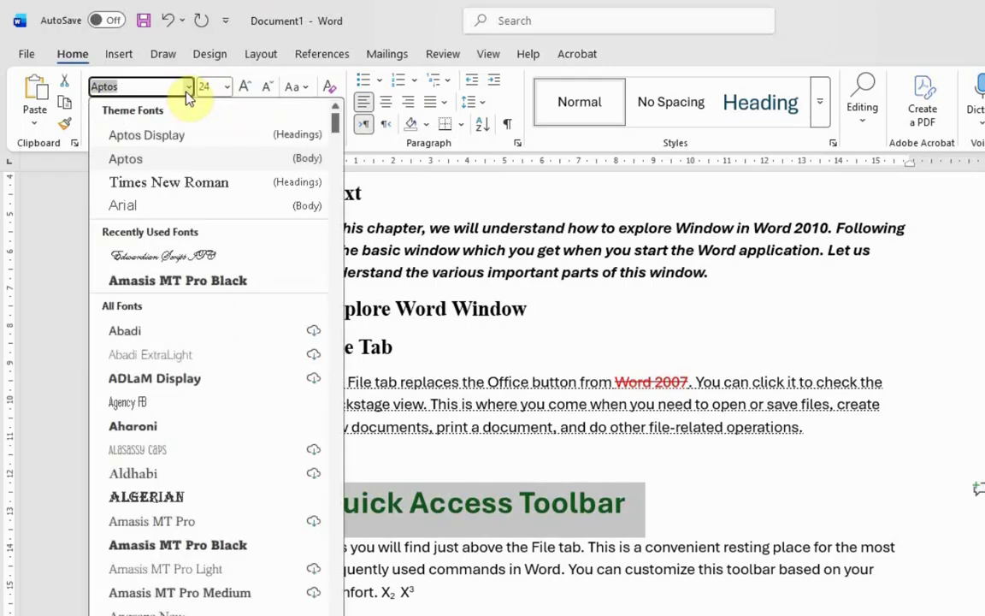
click(163, 256)
click(584, 518)
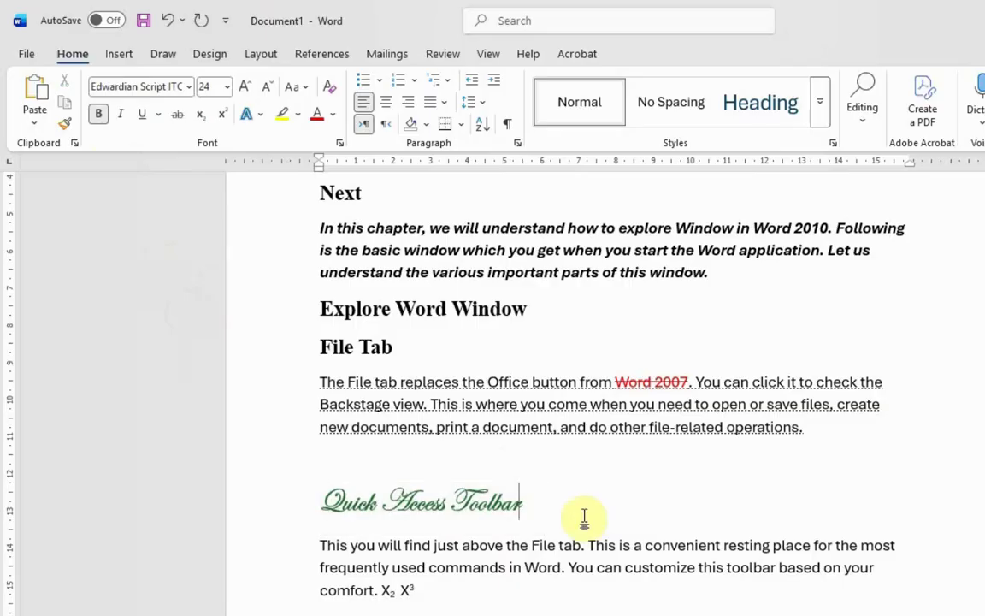
Increase the font size of the Edwardian Script "Quick Access Toolbar" line to 48
drag(555, 510, 297, 519)
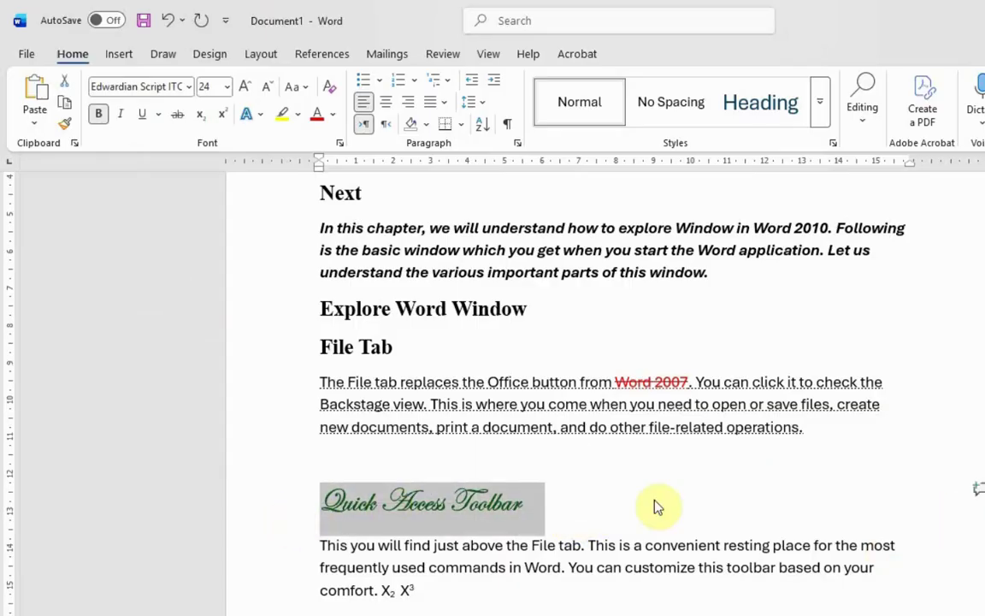
click(245, 88)
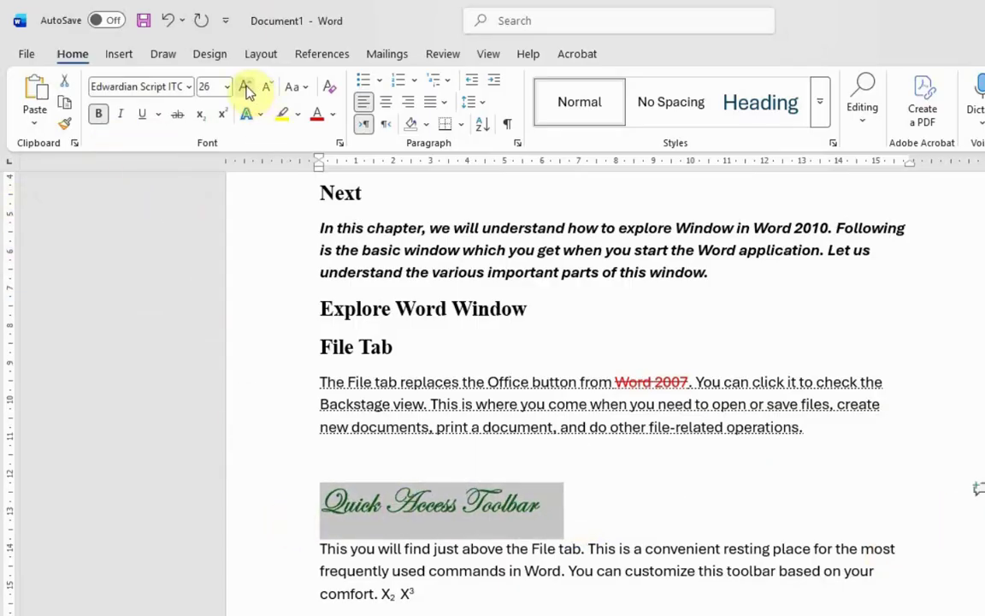
click(246, 87)
click(246, 87)
click(245, 88)
click(823, 520)
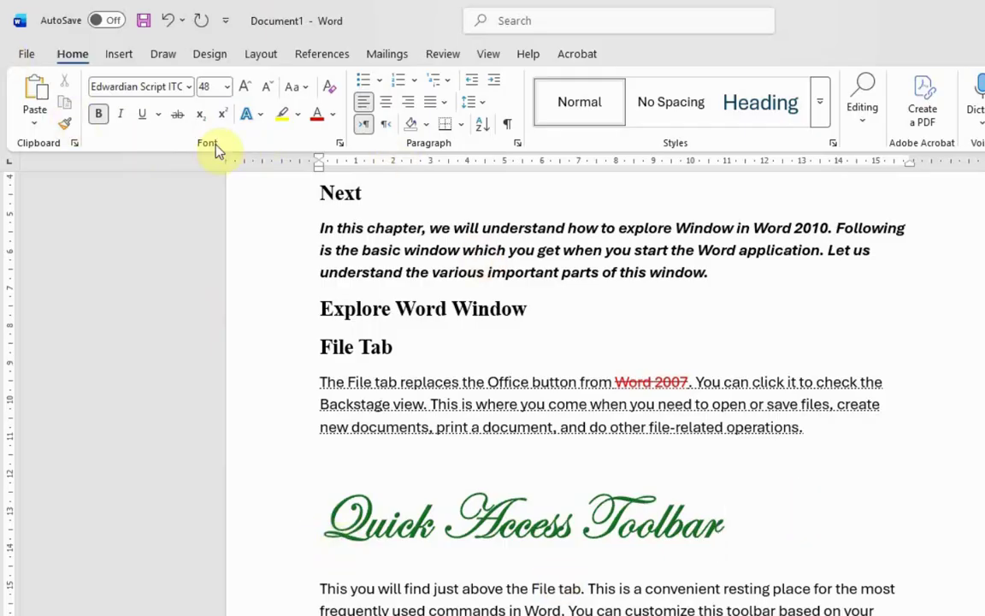
Highlight the whole paragraph below the "Quick Access Toolbar" heading in yellow
scroll(770, 470, down, 1)
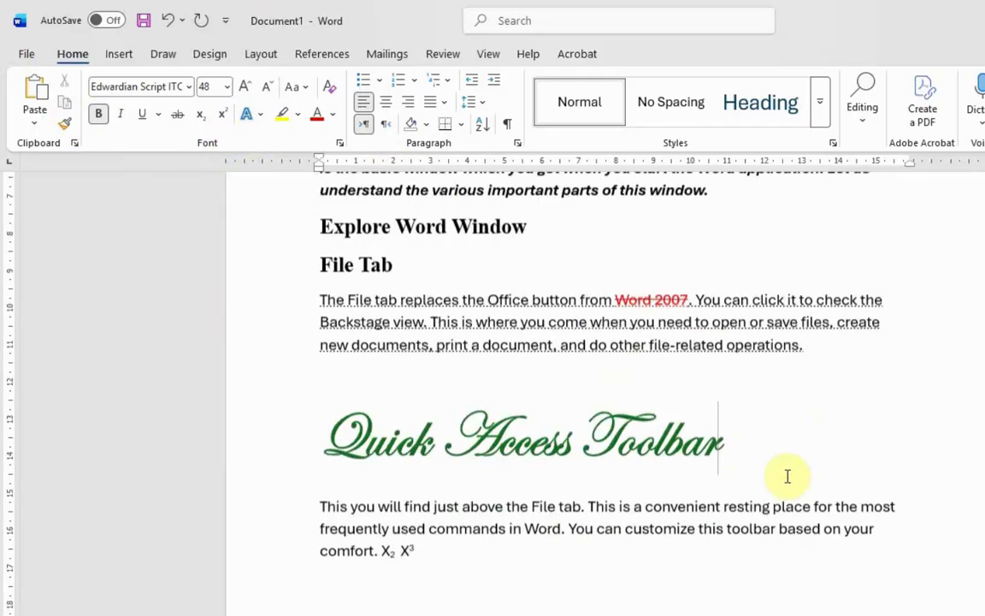
drag(418, 547, 332, 497)
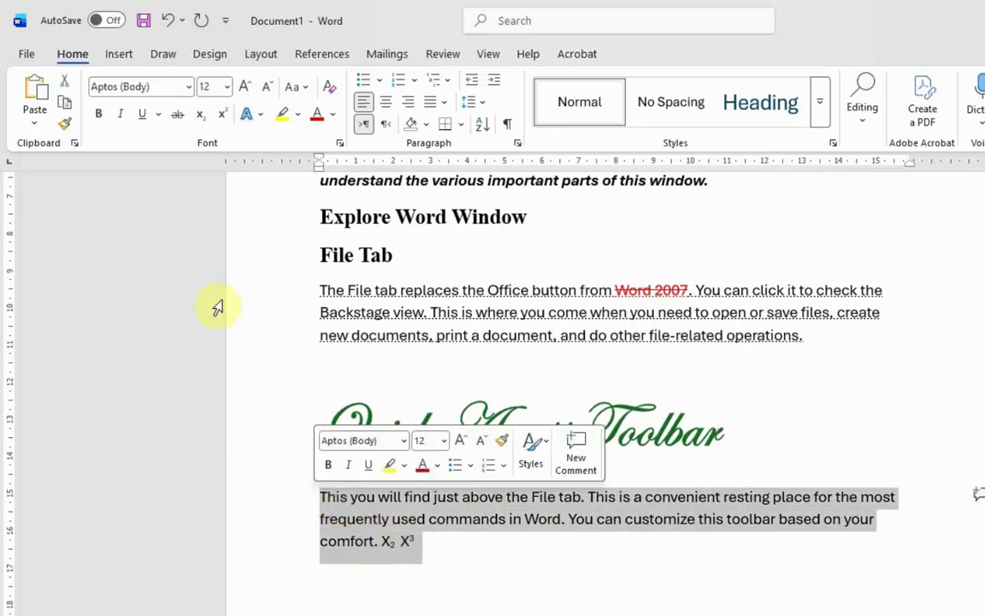
click(298, 118)
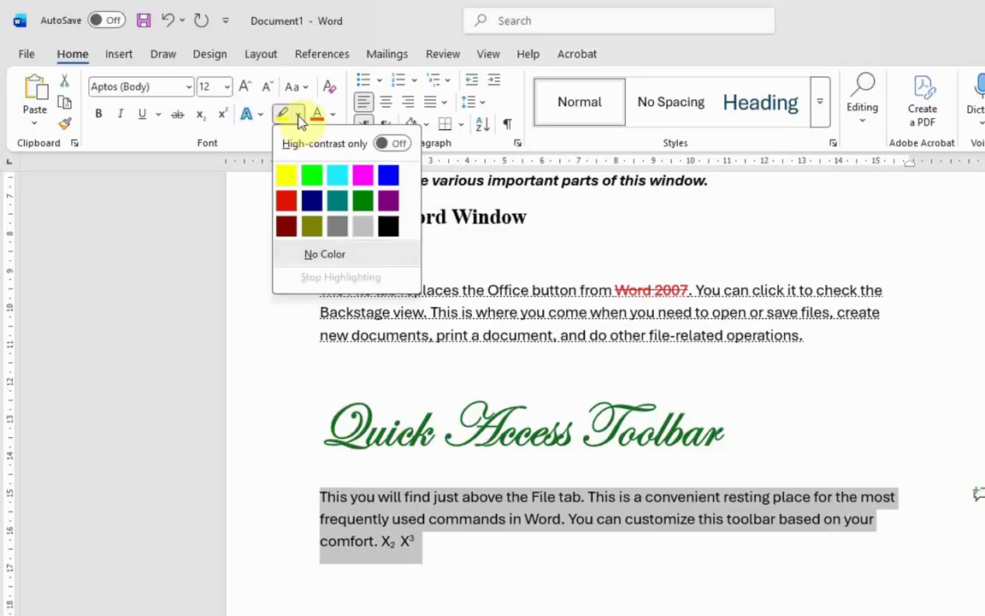
click(289, 186)
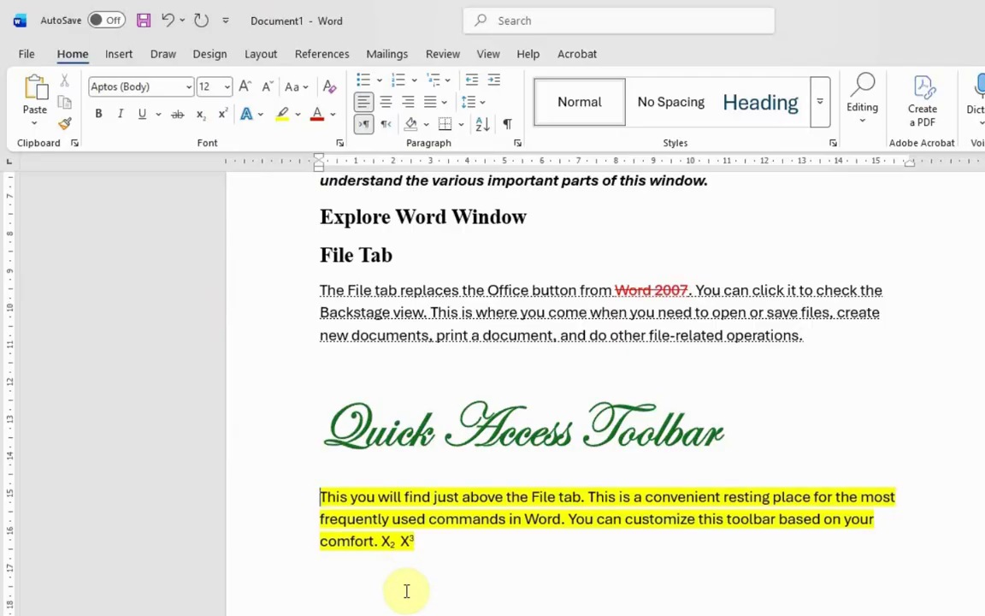
click(424, 536)
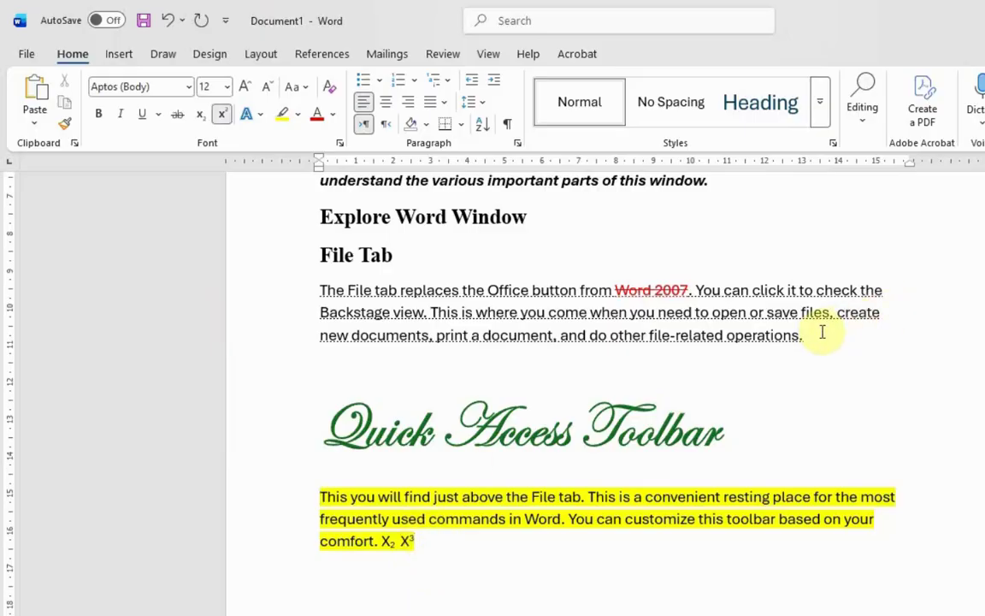
Copy the yellow-highlighted paragraph and paste it on a new line below the original
drag(425, 541, 338, 500)
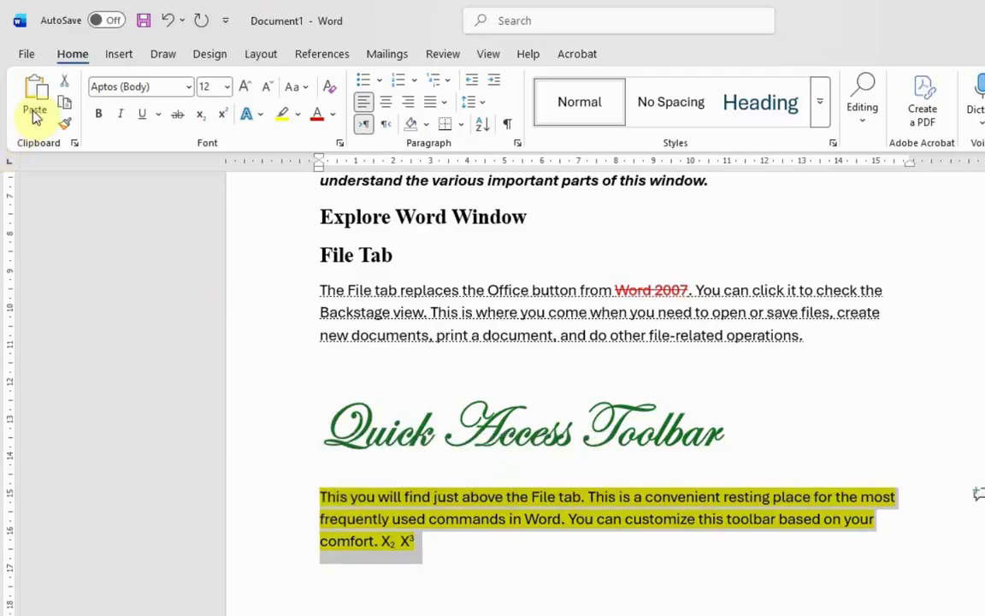
click(65, 124)
click(456, 569)
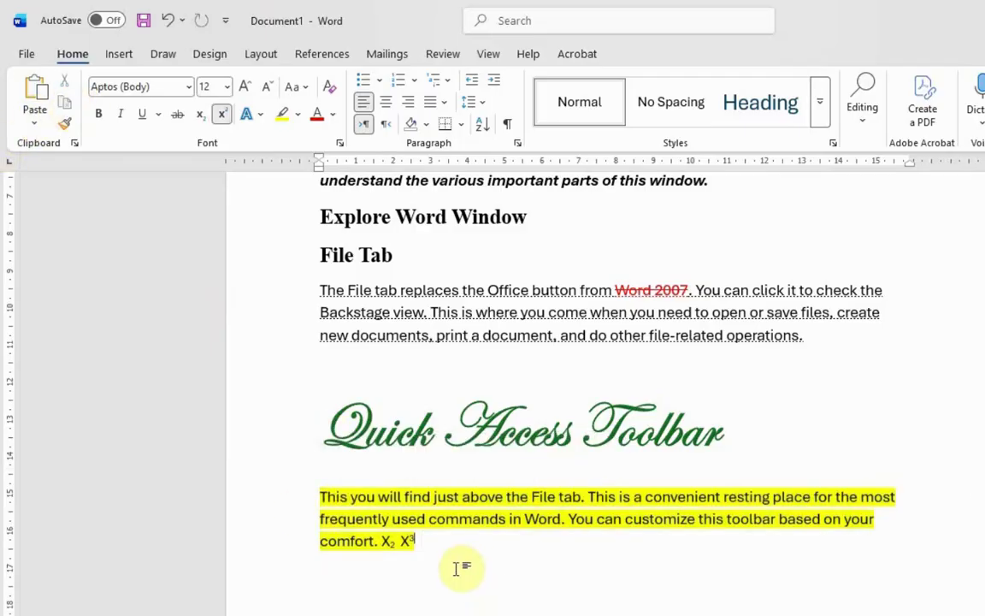
key(Return)
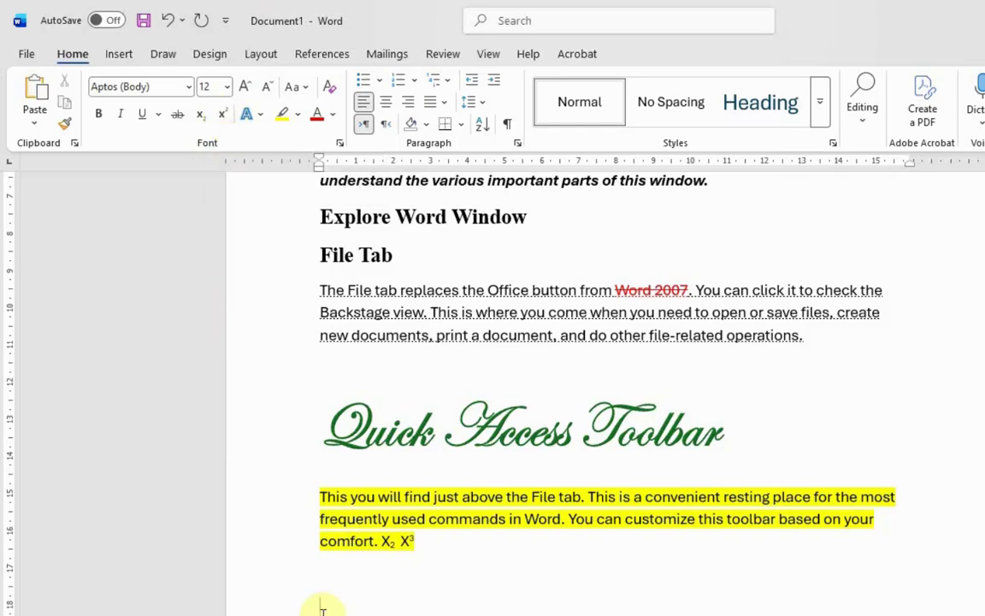
click(35, 90)
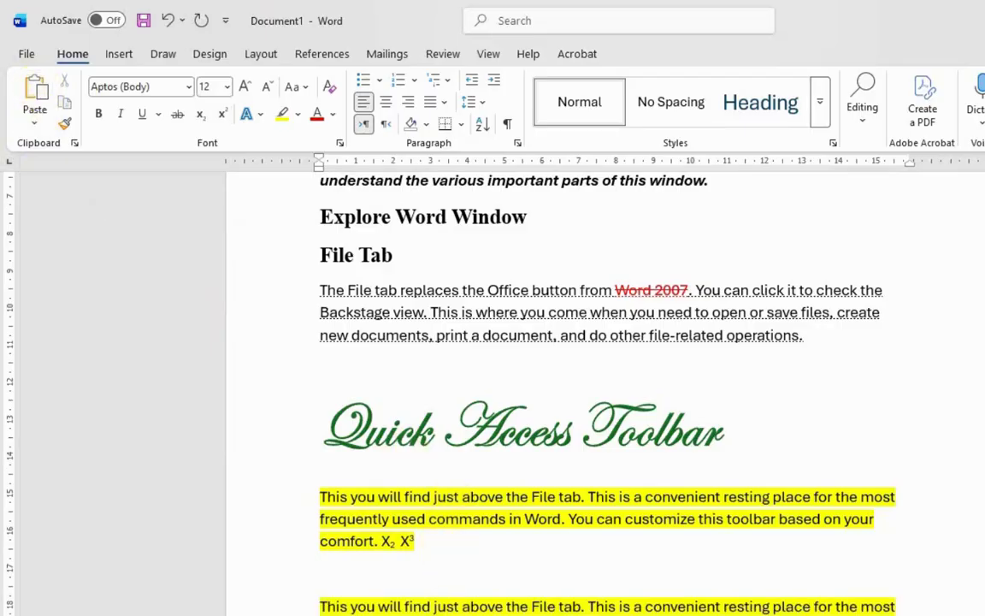
Change the pasted copy of the highlighted paragraph to lowercase and then to UPPERCASE
triple_click(340, 605)
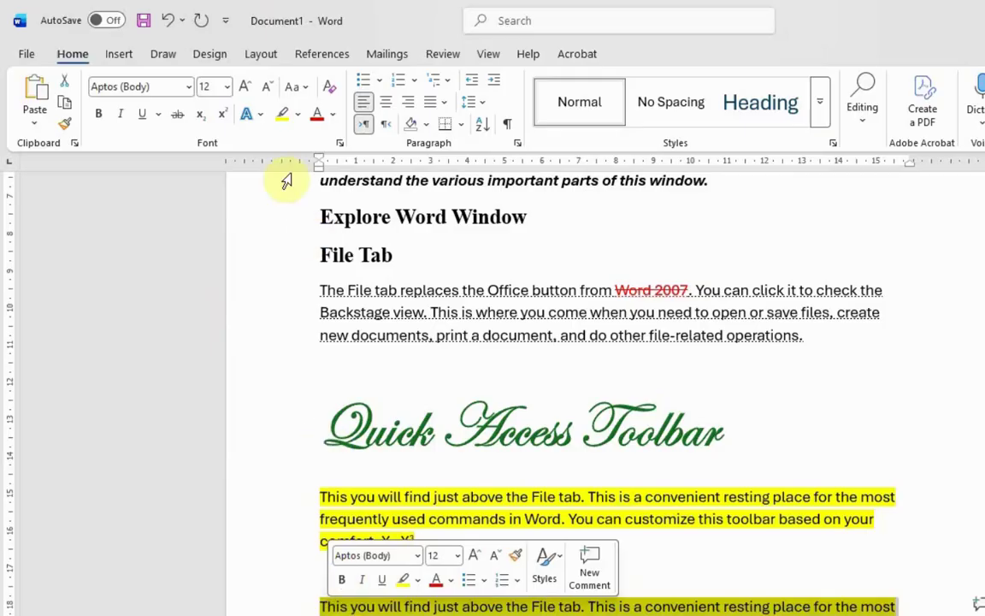
click(306, 89)
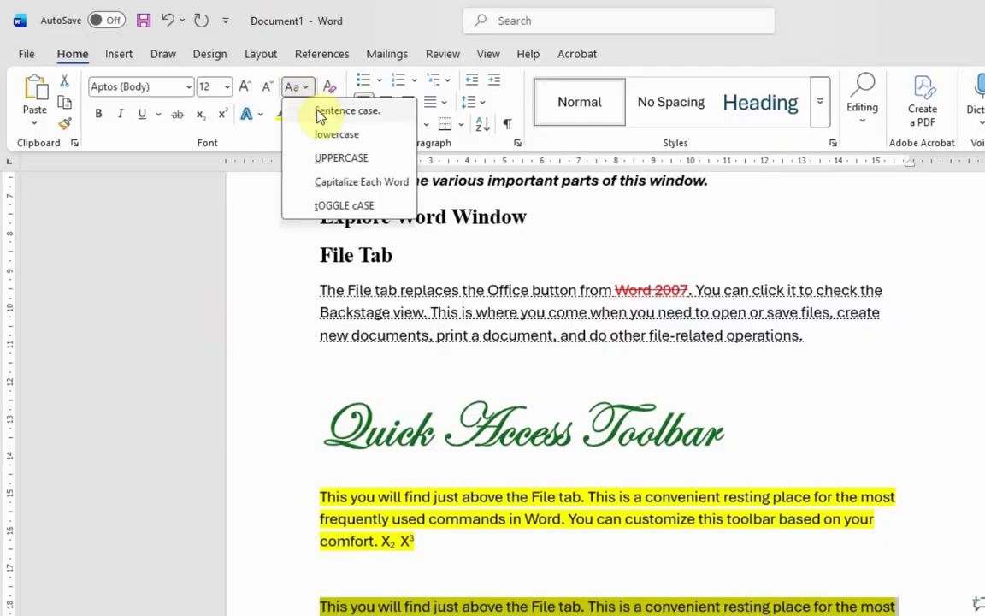
click(335, 137)
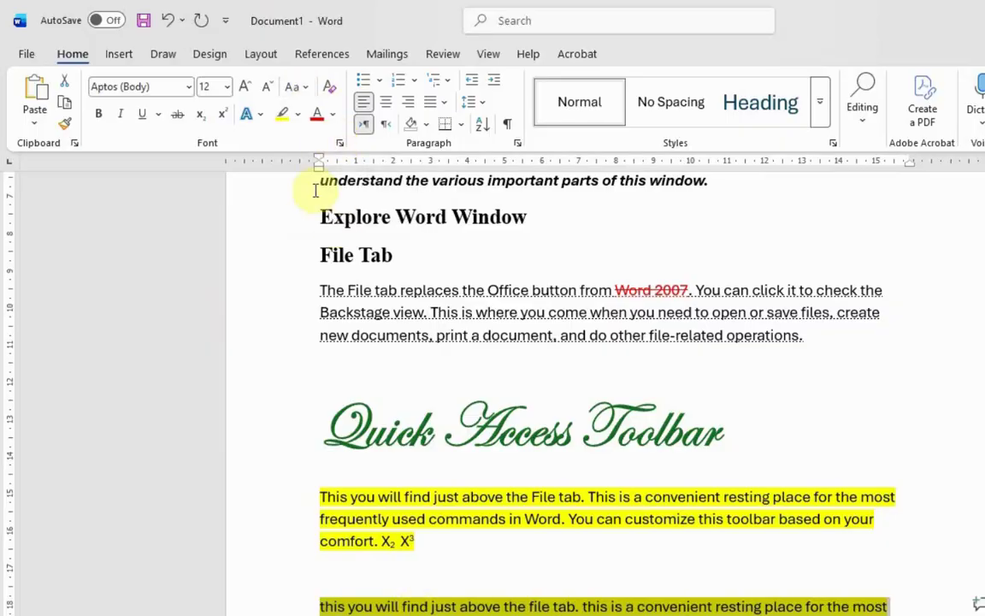
click(300, 95)
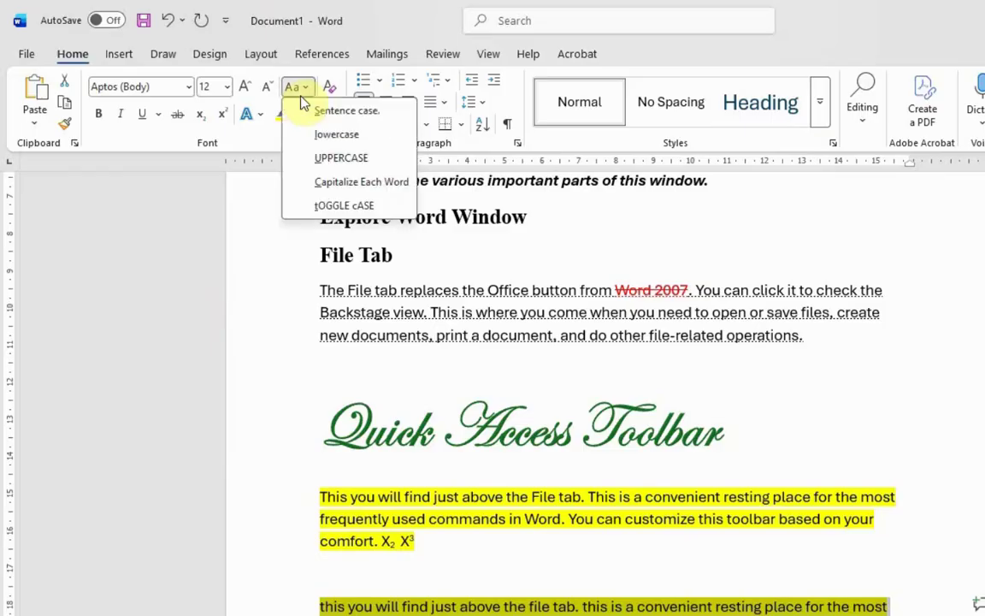
click(339, 165)
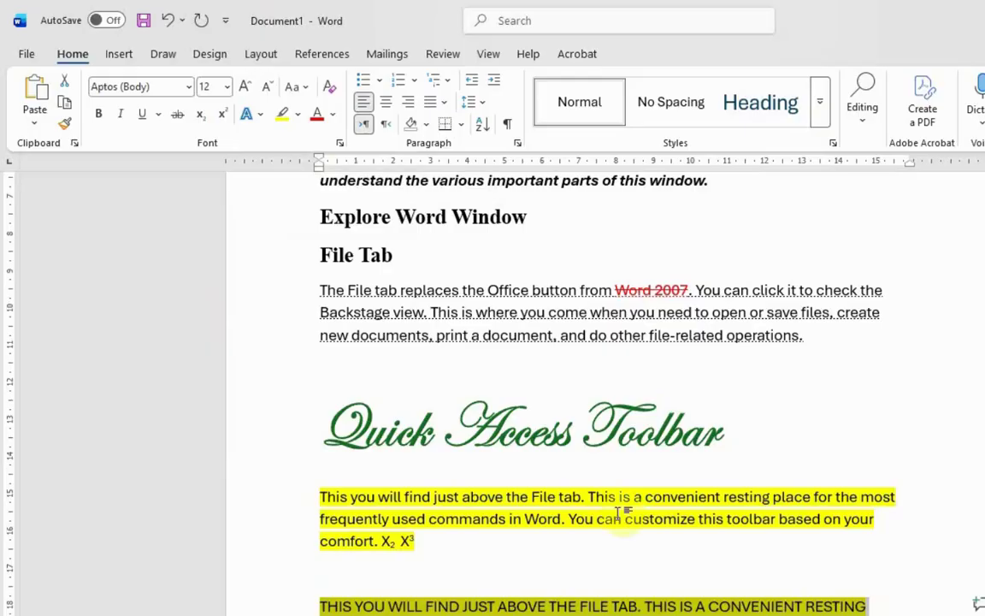
Apply Capitalize Each Word and then tOGGLE cASE to the pasted copy of the paragraph
click(306, 89)
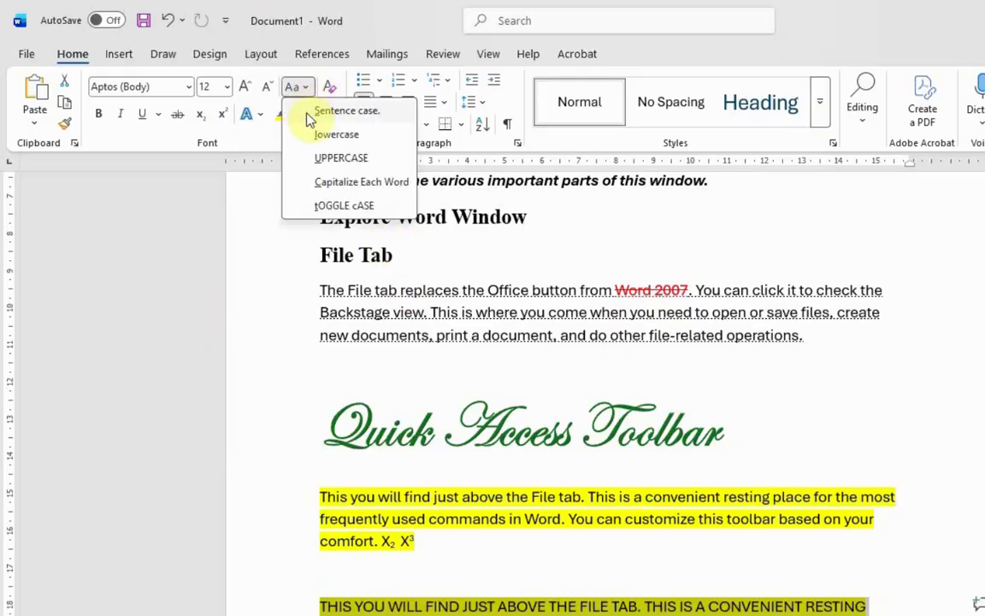
click(331, 183)
drag(462, 615, 321, 607)
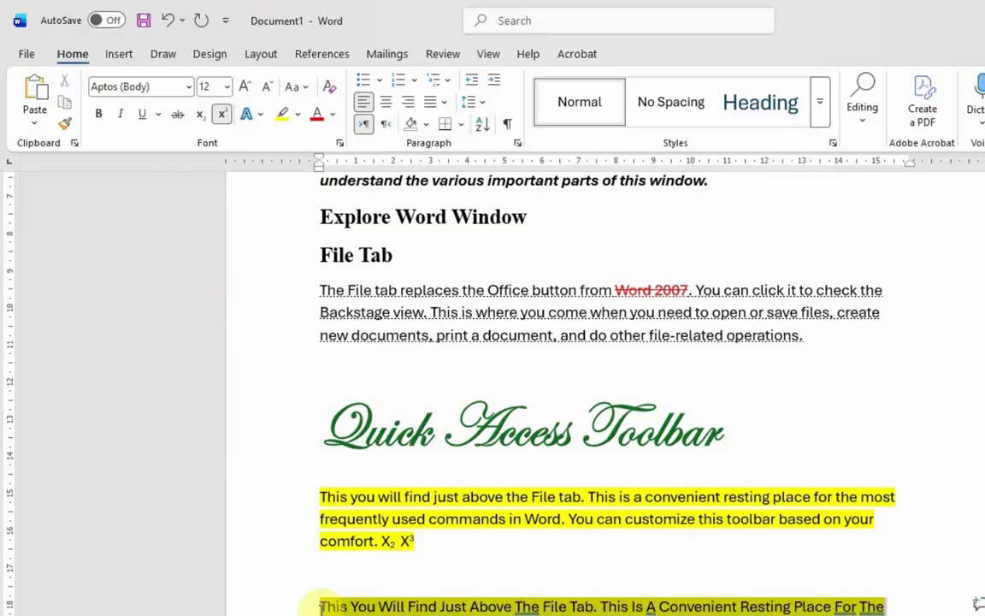
click(299, 86)
click(340, 209)
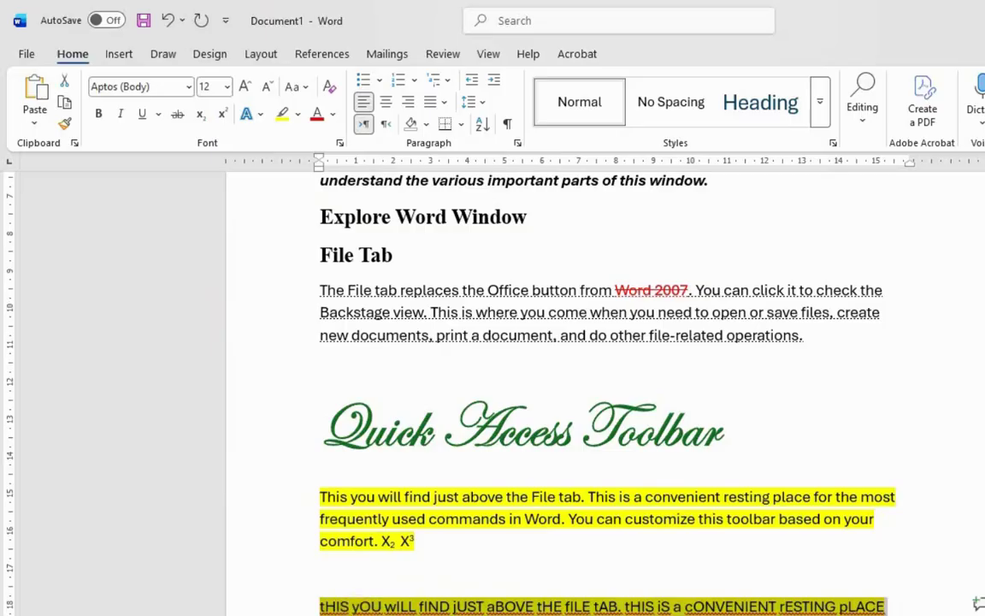
click(479, 610)
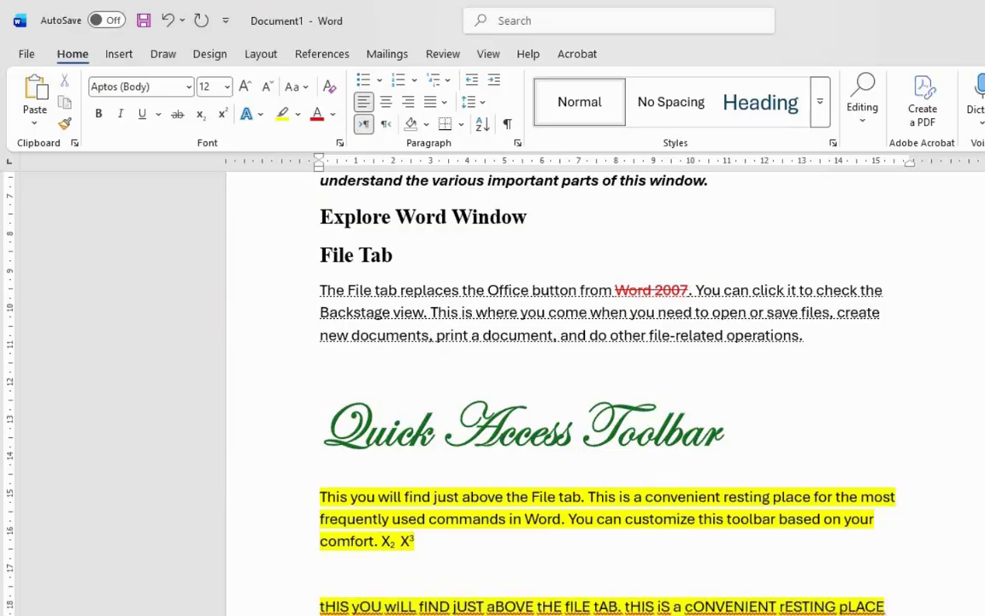
Change the pasted copy of the highlighted paragraph to Sentence case
drag(383, 615, 337, 604)
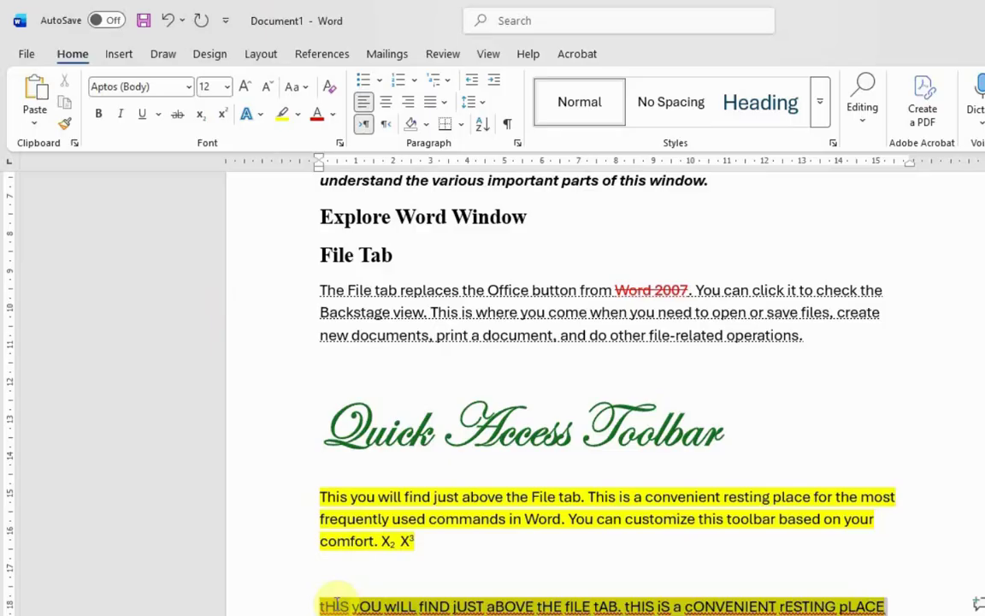
click(301, 87)
click(344, 110)
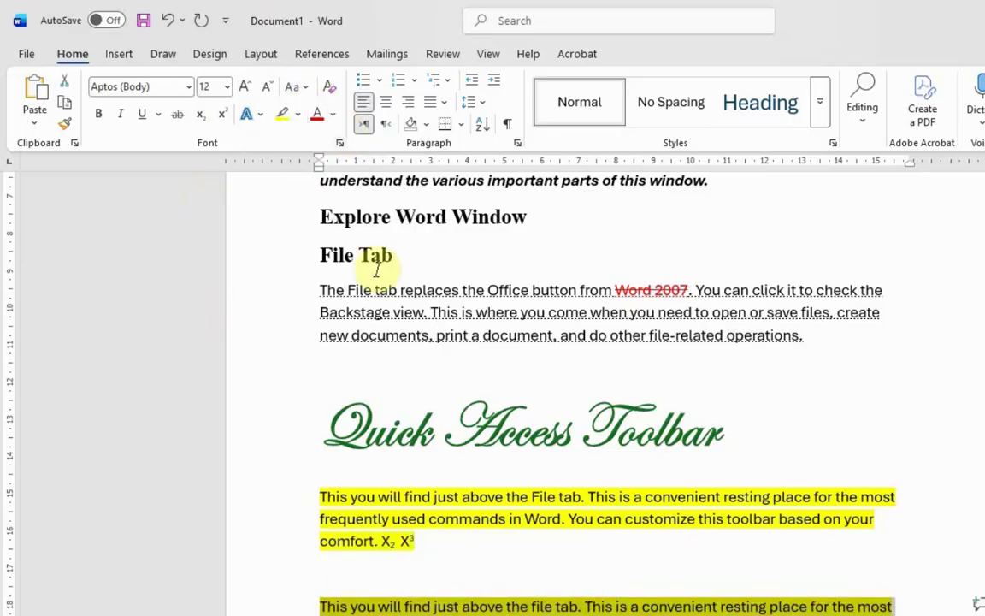
click(510, 614)
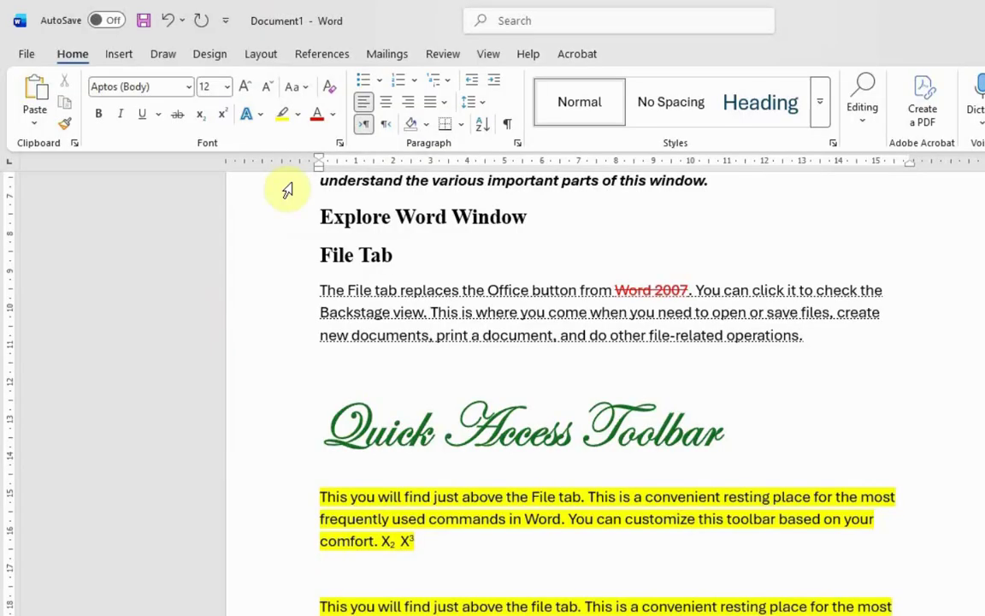
scroll(513, 521, down, 1)
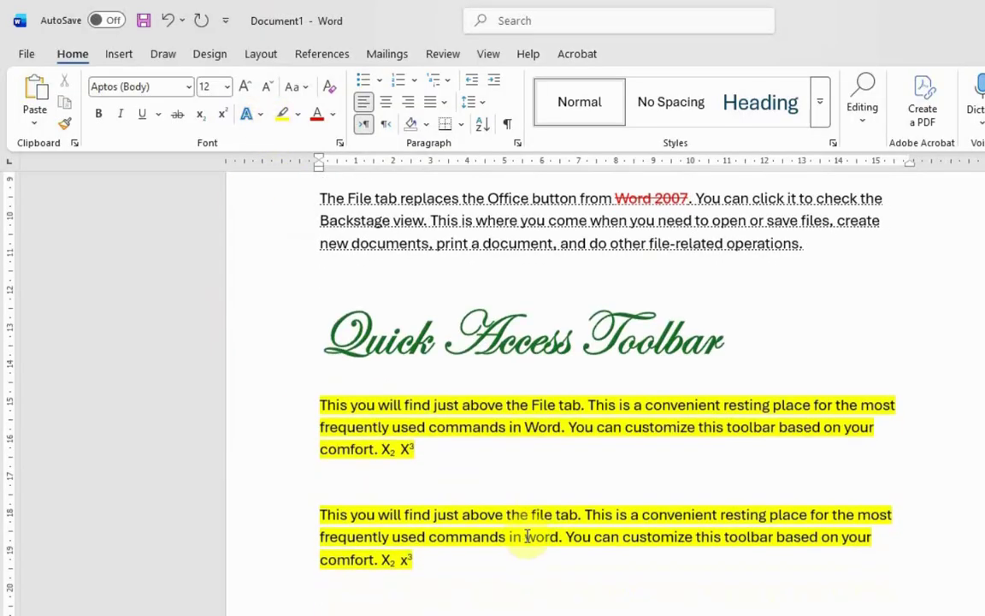
Clear all formatting from the title "Explore Window in Word 2010" through the end of the File Tab paragraph
scroll(598, 505, up, 3)
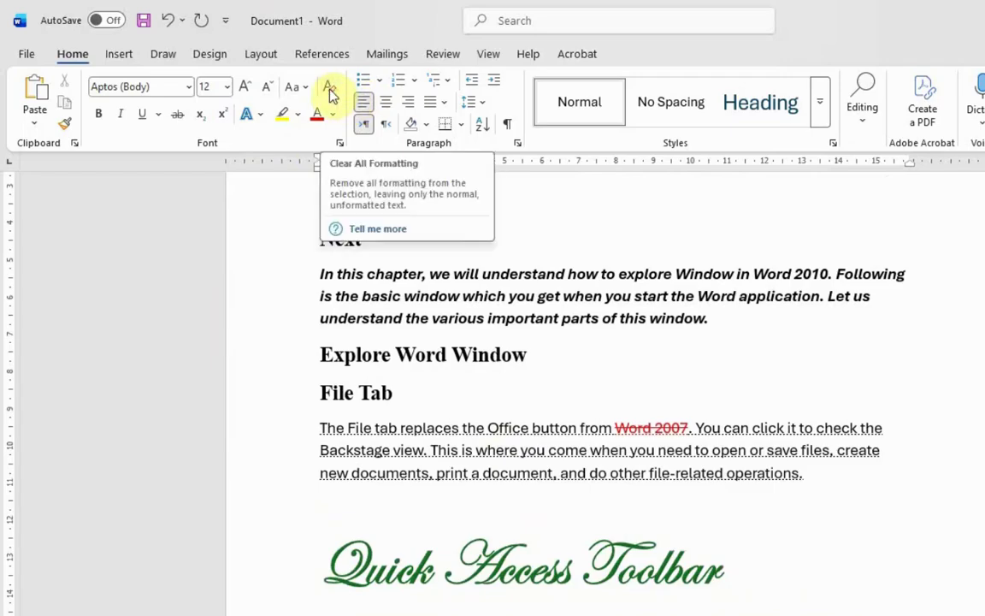
scroll(459, 386, up, 3)
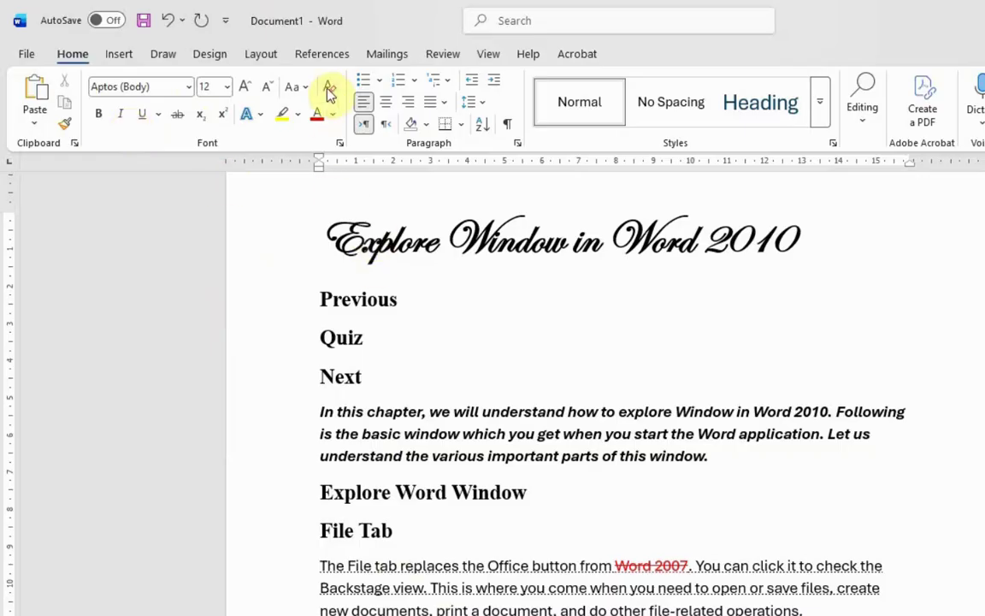
scroll(330, 203, down, 3)
scroll(402, 303, up, 1)
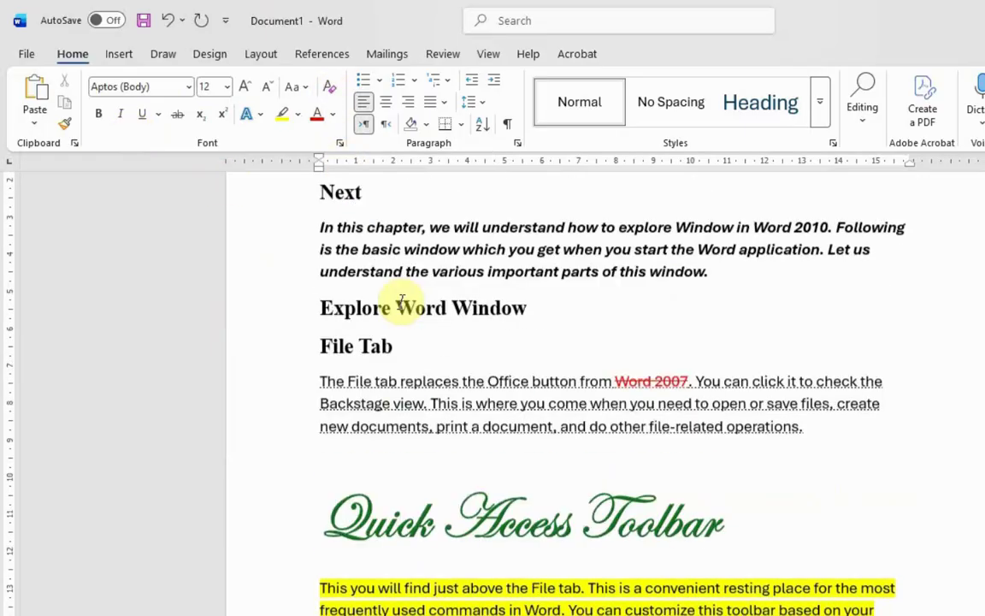
scroll(402, 303, up, 2)
drag(319, 192, 810, 550)
scroll(393, 308, up, 1)
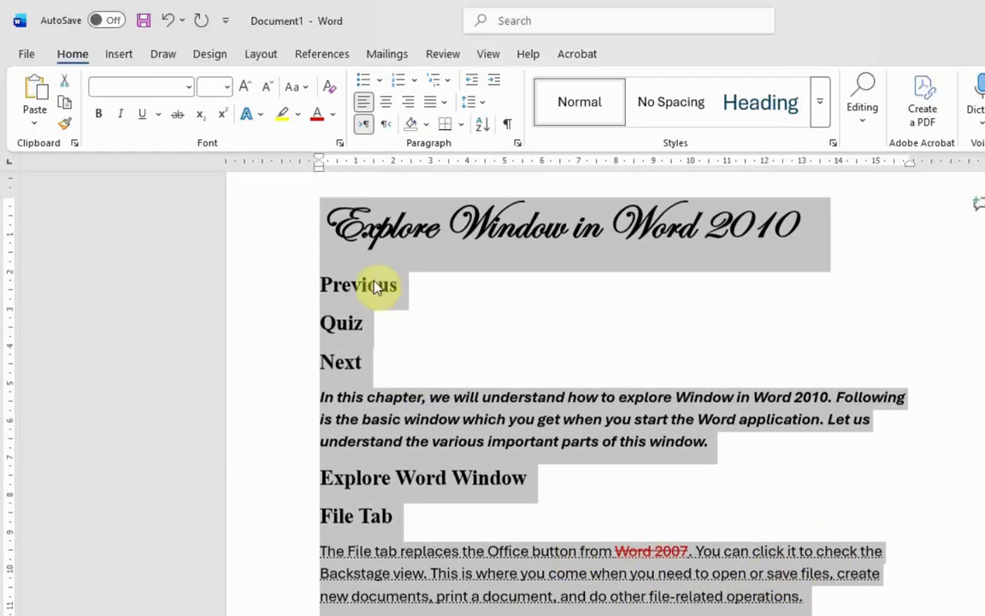
click(330, 89)
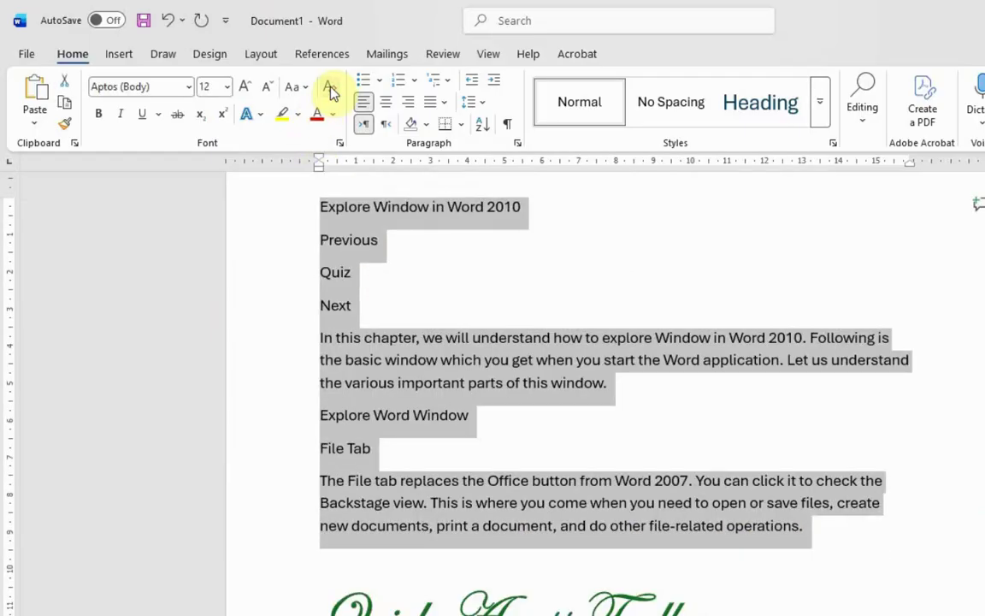
click(525, 508)
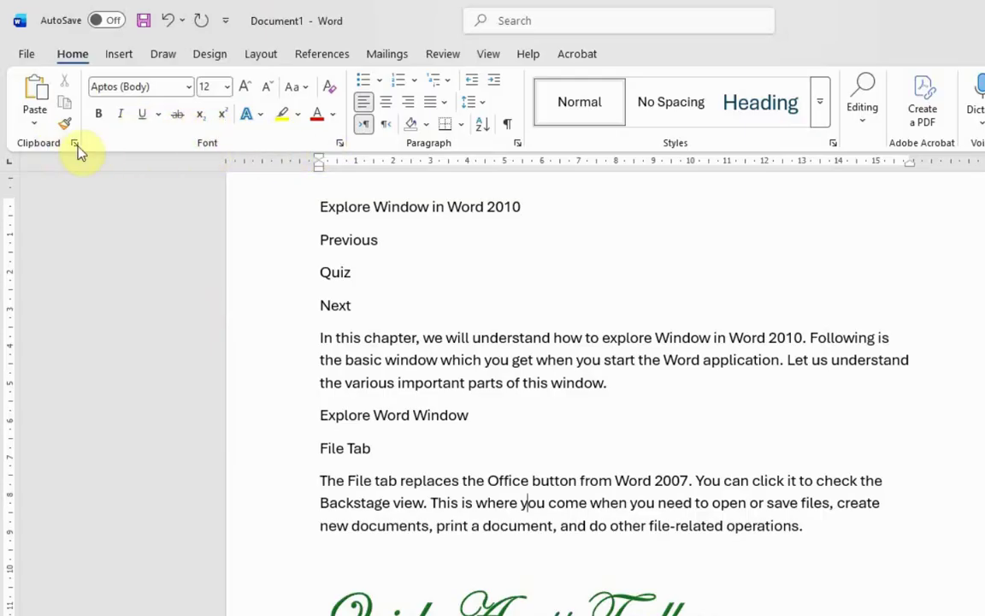
Add a new empty line after the last highlighted paragraph
scroll(589, 424, down, 8)
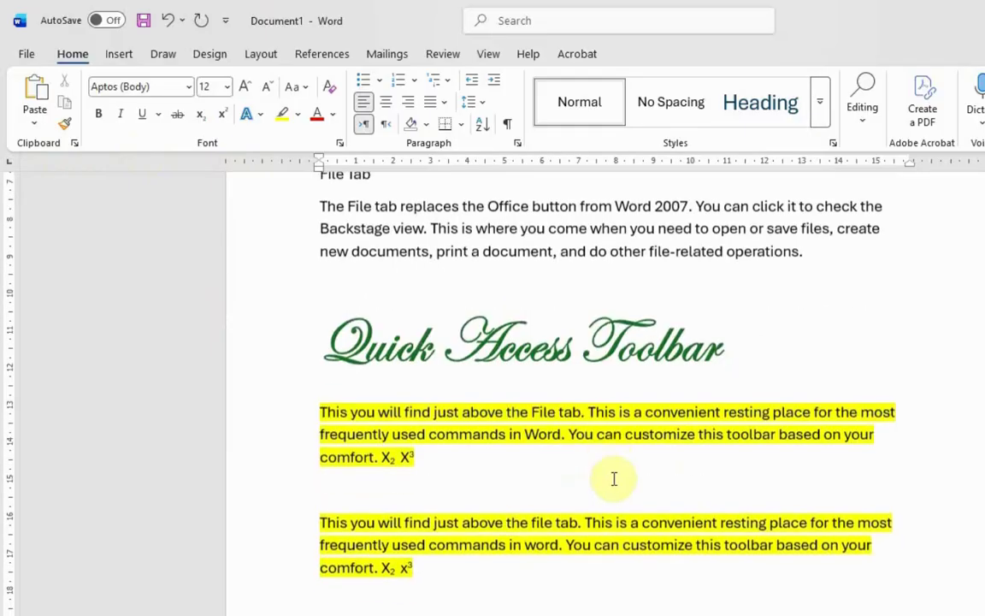
click(531, 338)
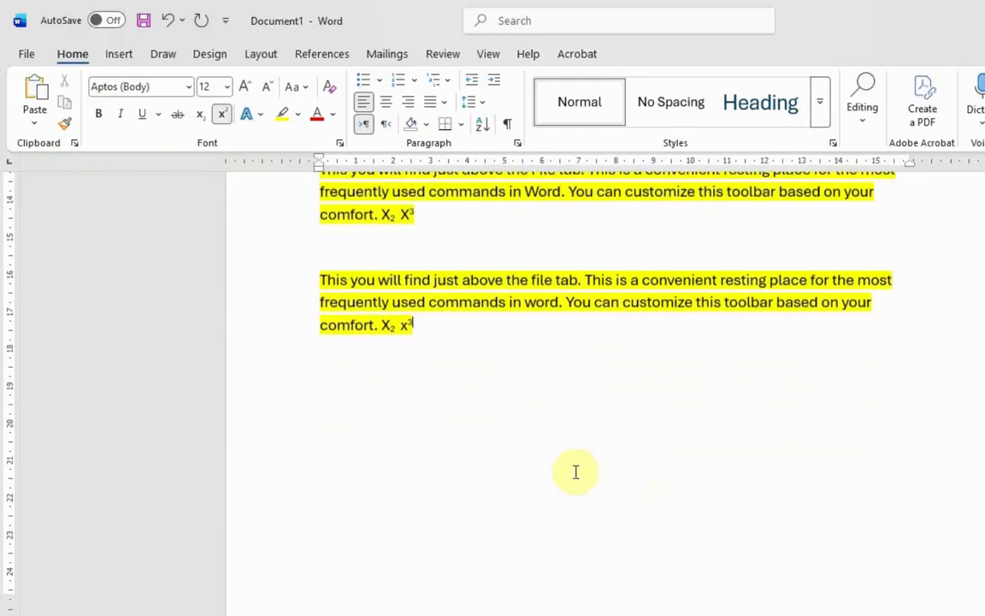
key(Return)
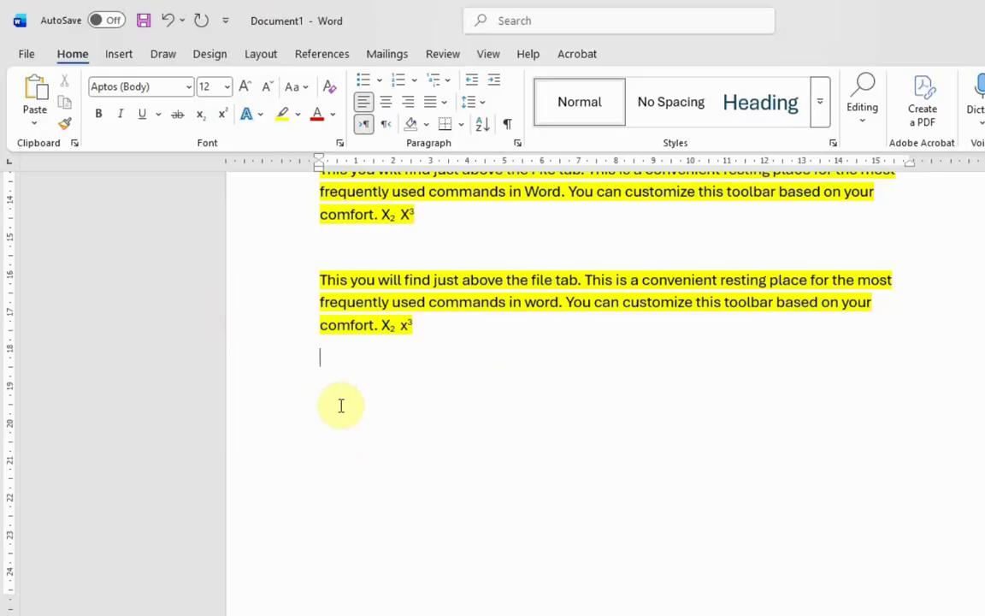
scroll(340, 405, down, 3)
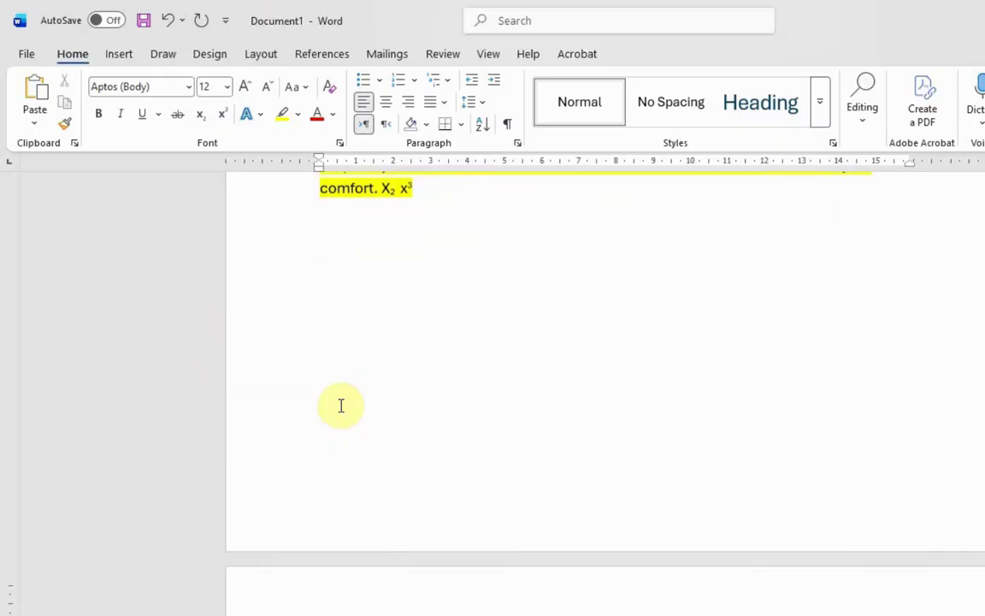
scroll(524, 479, down, 3)
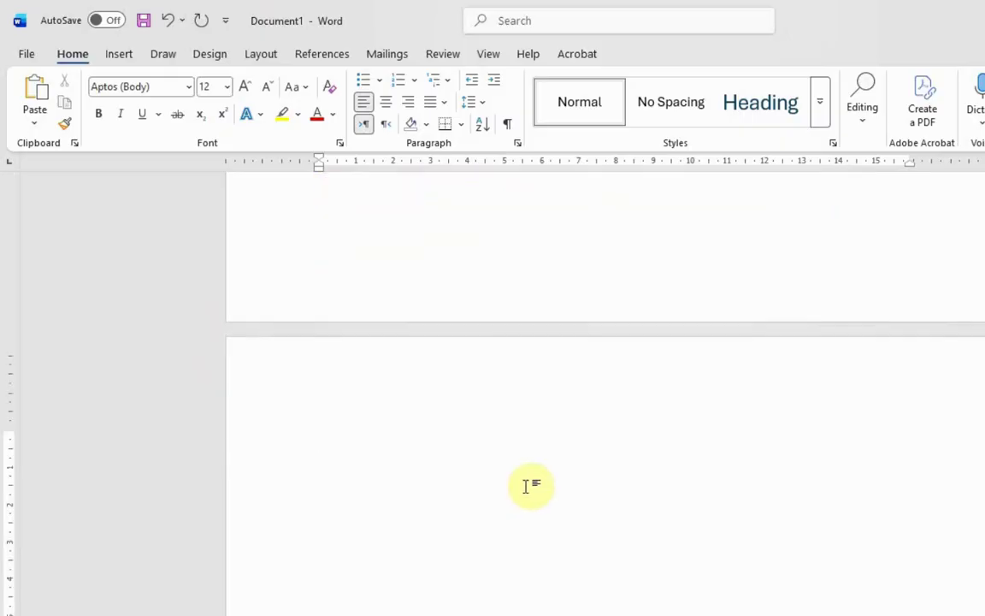